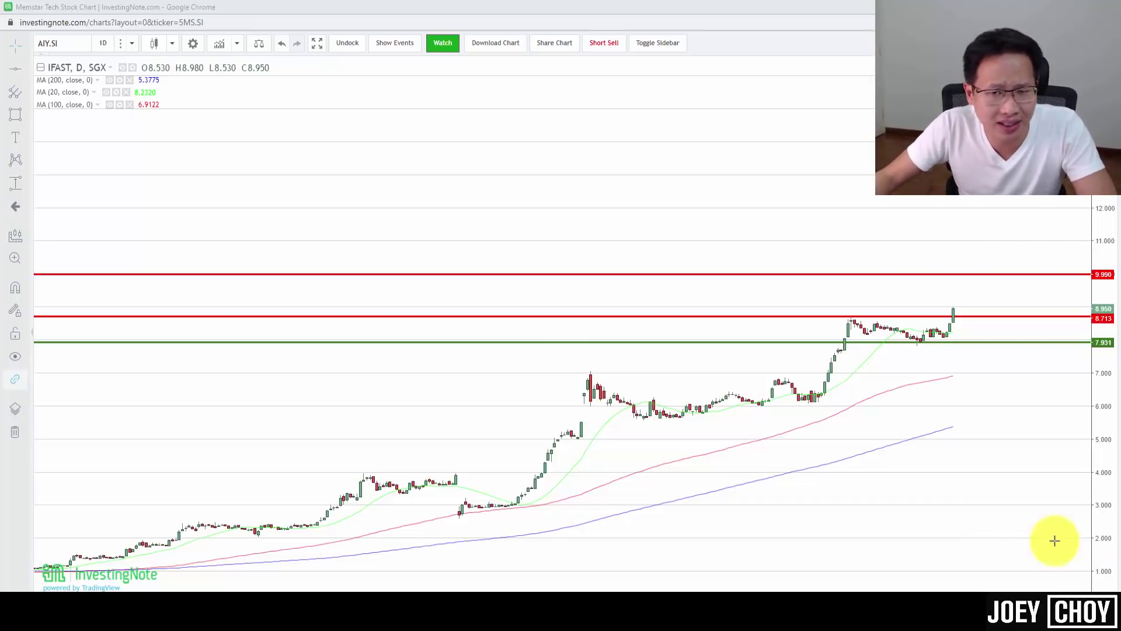
- Examine IFAST's daily price trend, its moving averages and the breakout candle around the 8.713 resistance line
drag(1063, 493, 1029, 468)
mouse_move(1101, 476)
mouse_down()
mouse_move(1101, 445)
mouse_move(1101, 458)
mouse_up()
click(891, 347)
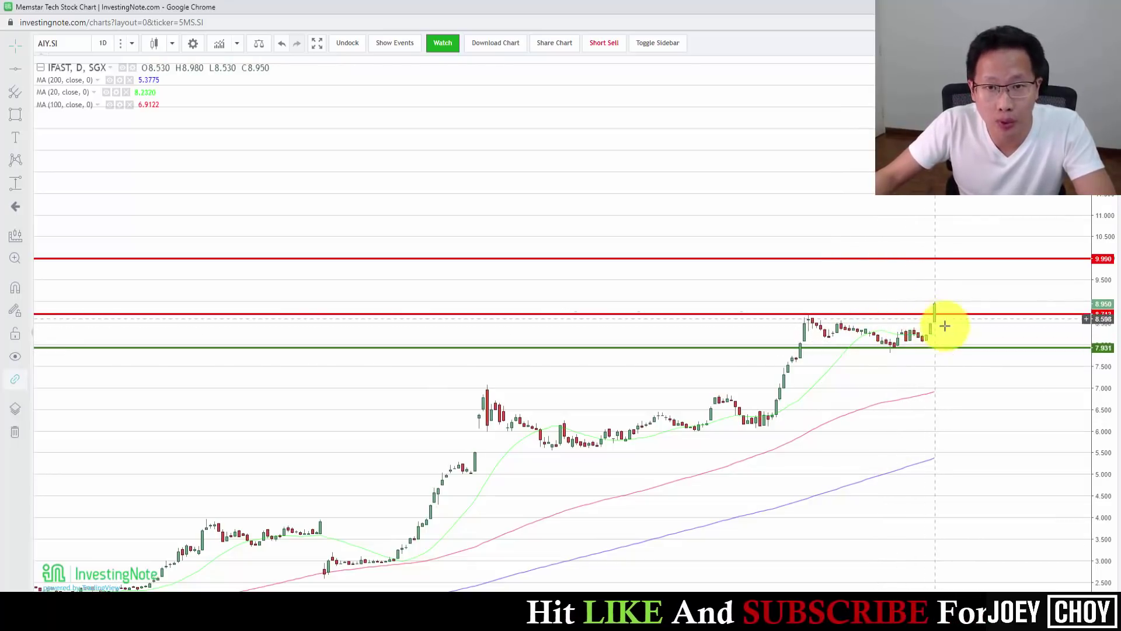
scroll(993, 374, up, 3)
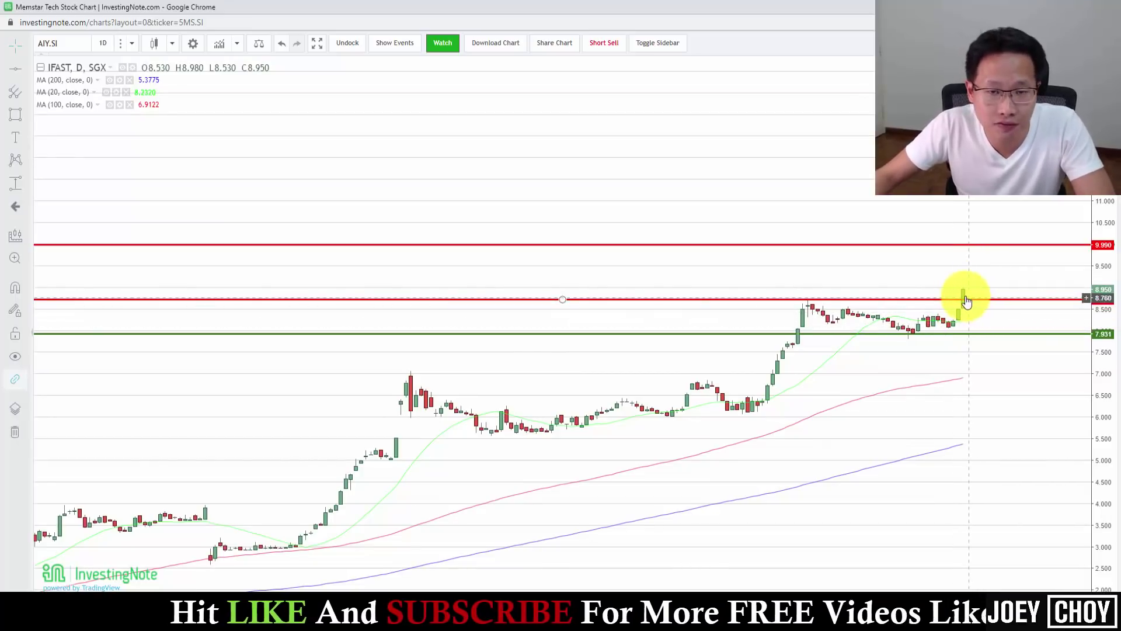
scroll(970, 286, down, 1)
scroll(974, 373, down, 3)
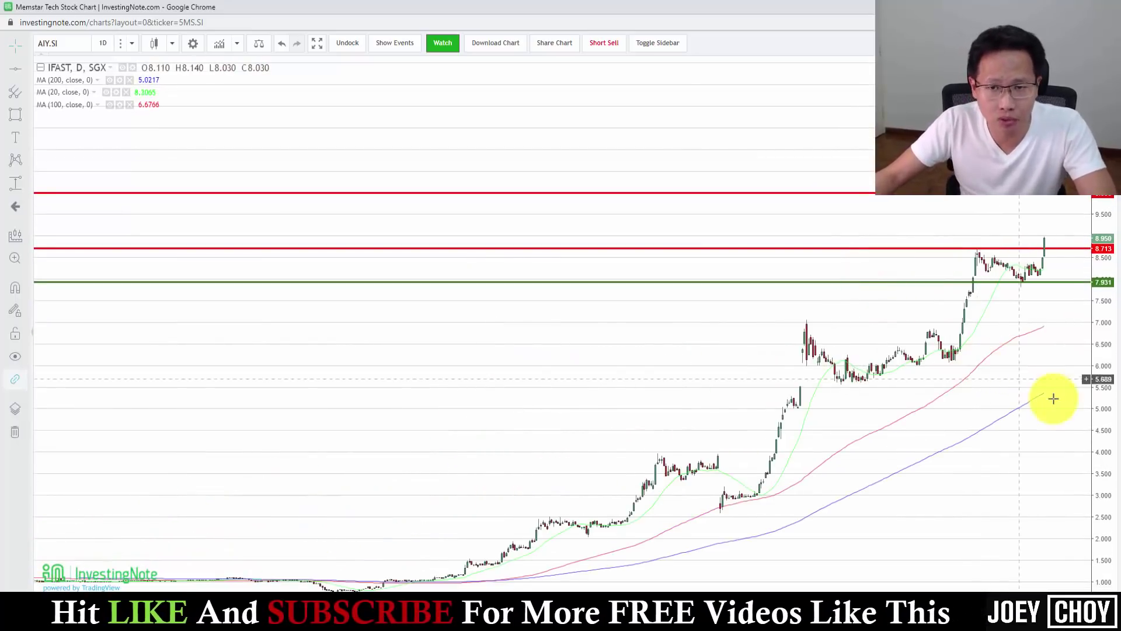
drag(1109, 403, 1020, 479)
scroll(1013, 477, up, 2)
drag(1101, 500, 1015, 402)
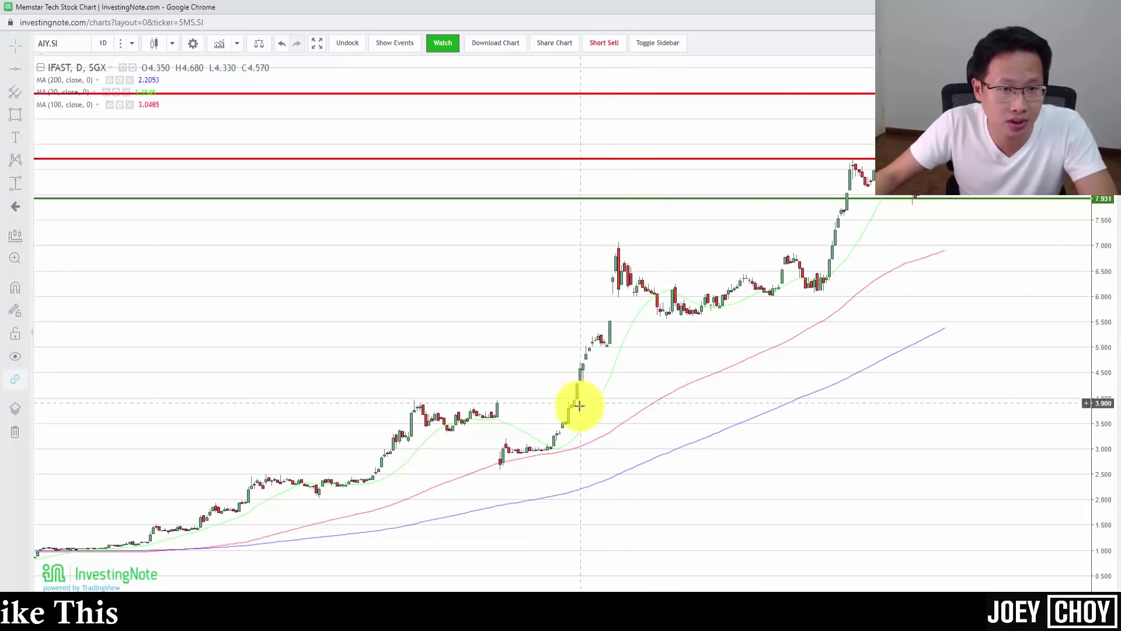
- Draw a rectangle around IFAST's middle consolidation zone, from about 5.3 to 7.05
scroll(934, 409, right, 3)
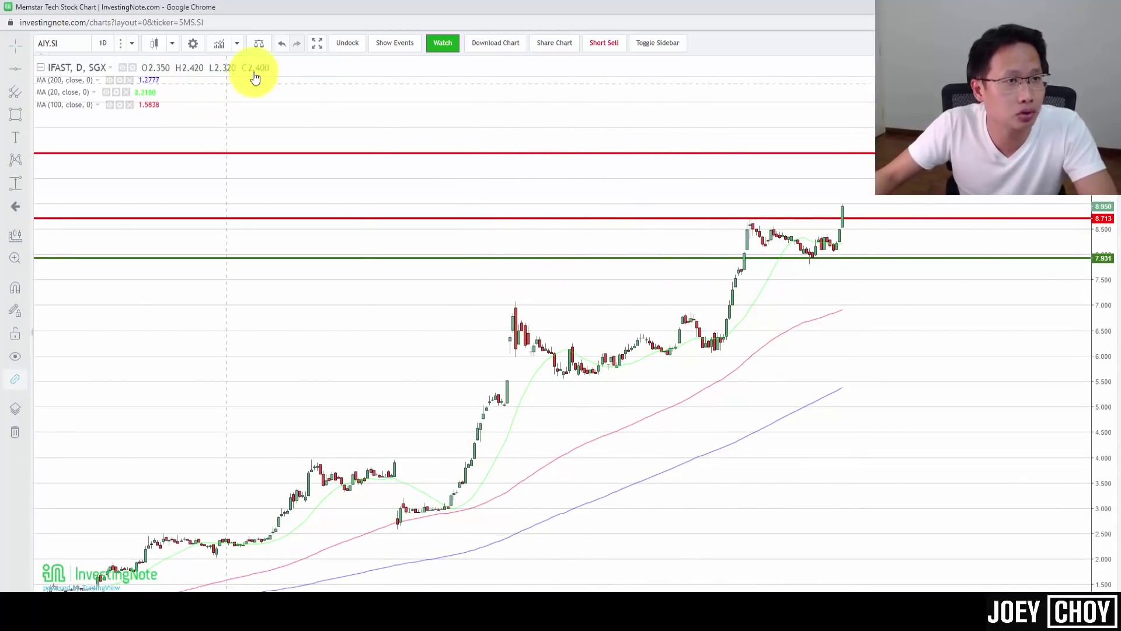
click(15, 114)
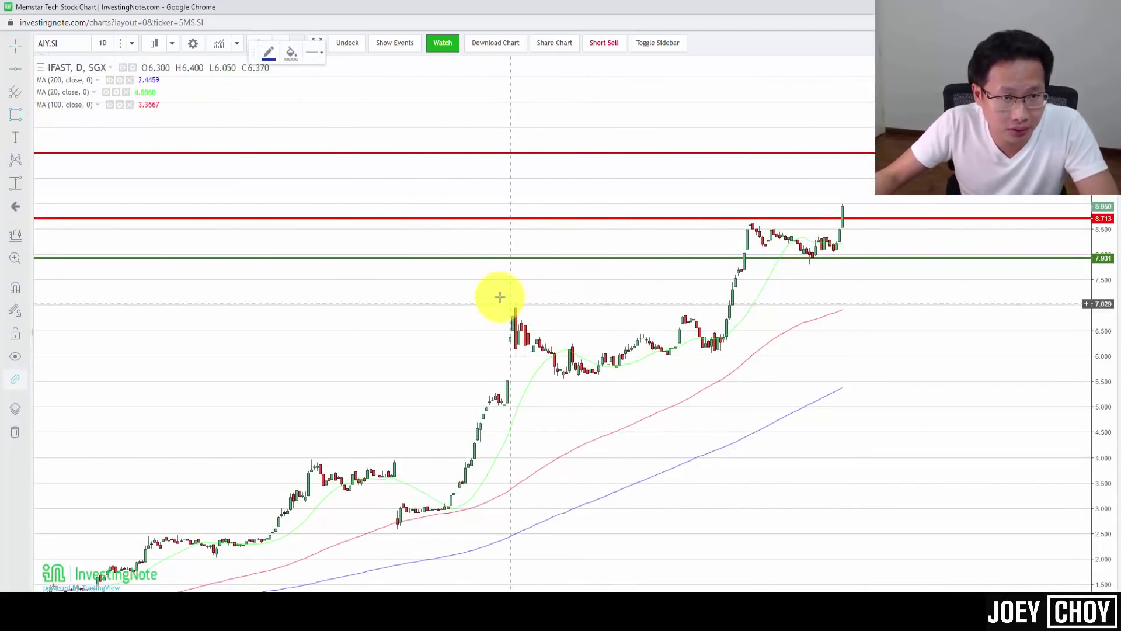
mouse_move(493, 302)
mouse_down()
mouse_move(783, 396)
mouse_move(763, 391)
mouse_up()
drag(701, 329, 699, 325)
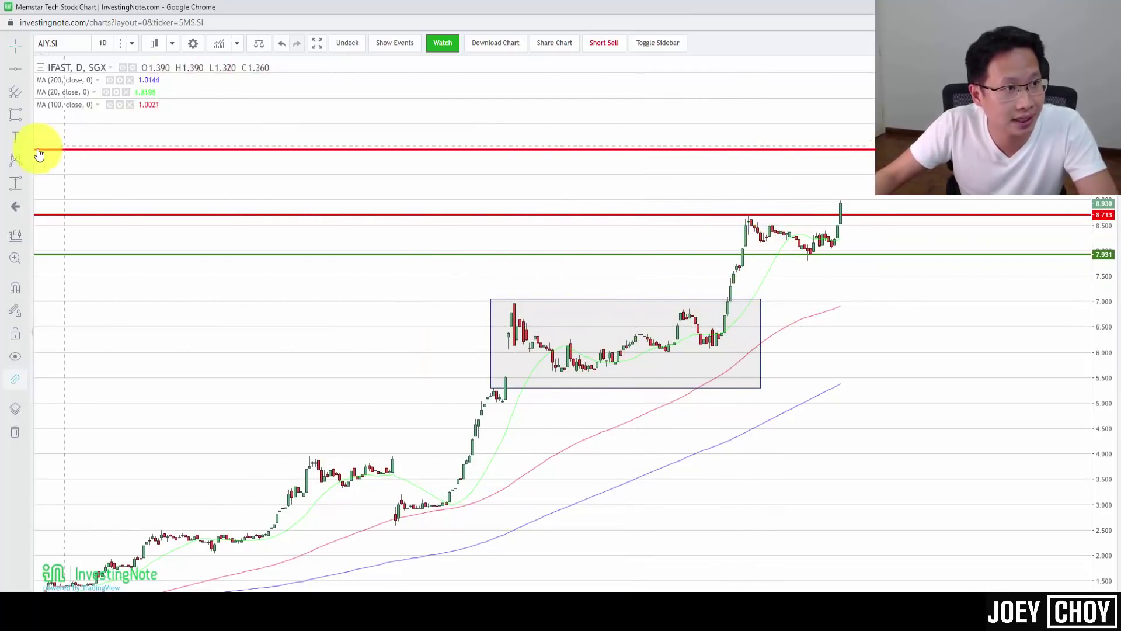
- Draw a rectangle around the latest consolidation zone, from about 7.6 to 8.74, and make its fill less transparent
click(16, 114)
mouse_move(737, 214)
mouse_down()
mouse_move(801, 233)
mouse_move(855, 269)
mouse_up()
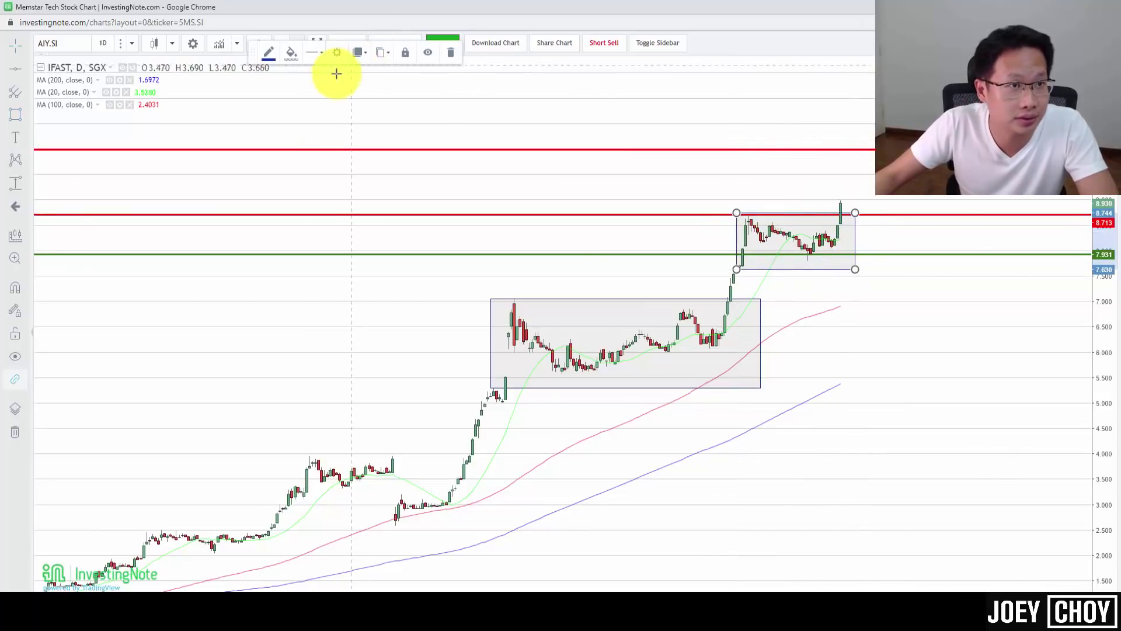
click(290, 55)
drag(376, 171, 359, 174)
click(606, 343)
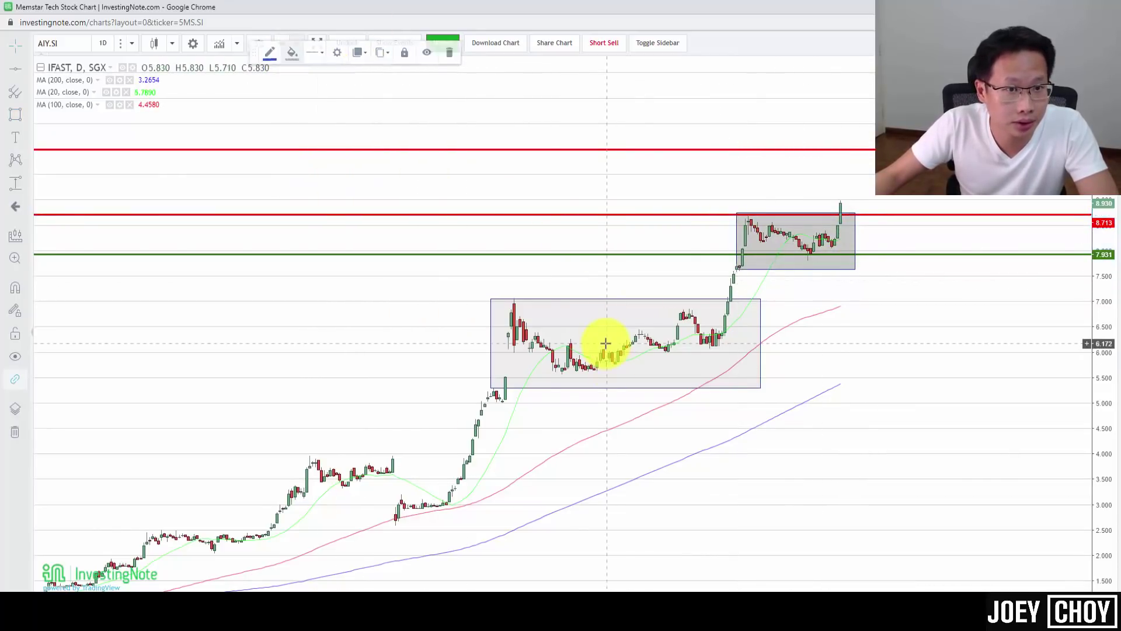
- Make the middle consolidation rectangle's fill less transparent and pull its lower corner inward to about 5.5
click(601, 302)
click(292, 53)
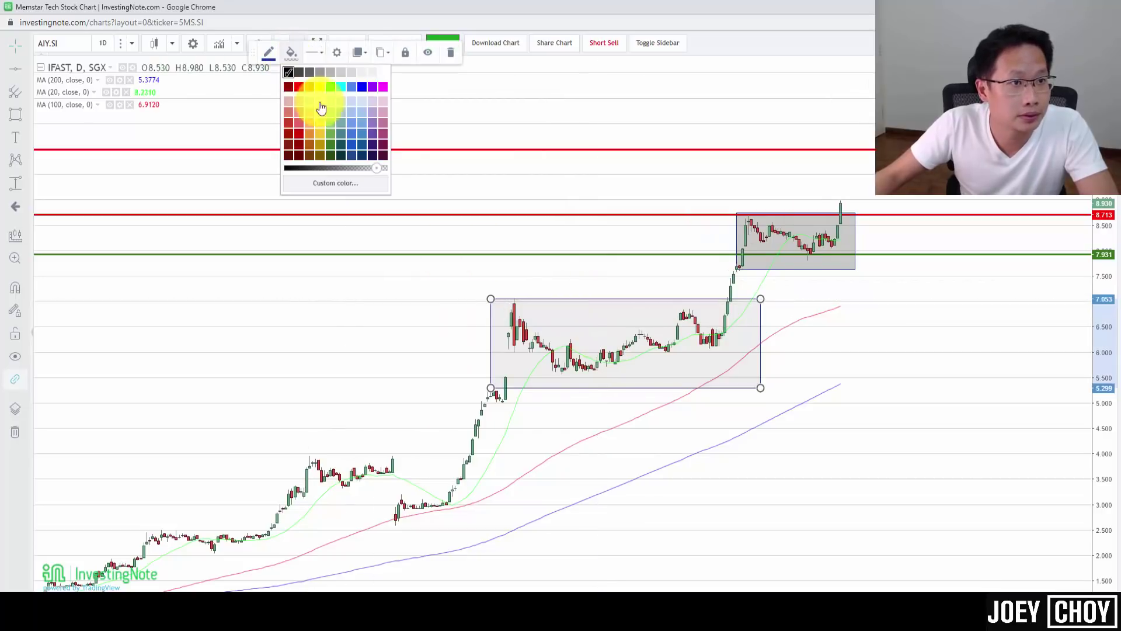
drag(374, 170, 361, 171)
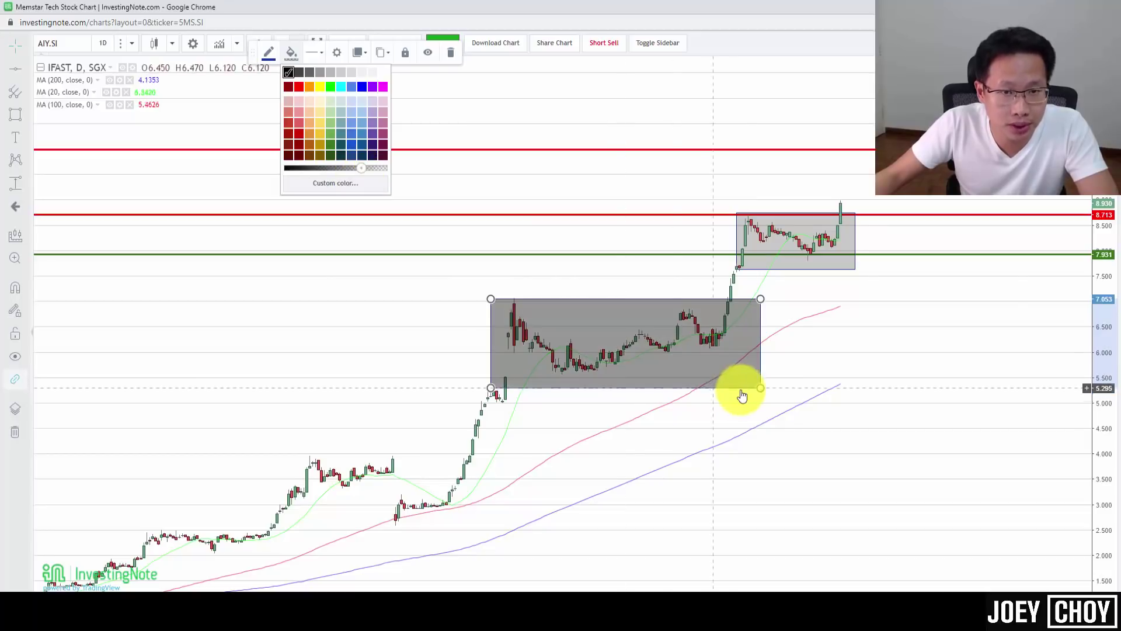
mouse_move(760, 388)
mouse_down()
mouse_move(751, 373)
mouse_move(724, 375)
mouse_move(745, 376)
mouse_up()
- Draw a rectangle around the earlier consolidation zone, from about 2.65 to 3.98
drag(754, 460, 953, 423)
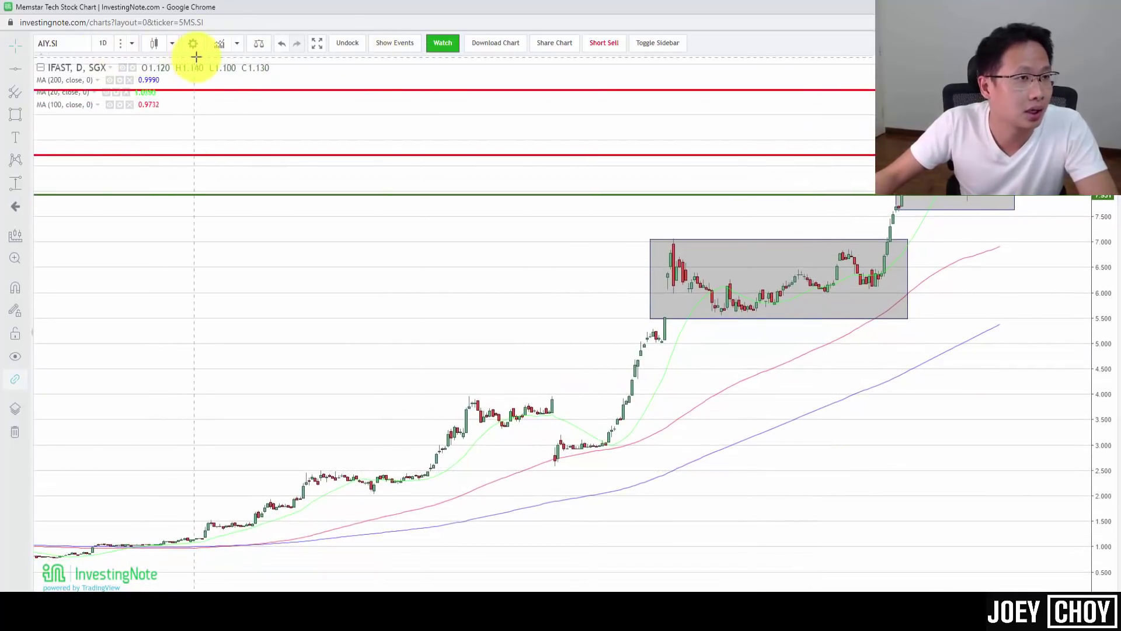
click(24, 114)
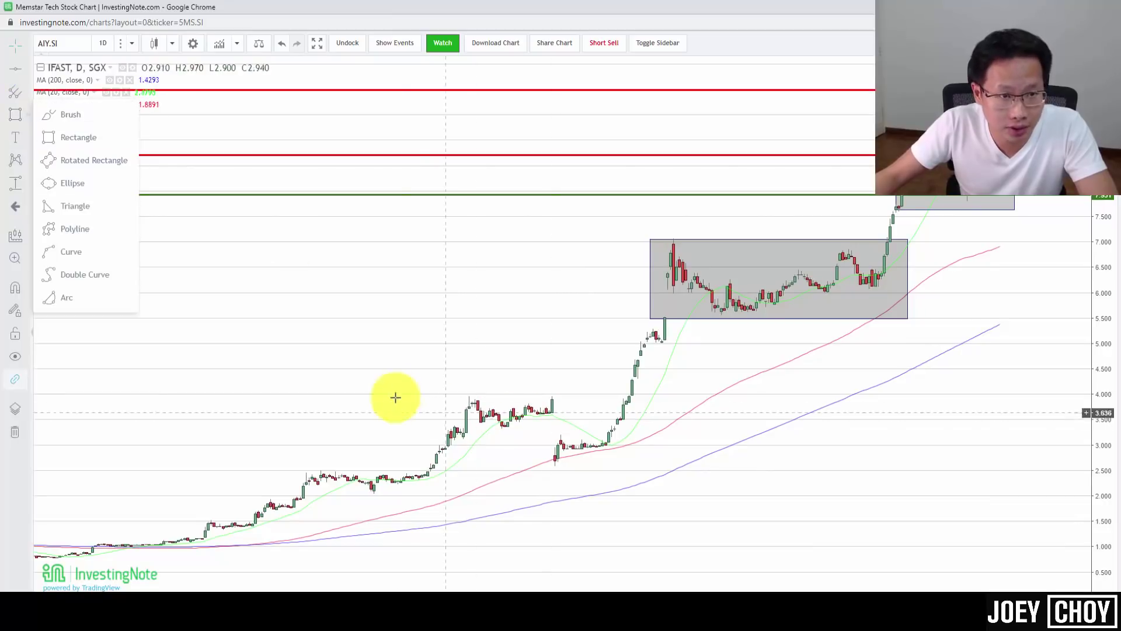
click(15, 114)
mouse_move(436, 396)
mouse_down()
mouse_move(662, 457)
mouse_move(650, 463)
mouse_up()
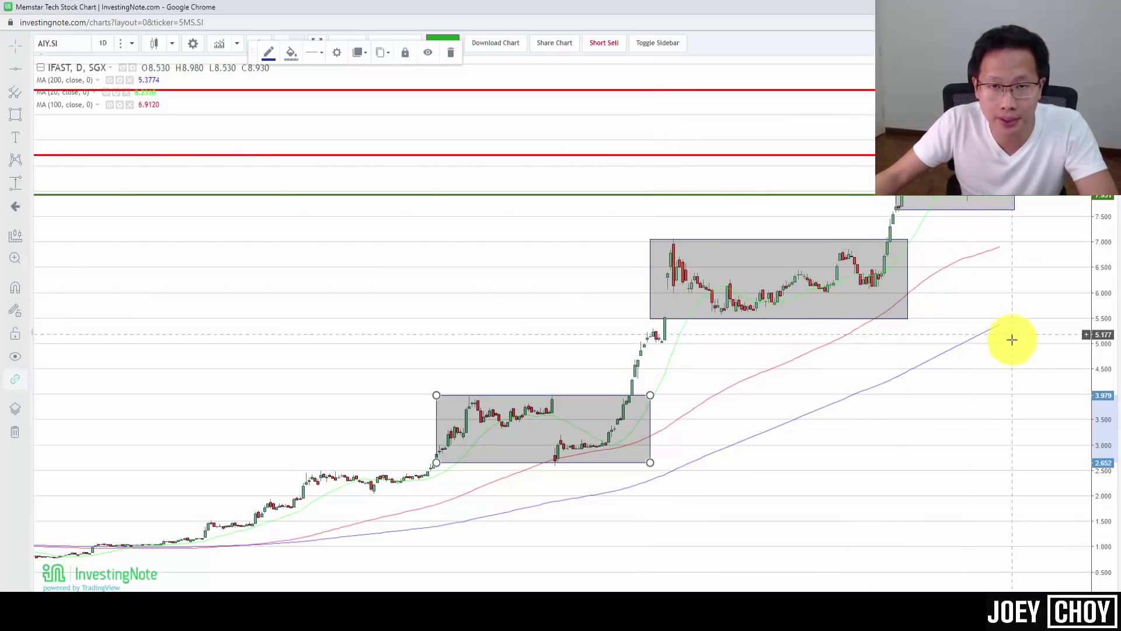
- Examine the three boxed consolidation zones and the latest price in relation to the 8.713 and 9.990 resistance lines
scroll(1007, 350, up, 2)
drag(1006, 366, 977, 409)
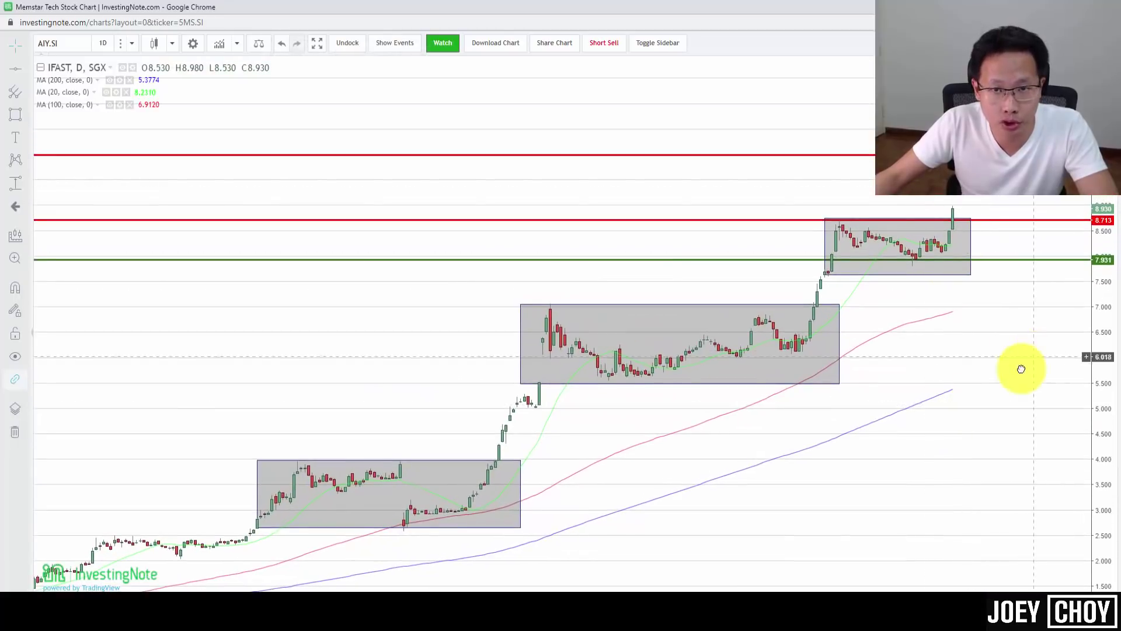
drag(910, 292, 861, 327)
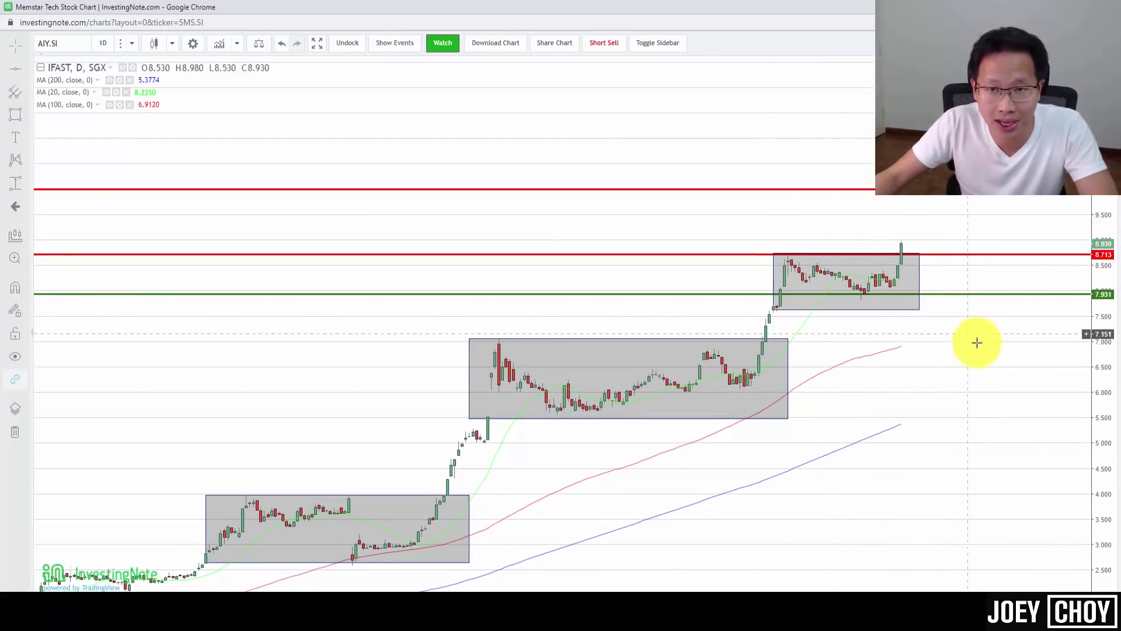
drag(947, 320, 951, 330)
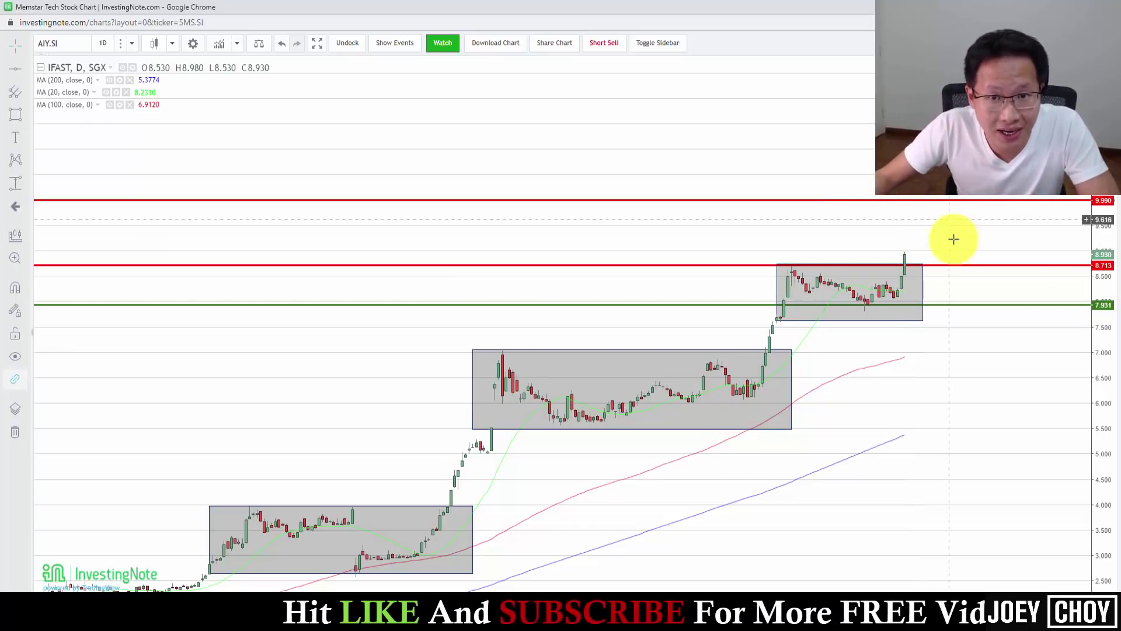
drag(979, 533, 1068, 482)
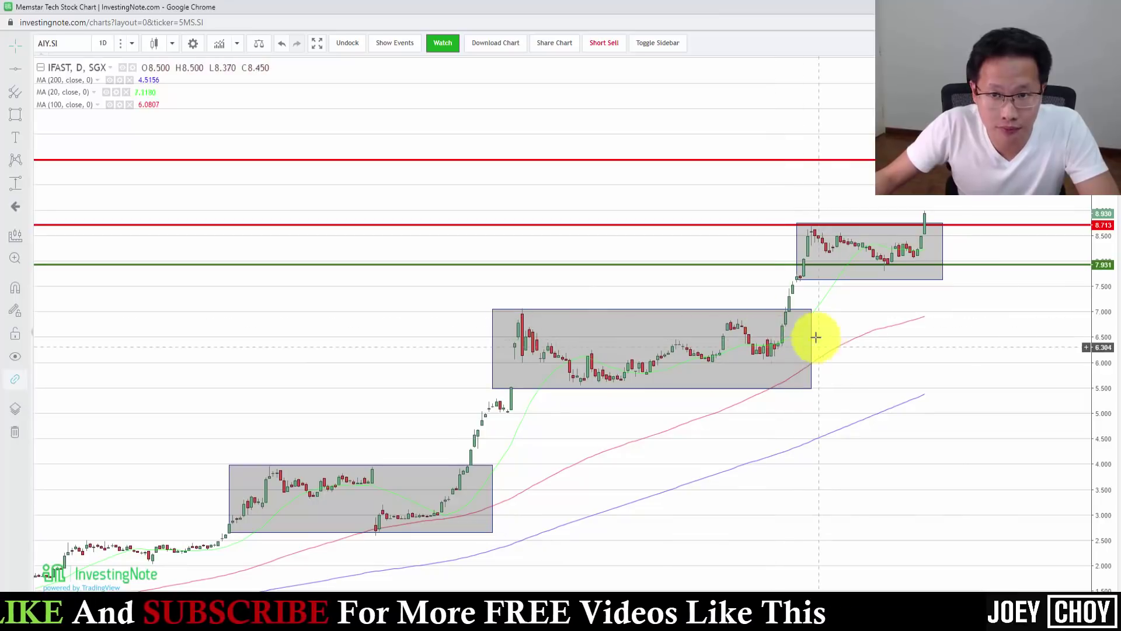
drag(830, 246, 899, 290)
drag(1101, 310, 1104, 326)
drag(921, 391, 958, 383)
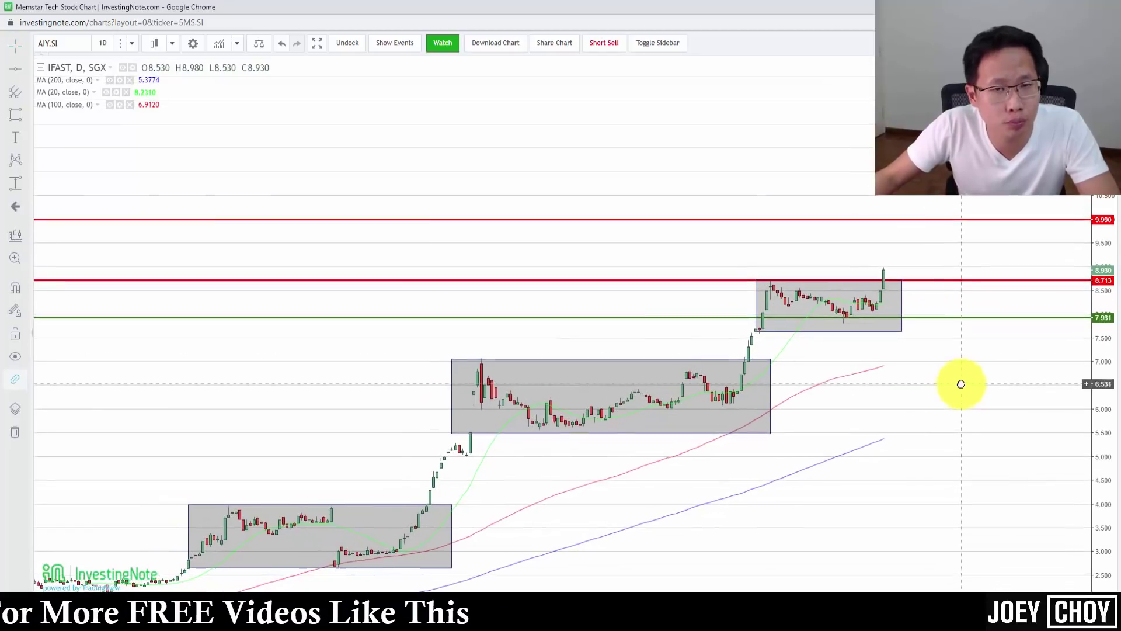
- Mark the potential gain with a price range from about 8.76 up to 9.94, beside the latest candle
click(918, 278)
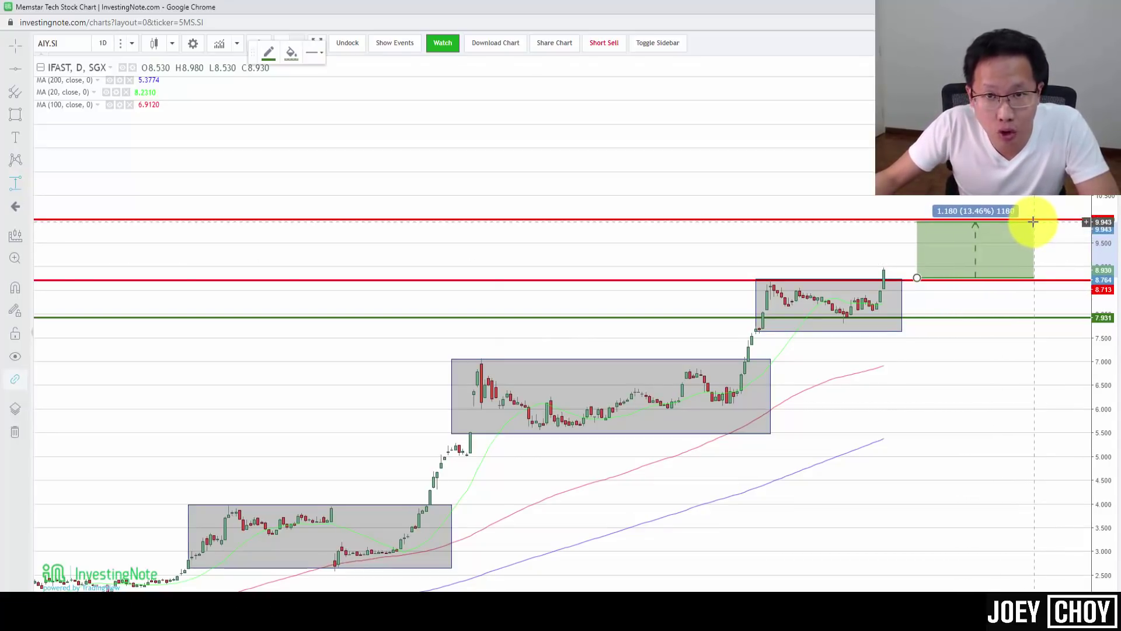
click(1033, 221)
drag(1039, 463, 1063, 457)
drag(1104, 350, 1026, 450)
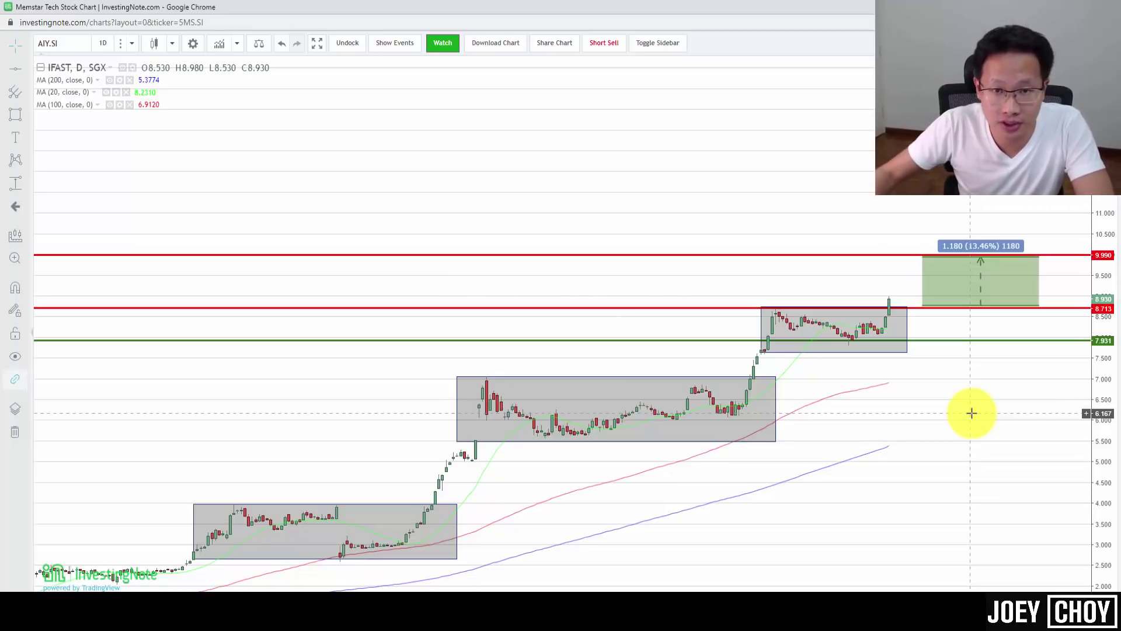
drag(1008, 426, 1011, 386)
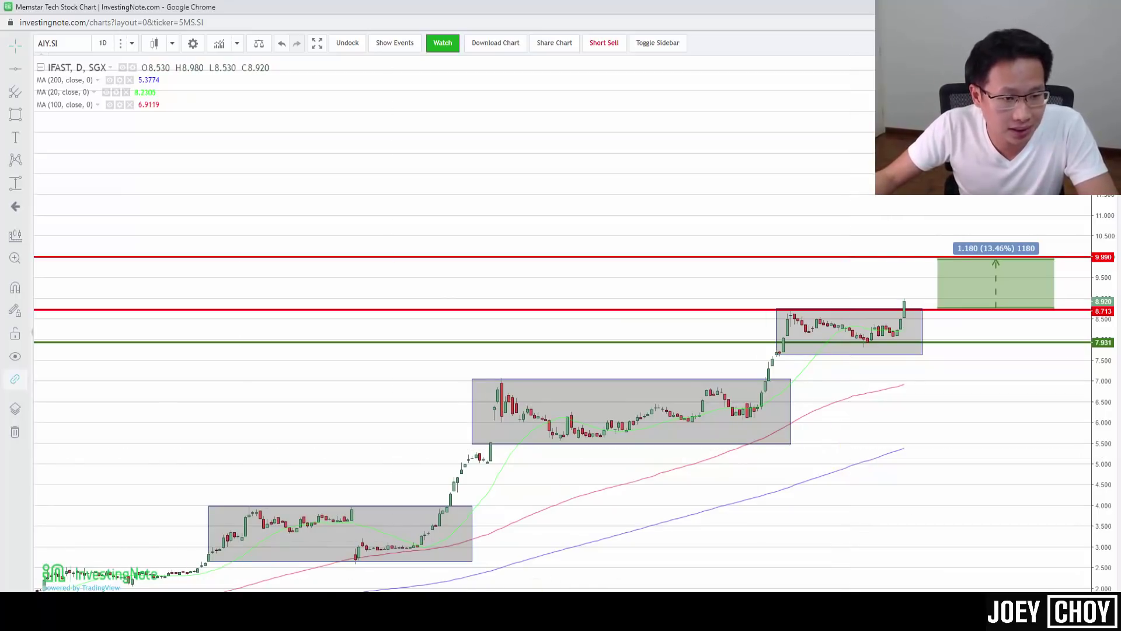
- Switch to POEMS to review the IFAST buy order, and return to the chart to examine the newest candle near 8.713
key(alt+Tab)
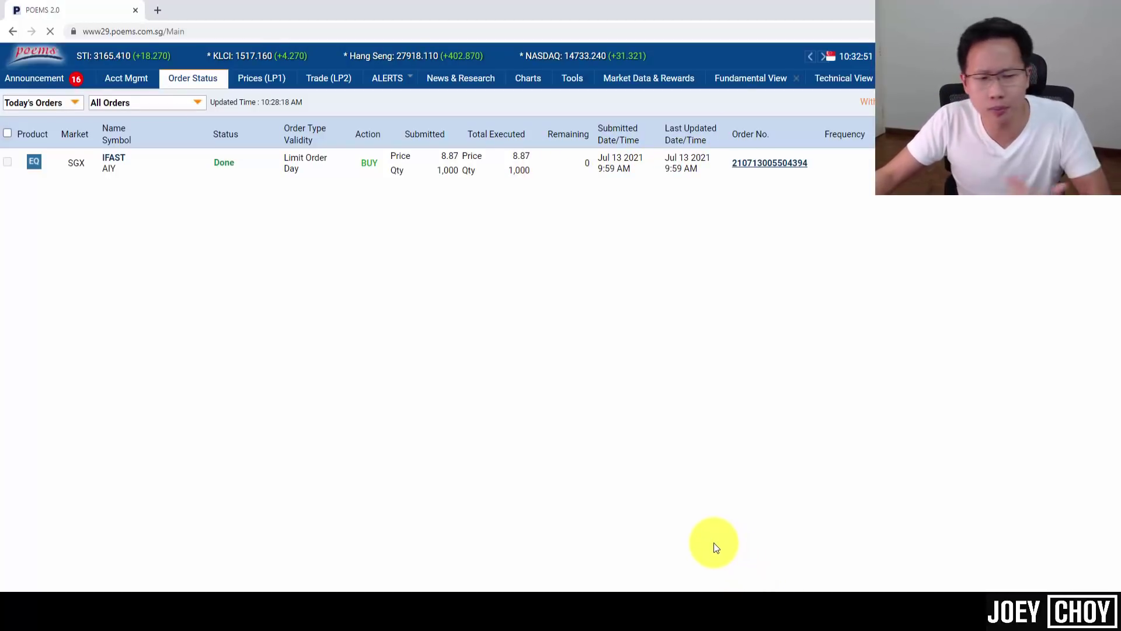
mouse_move(371, 590)
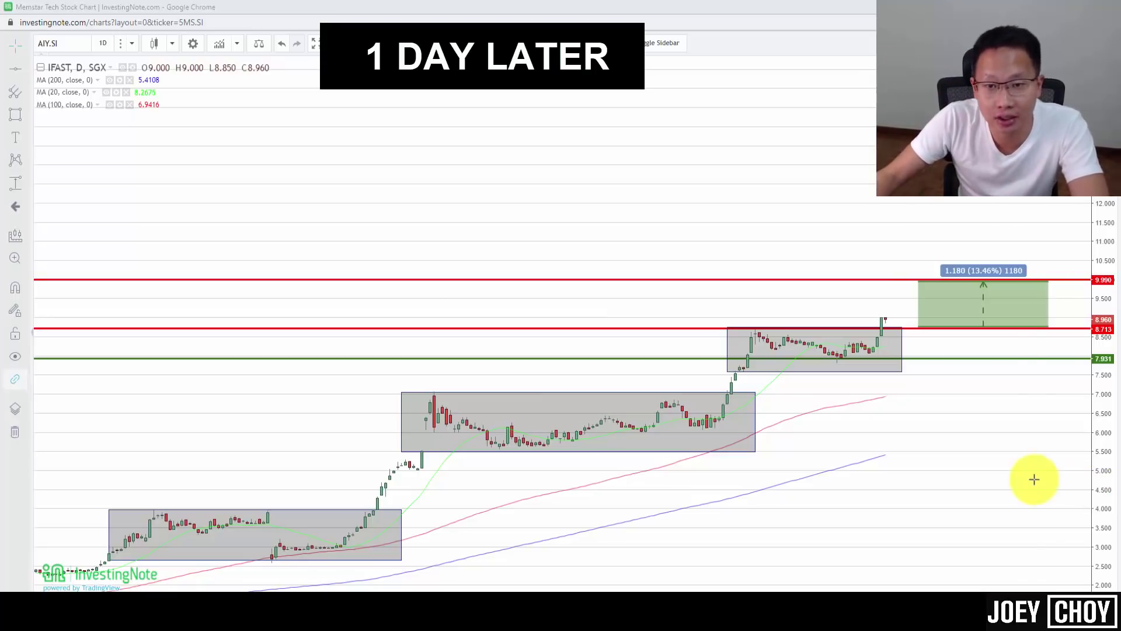
drag(1097, 496, 1094, 443)
scroll(906, 333, up, 2)
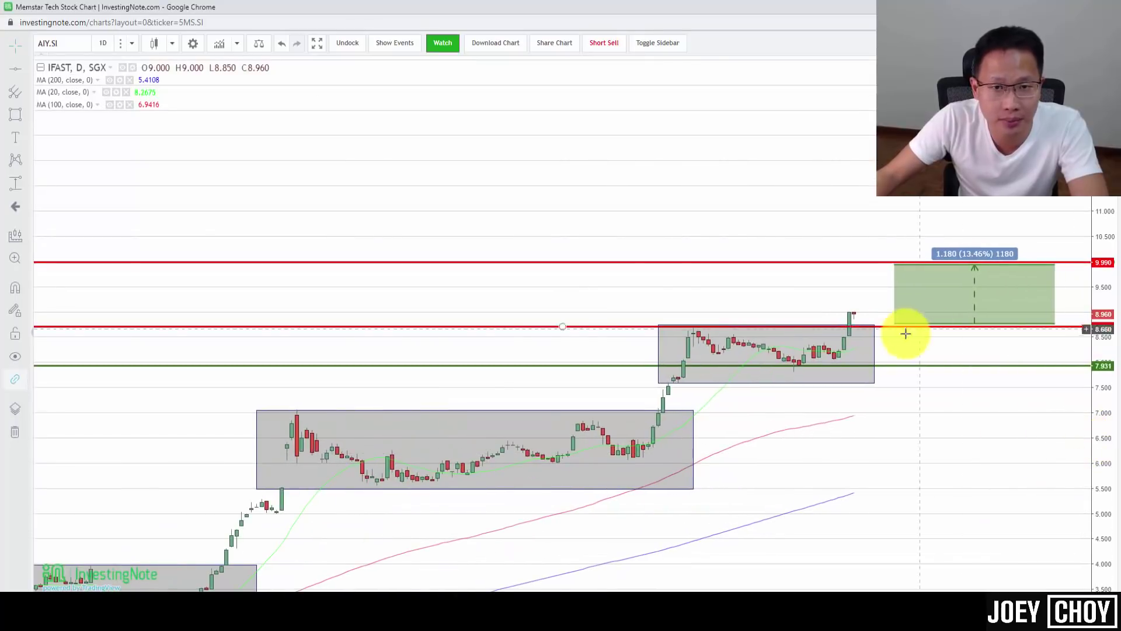
- Switch to POEMS and review the status of today's IFAST orders
click(400, 613)
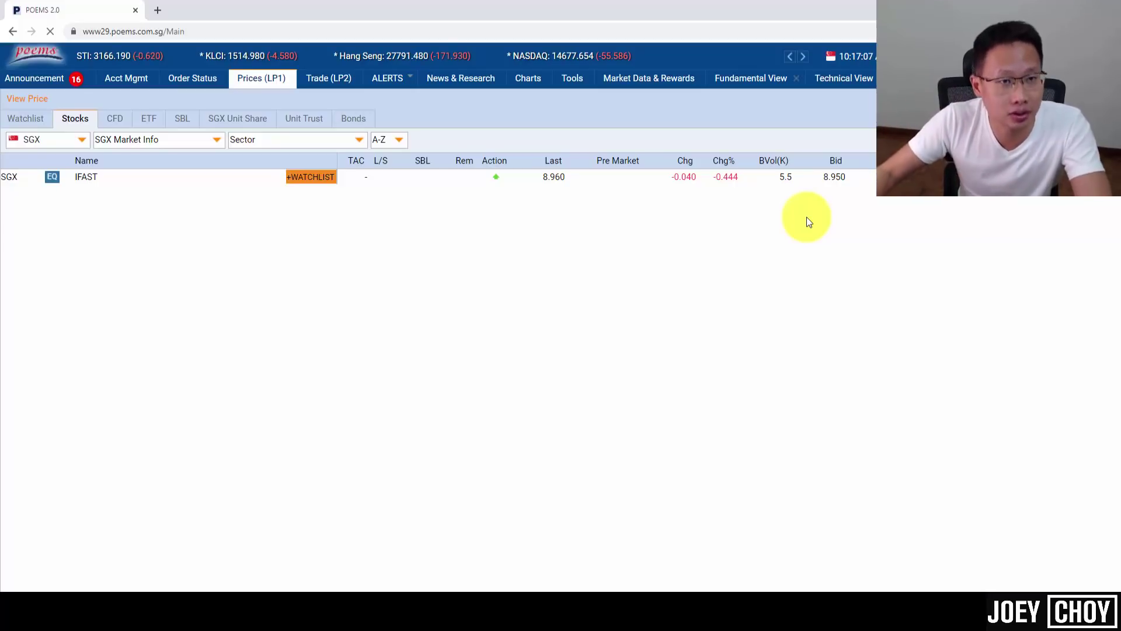
click(190, 82)
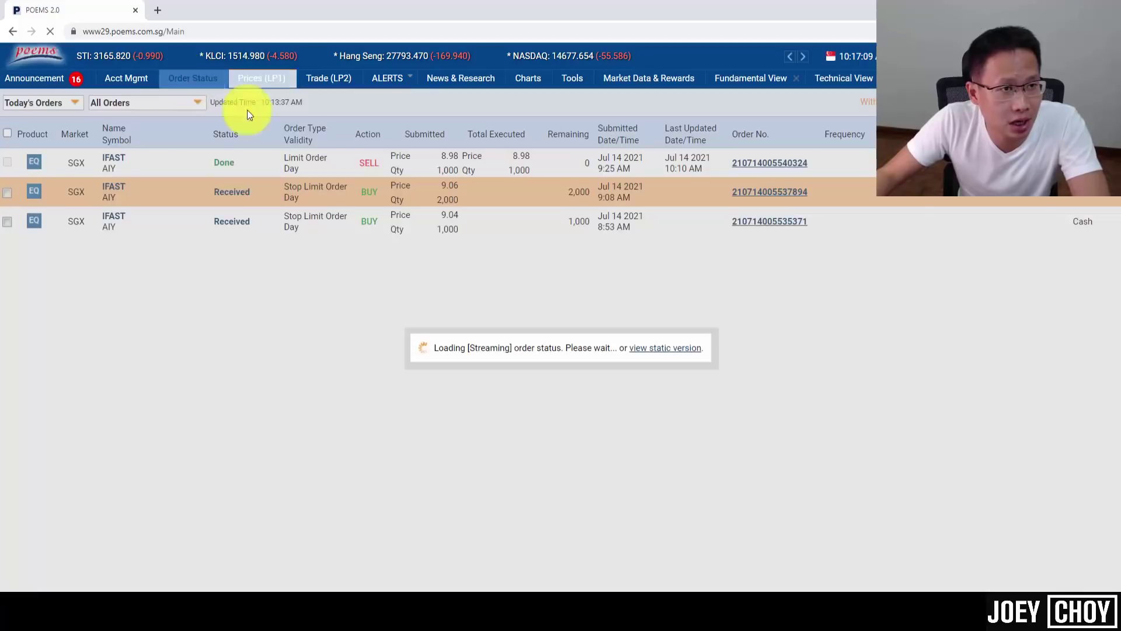
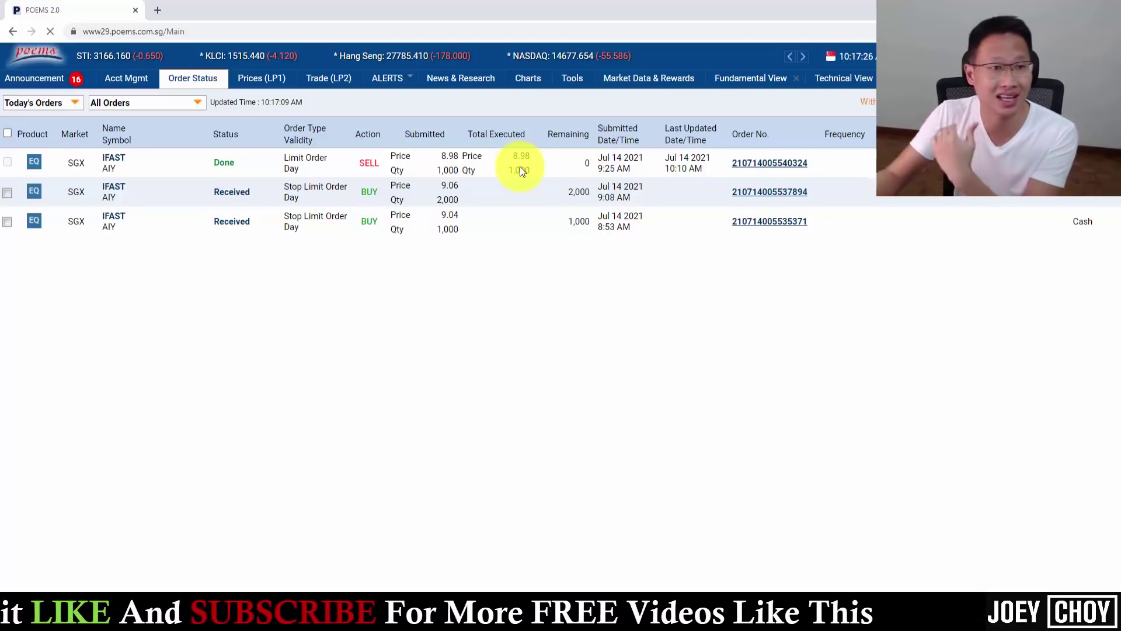
- Look up the live price of IFAST on SGX by searching for "ifast"
click(263, 80)
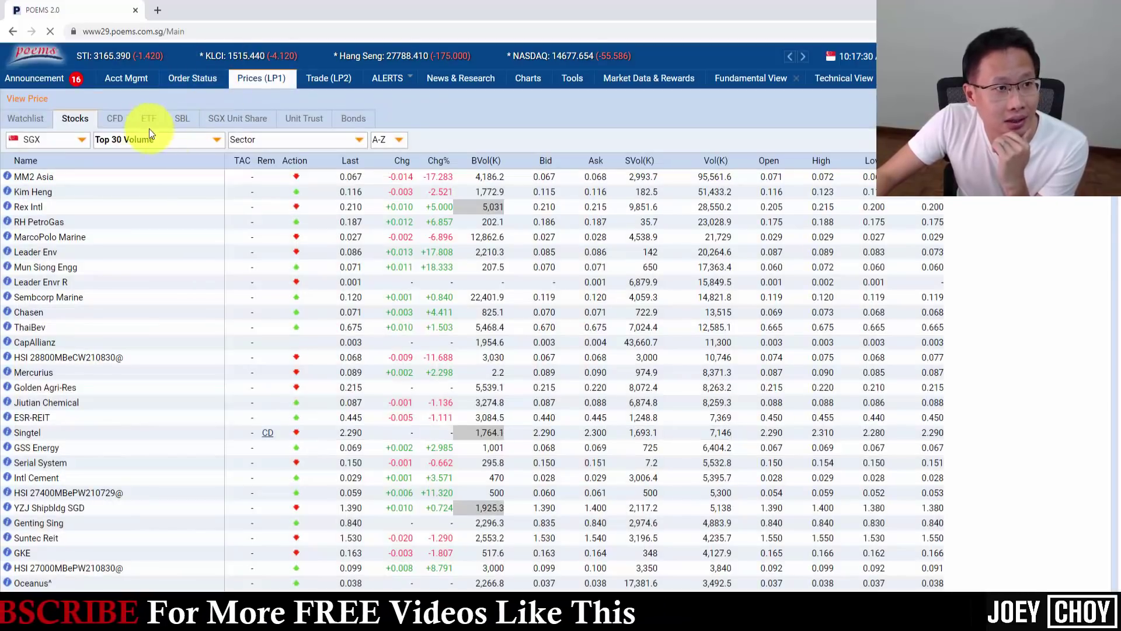
text(ifast)
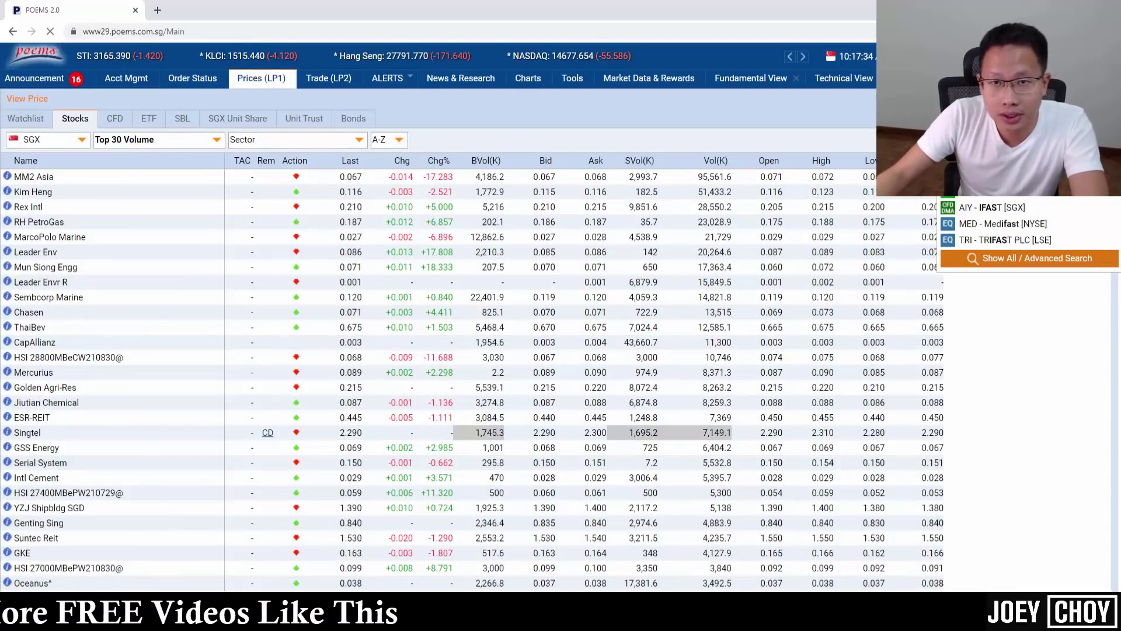
click(1016, 207)
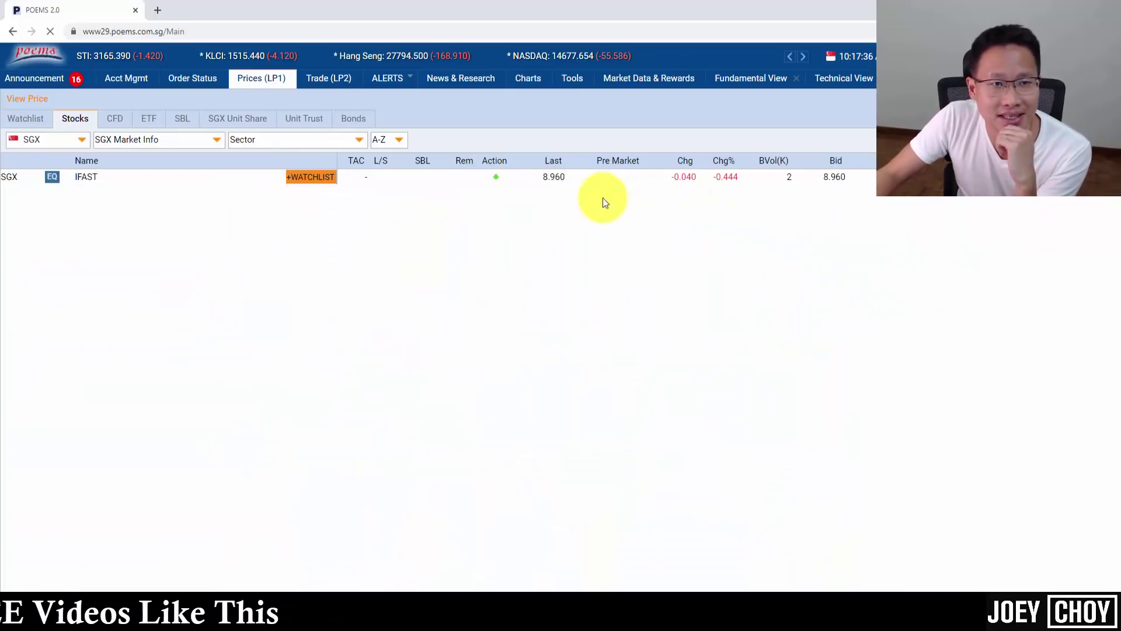
- Open the market depth for IFAST, examine the queued bid and ask volumes, and close it
click(526, 176)
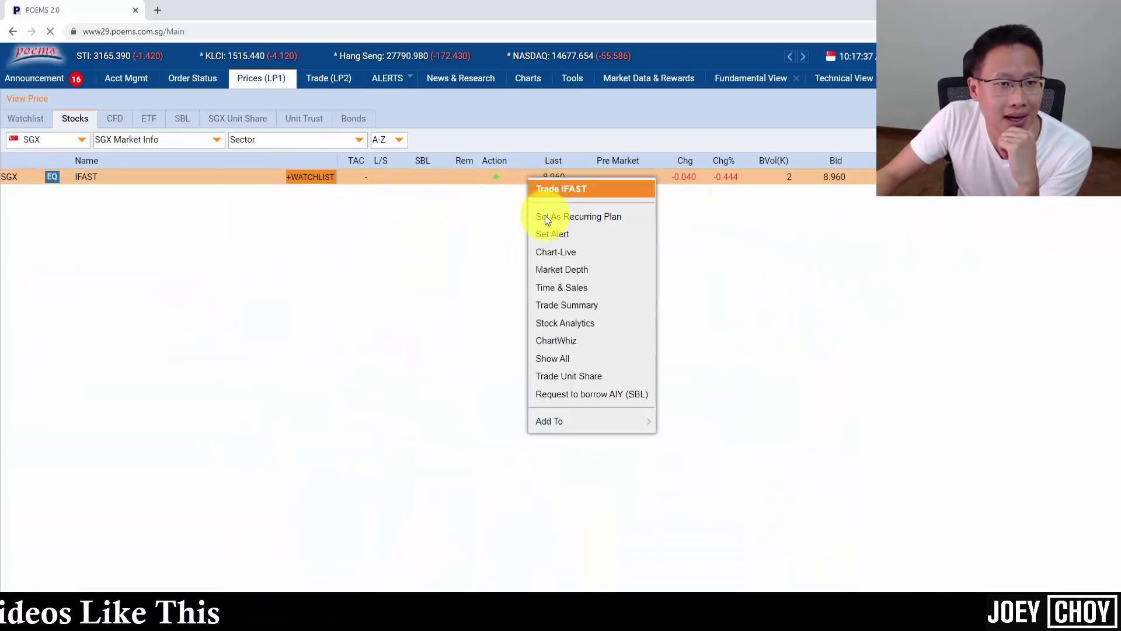
click(595, 273)
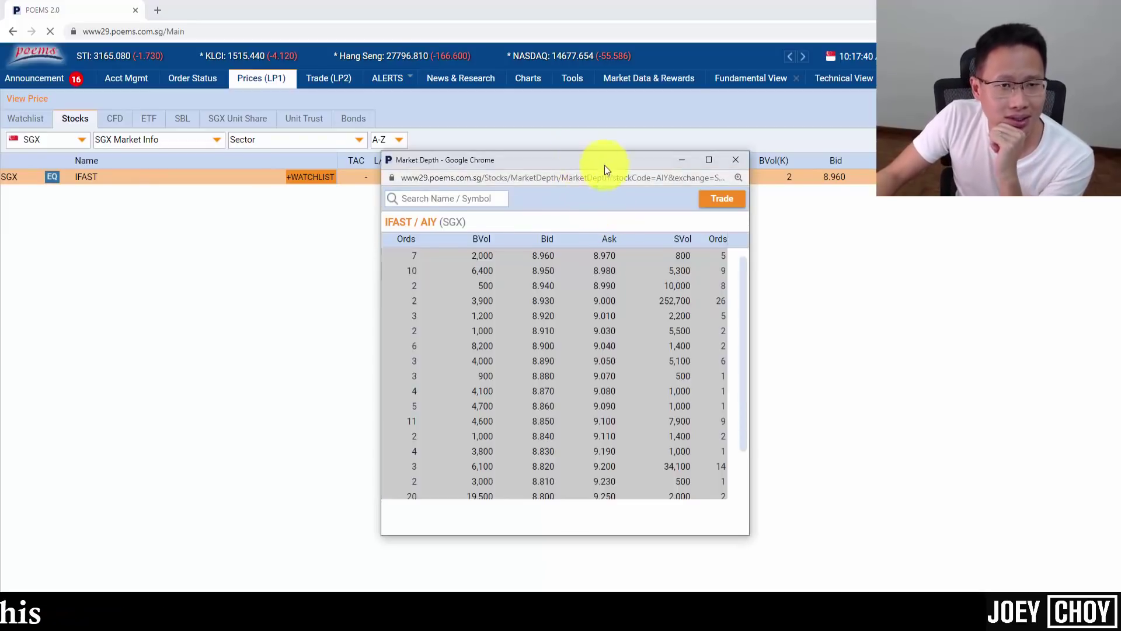
drag(605, 165, 666, 184)
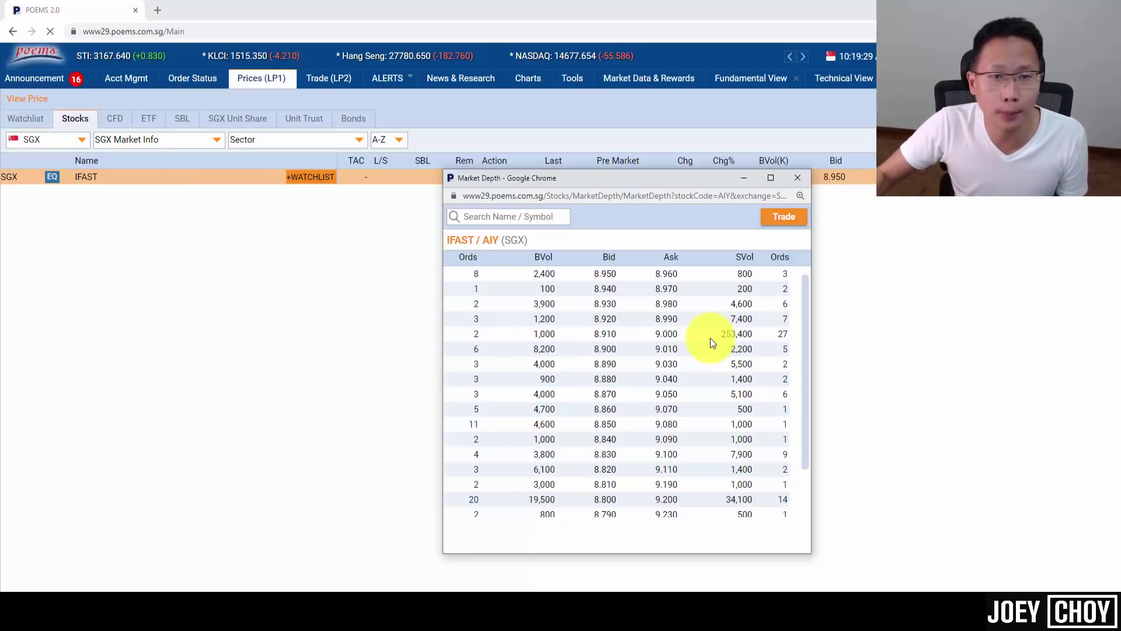
click(797, 177)
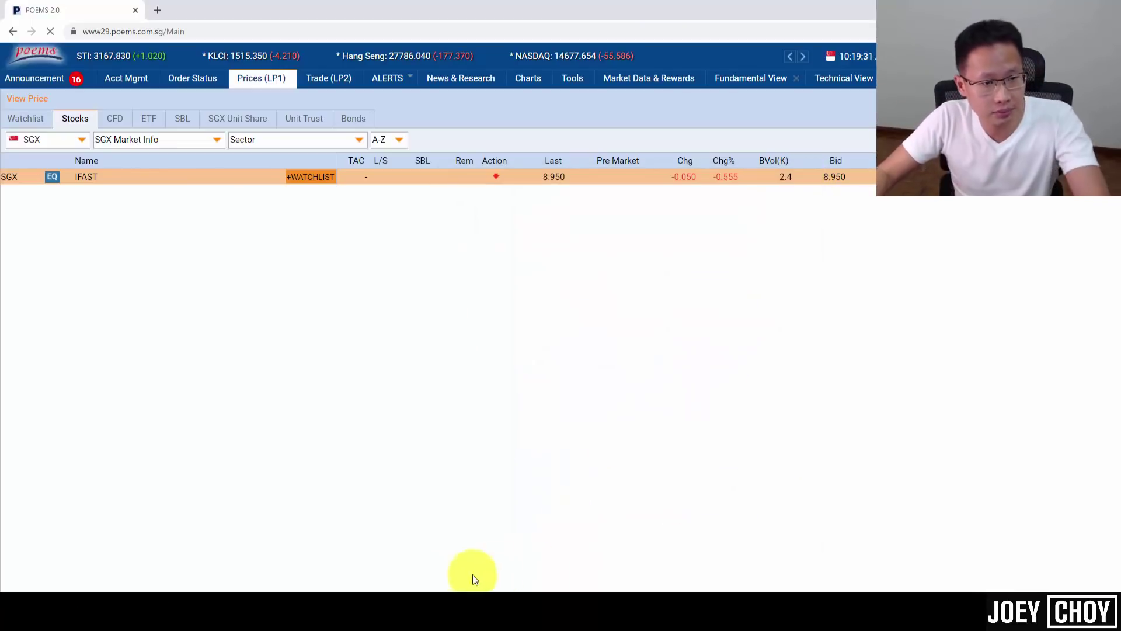
- Return to the IFAST chart and lower the red breakout line above the newest consolidation box to 8.692
key(alt+Tab)
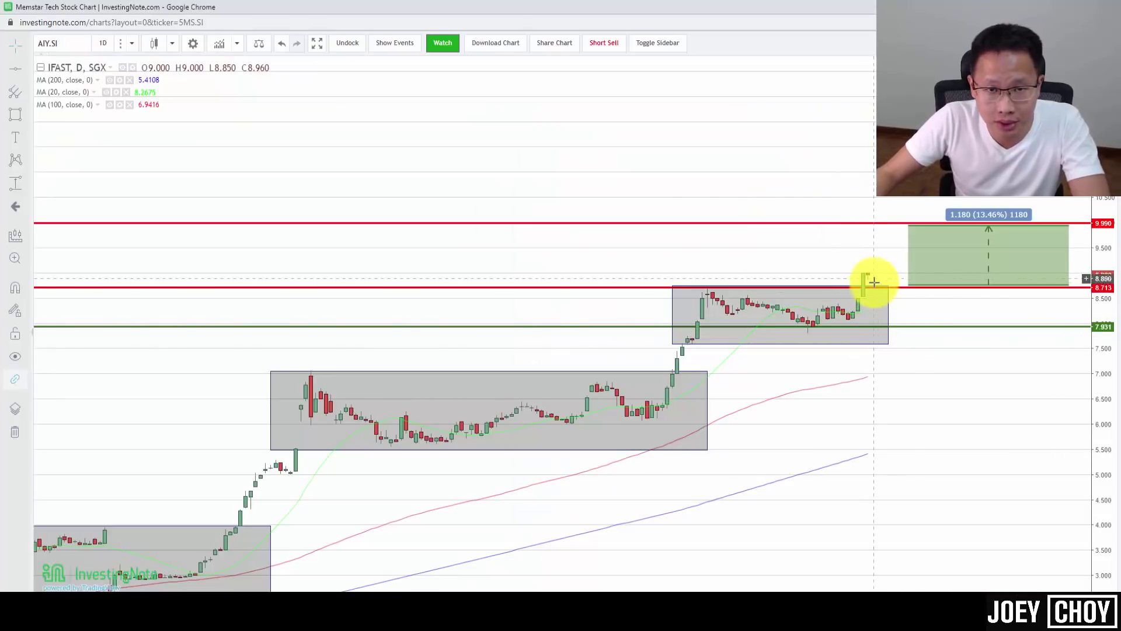
scroll(891, 374, up, 2)
drag(1096, 492, 1018, 355)
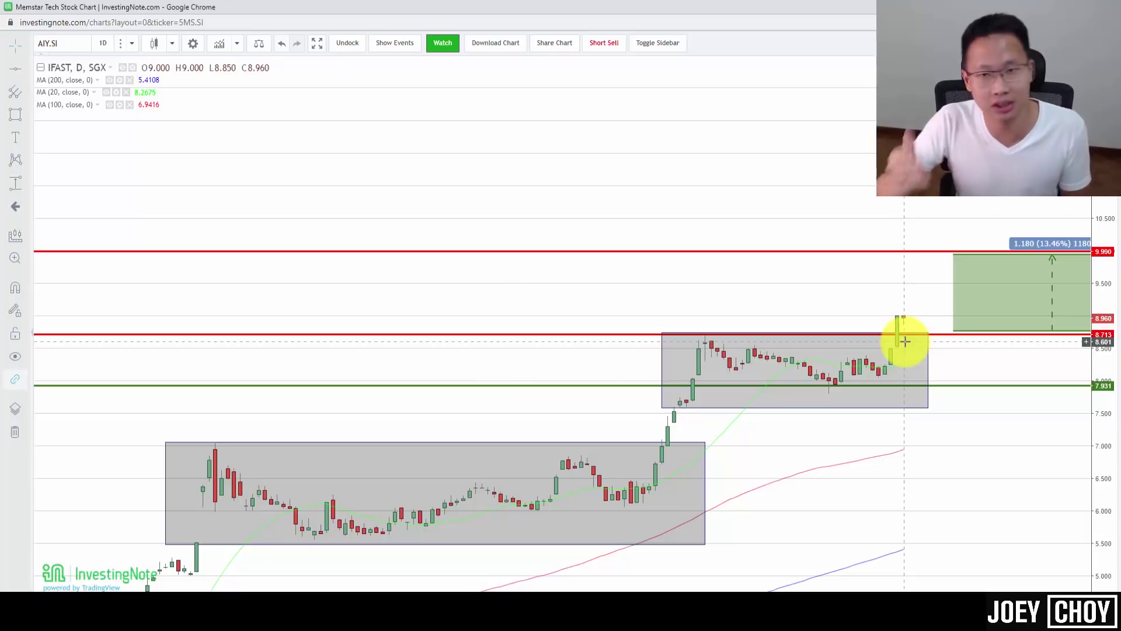
scroll(904, 341, down, 1)
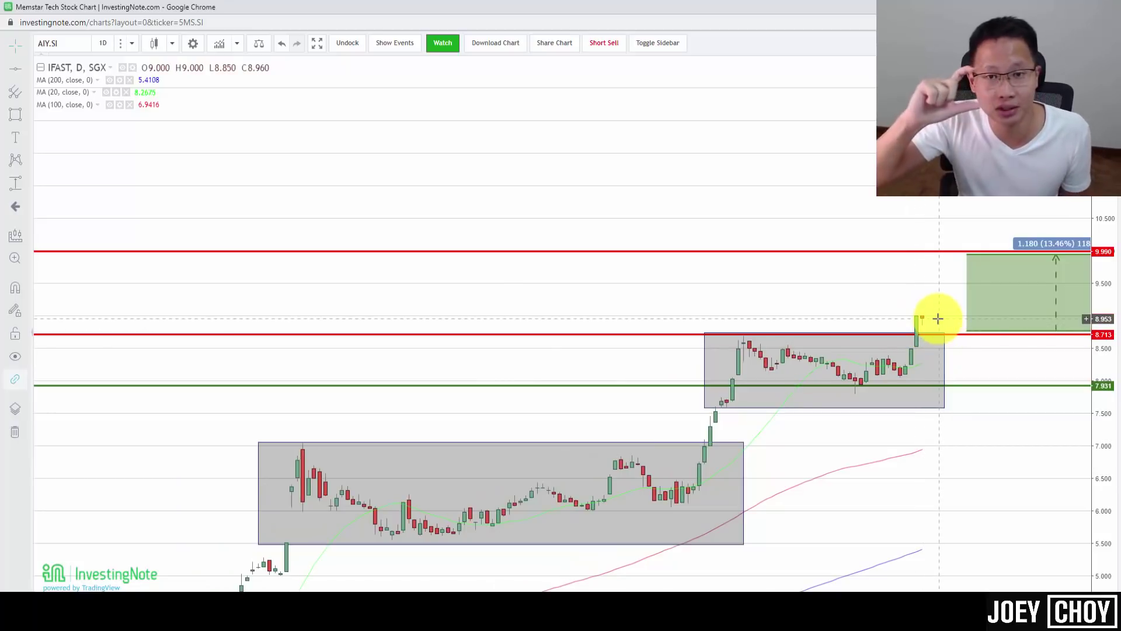
drag(1103, 383, 953, 464)
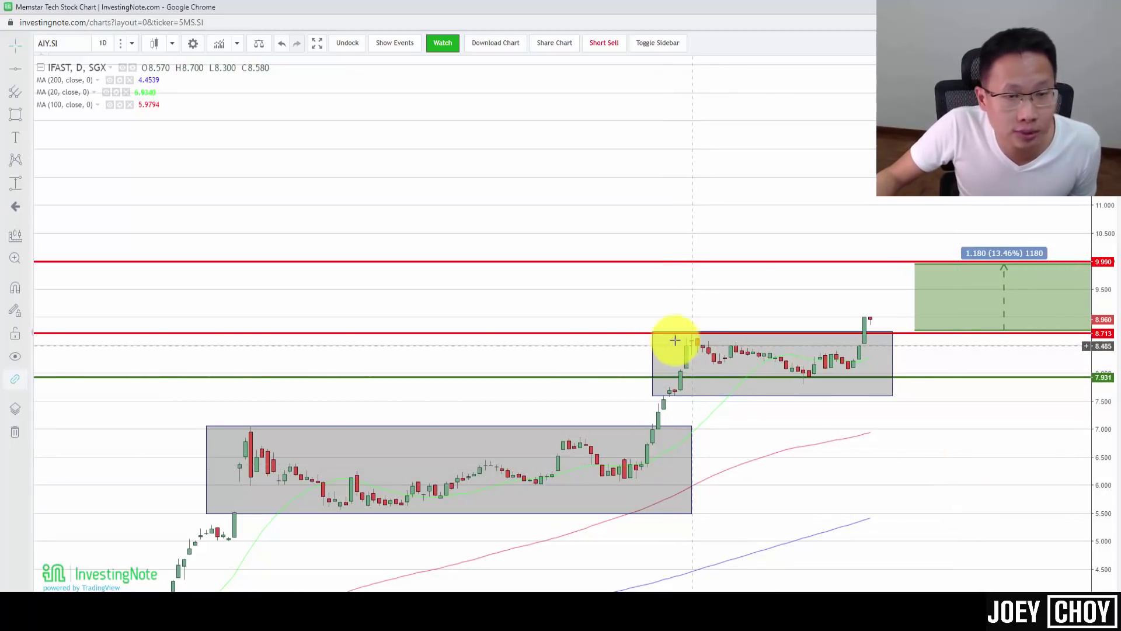
mouse_move(607, 336)
mouse_down()
mouse_move(613, 355)
mouse_move(620, 333)
mouse_up()
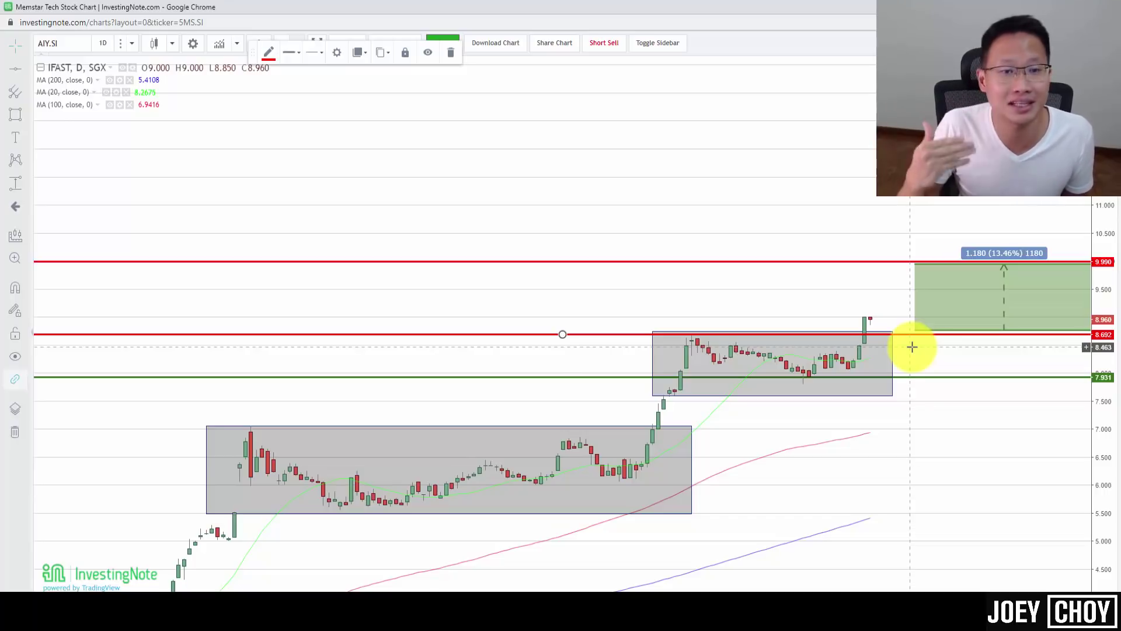
- Move the starting corner of the green price range measurement up to about 9.022, beside the newest candle
mouse_move(931, 370)
mouse_down()
mouse_move(981, 431)
mouse_move(1053, 425)
mouse_up()
scroll(986, 443, down, 2)
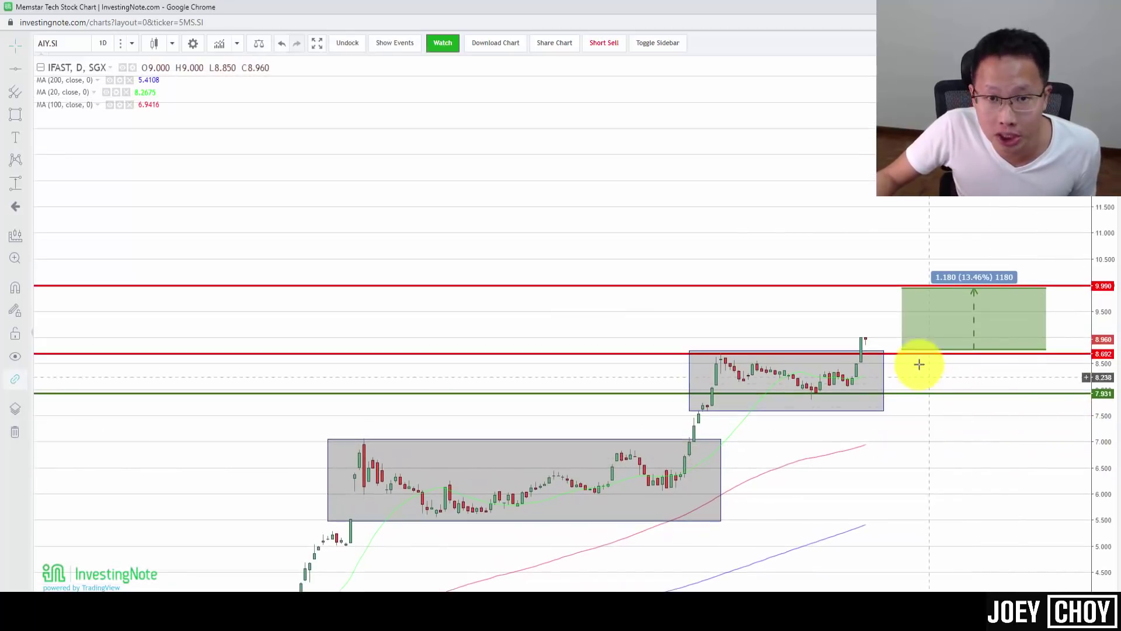
drag(902, 350, 889, 333)
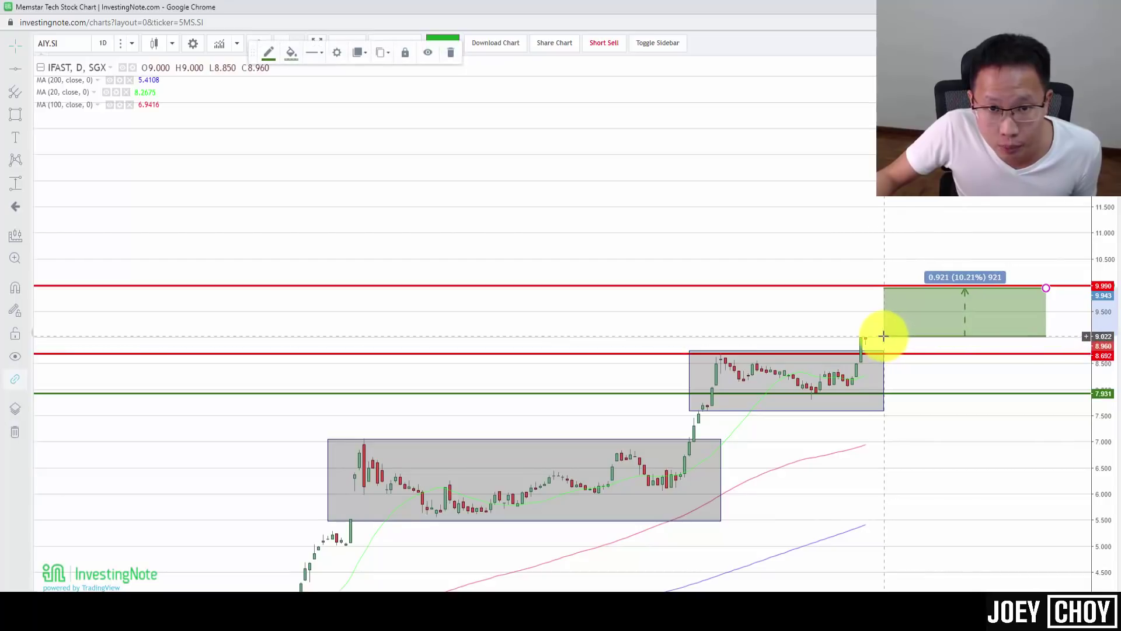
scroll(1022, 357, down, 1)
scroll(1029, 359, down, 1)
drag(1101, 359, 1093, 465)
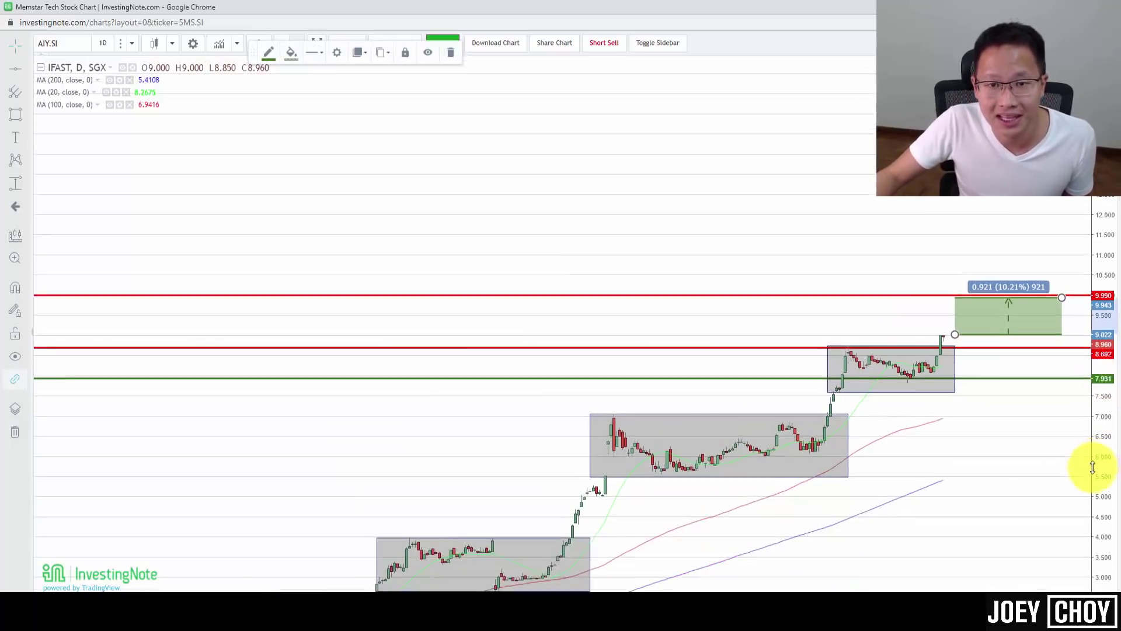
drag(993, 451, 980, 430)
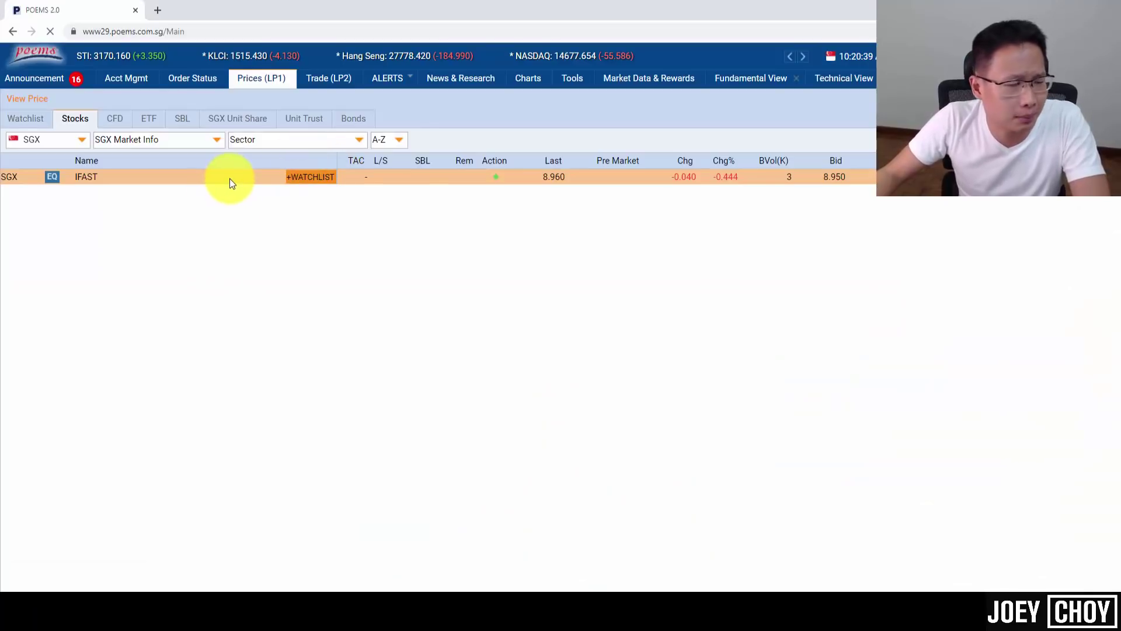
- Open a trade ticket for IFAST and set the order type to Stop Limit Order
right_click(258, 179)
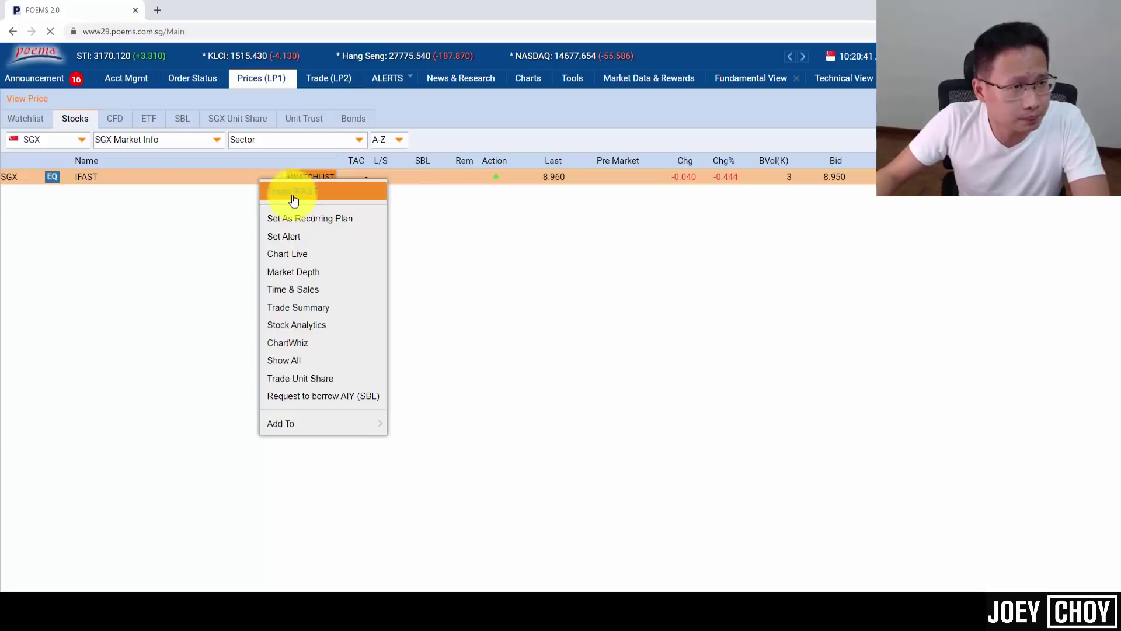
click(293, 200)
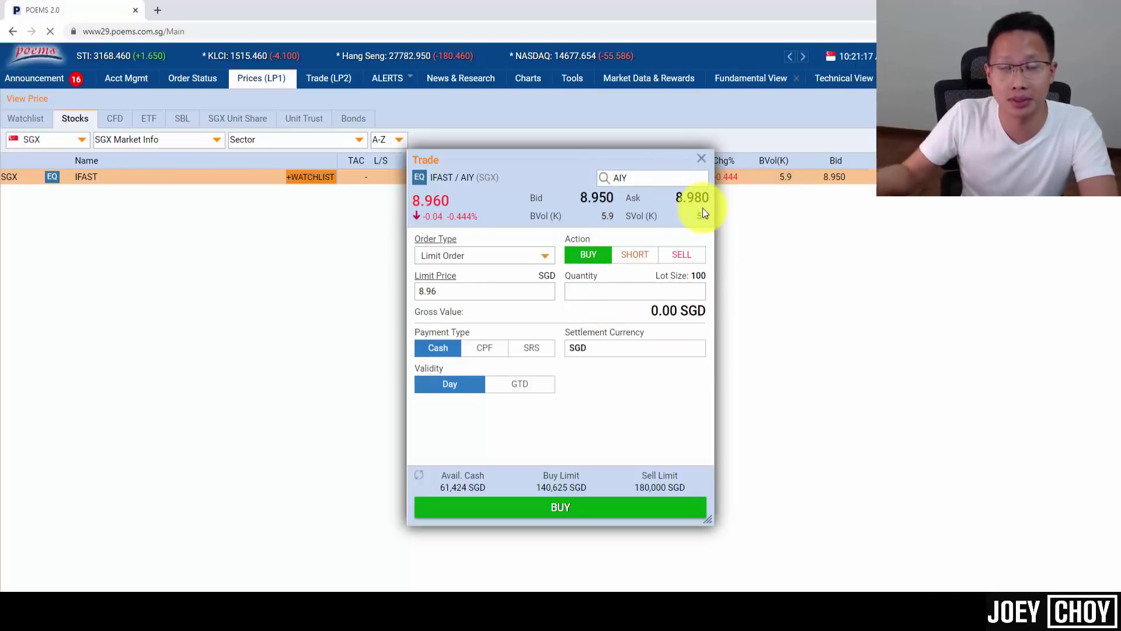
click(490, 259)
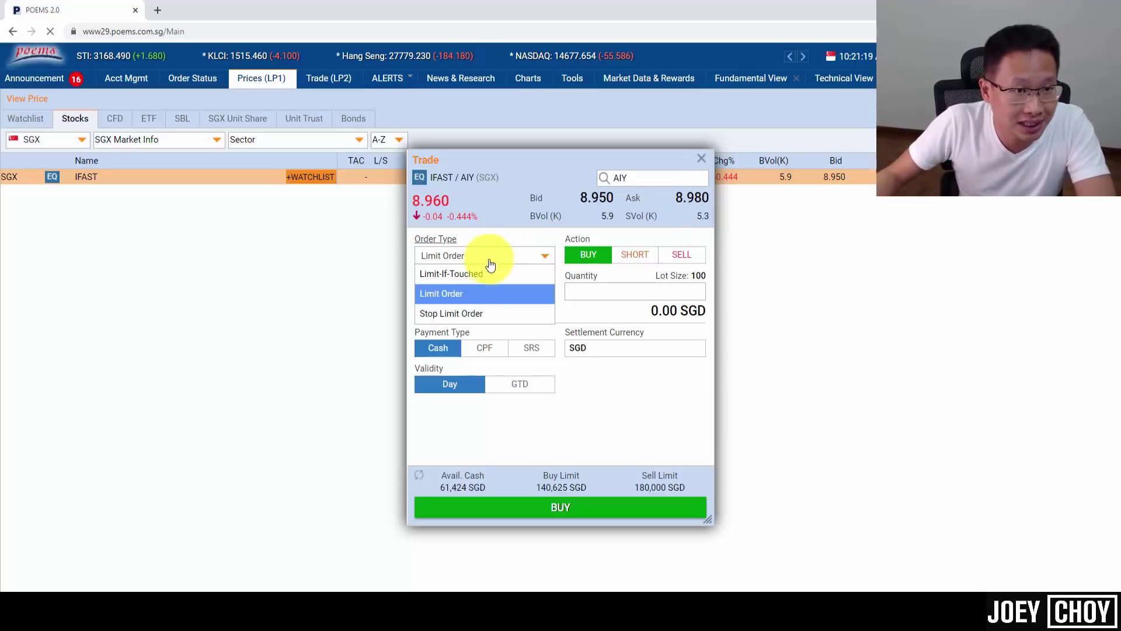
click(452, 315)
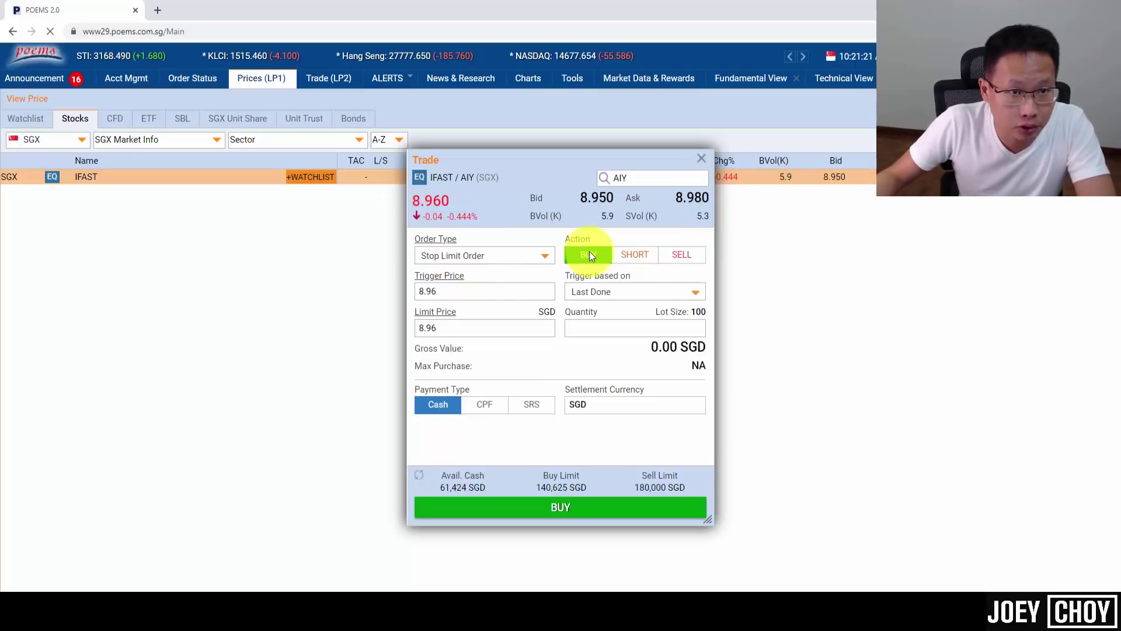
- Set the IFAST buy order's trigger price and limit price to 9.02 and its quantity to 1,000
drag(467, 292, 248, 266)
text(9.02)
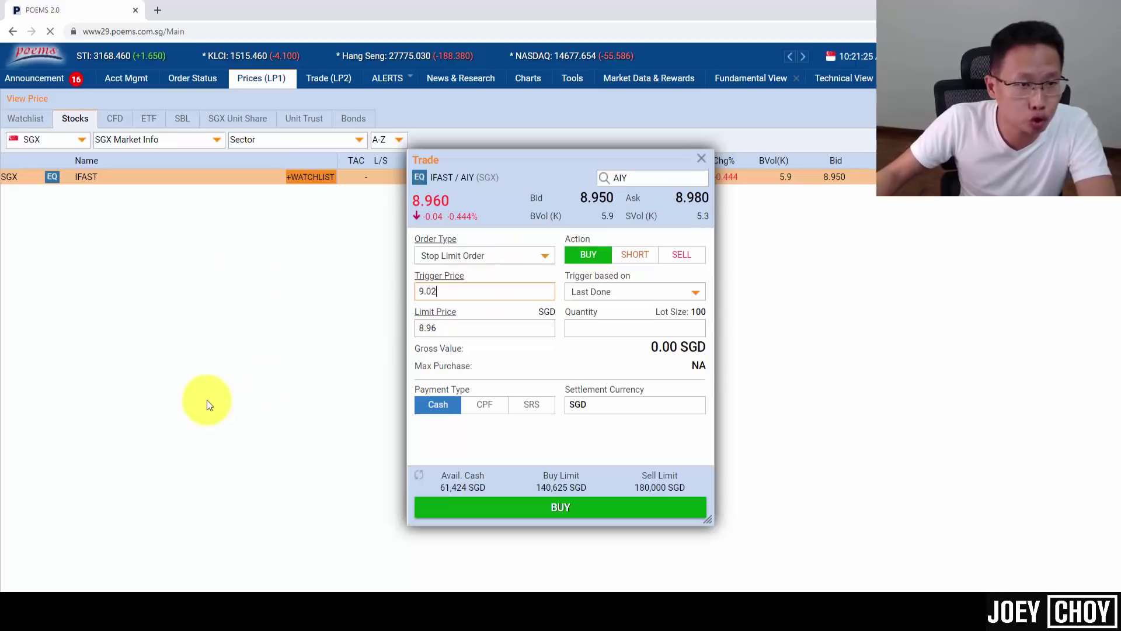
drag(476, 328, 280, 331)
text(9.02)
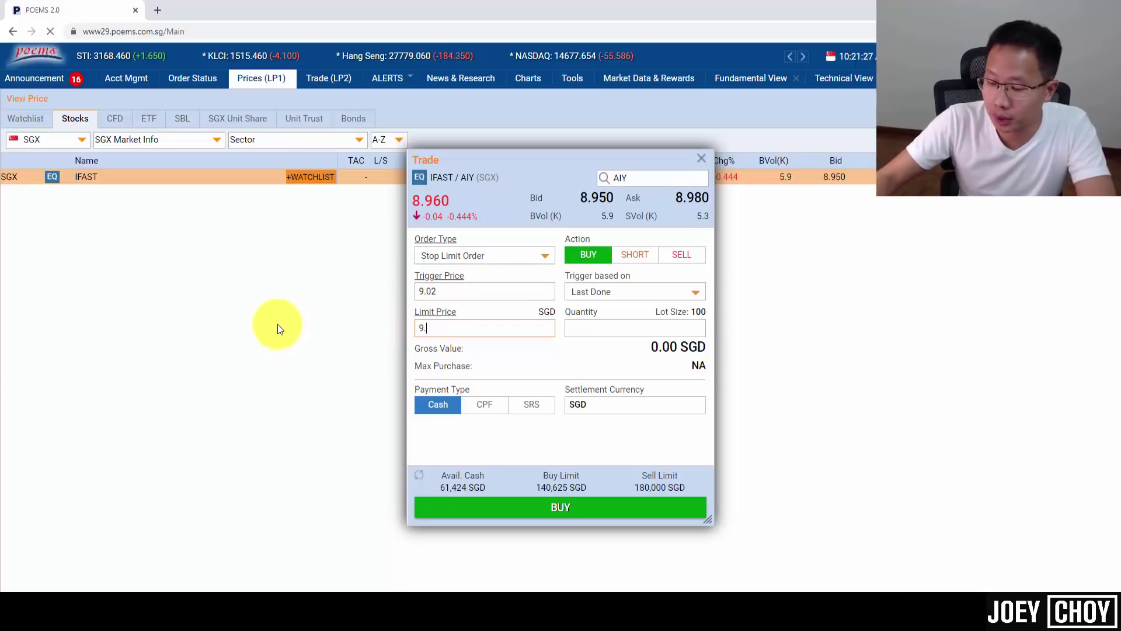
click(589, 330)
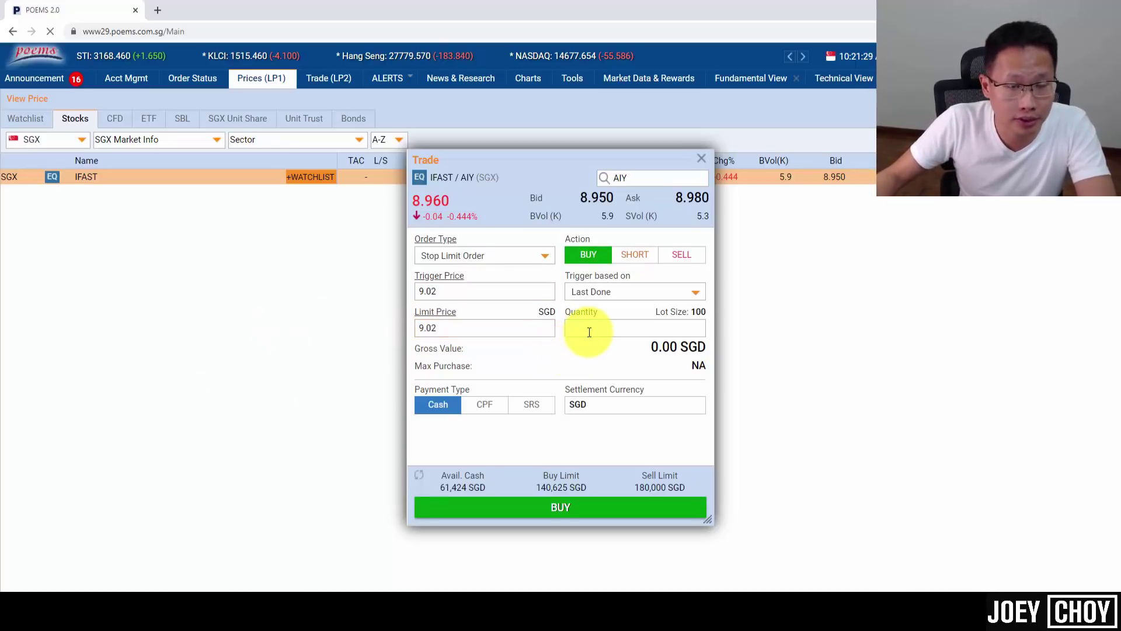
text(1)
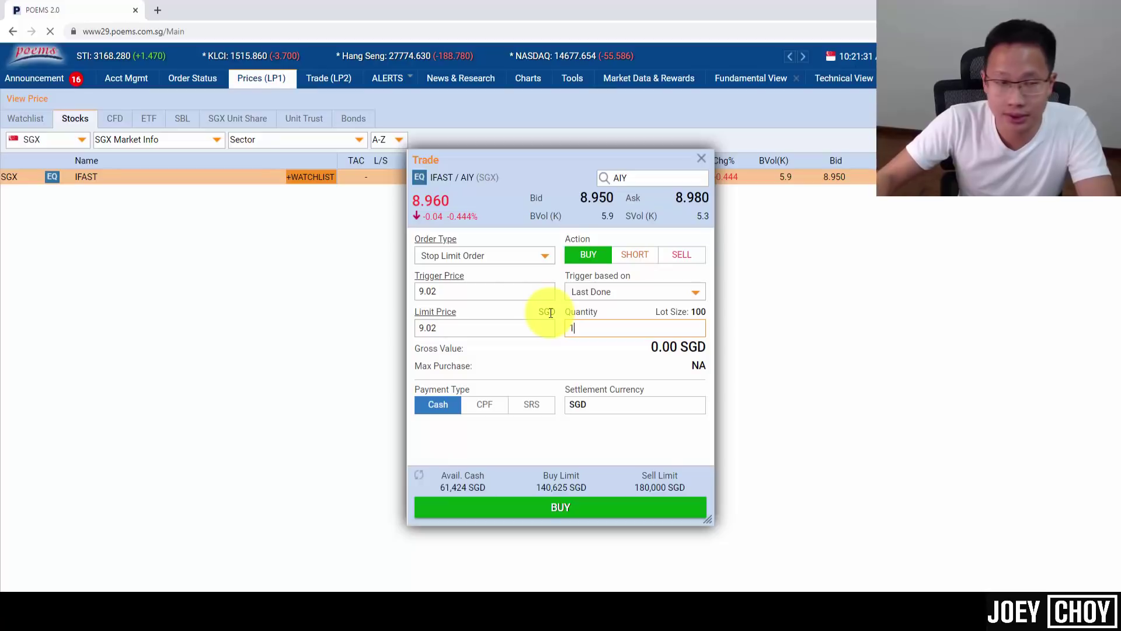
text(,000)
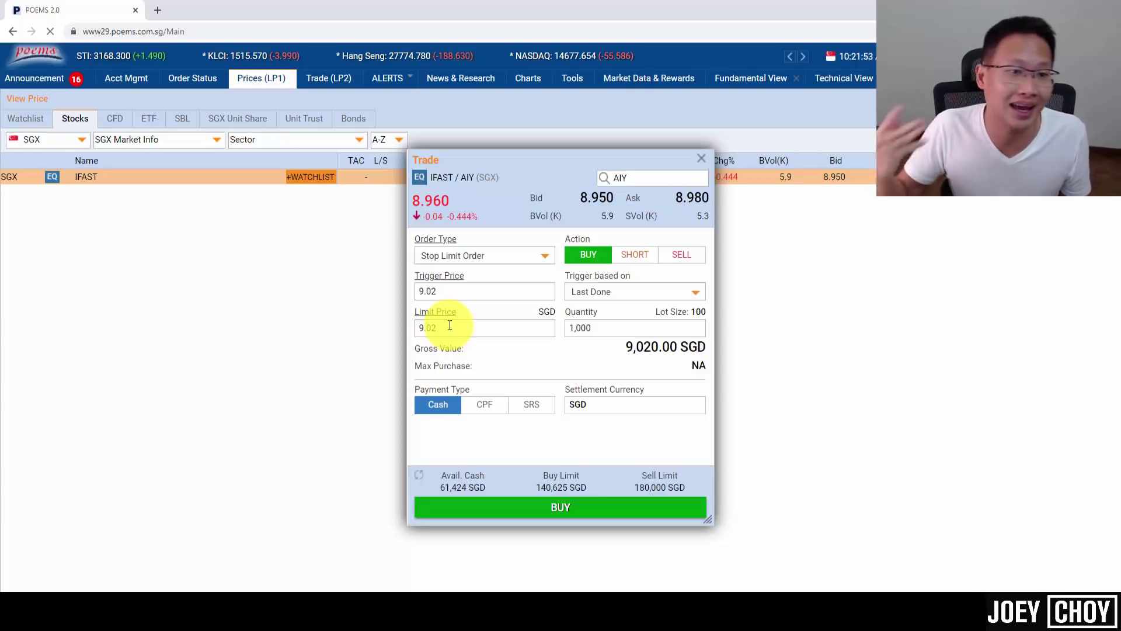
- Set the stop limit order's limit price to 9.05
drag(445, 326, 403, 344)
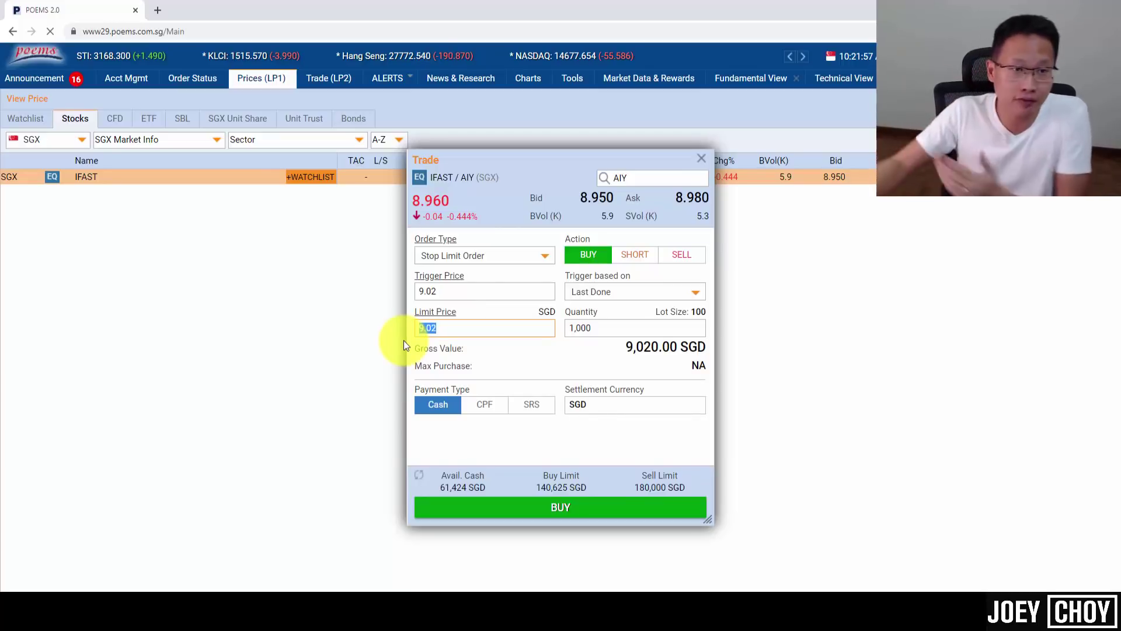
drag(461, 327, 359, 341)
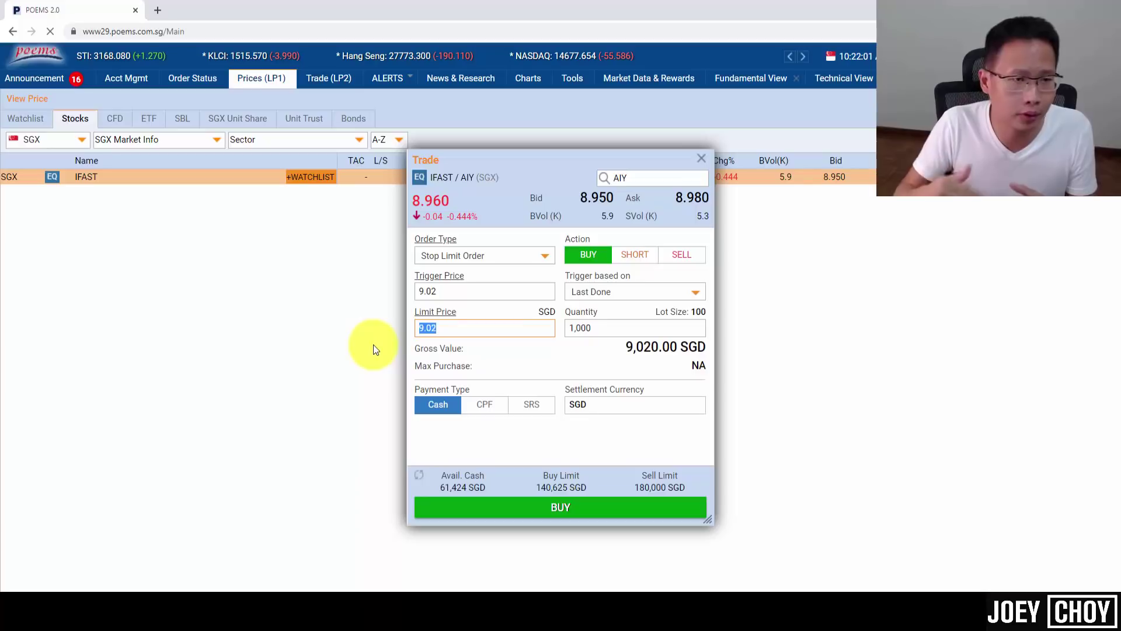
text(9.05)
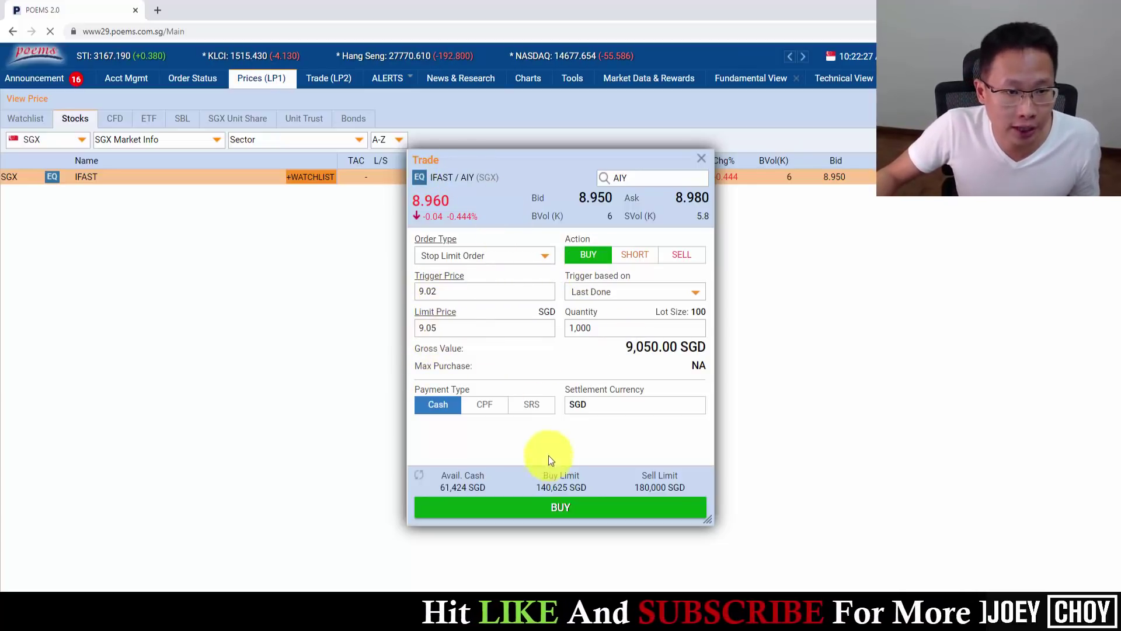
- Preview the IFAST stop limit buy order, check its details, and submit it
click(549, 520)
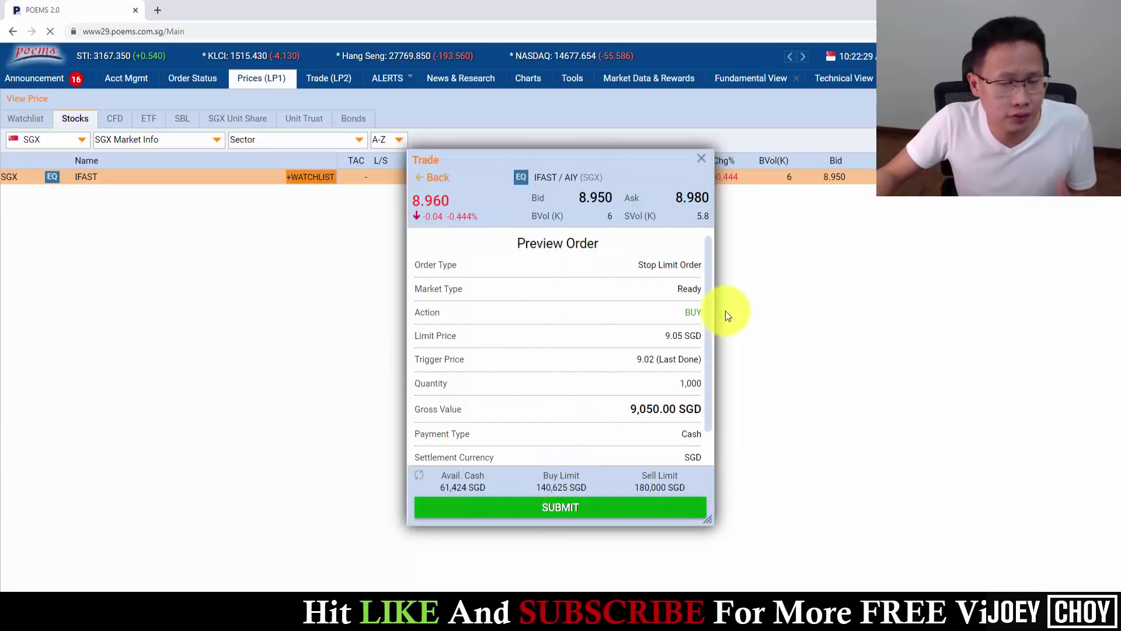
scroll(713, 315, down, 1)
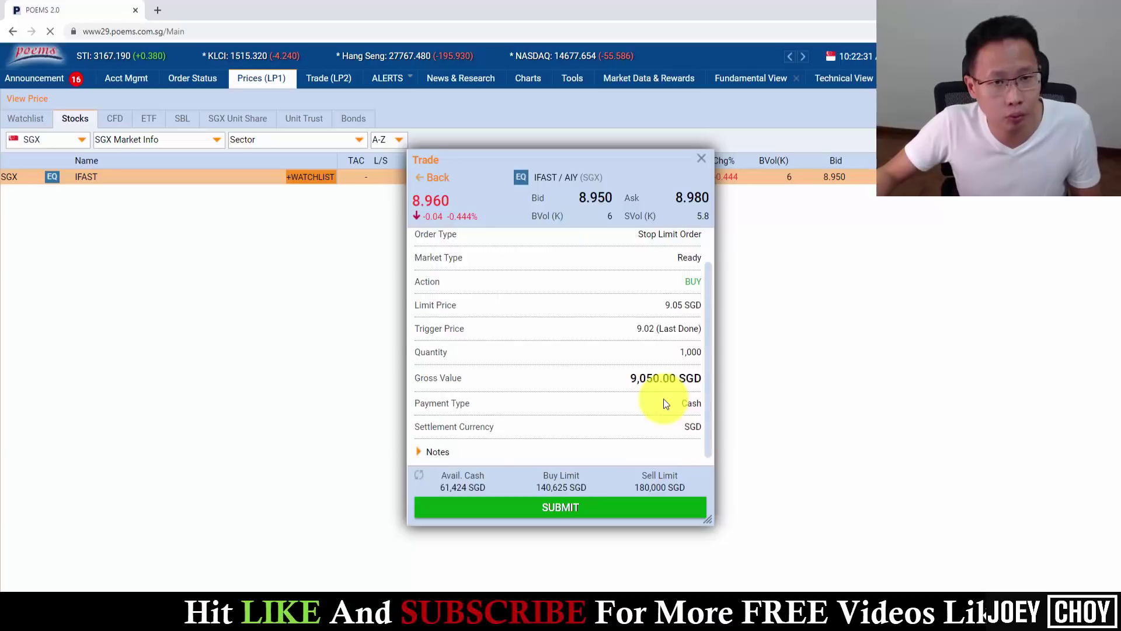
scroll(660, 373, up, 1)
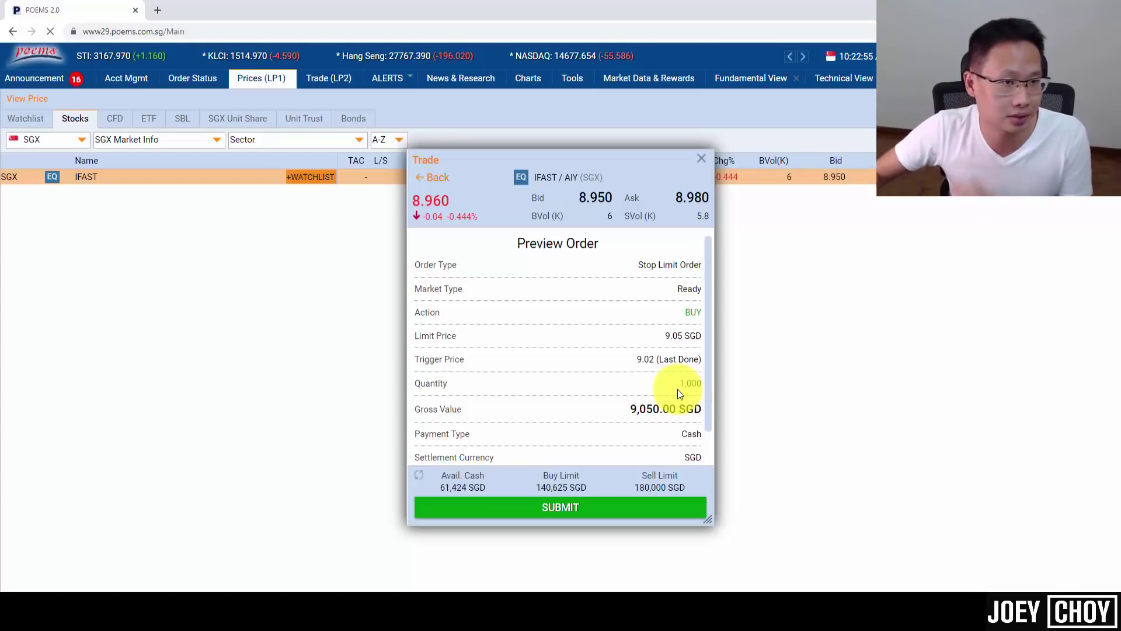
scroll(666, 356, down, 1)
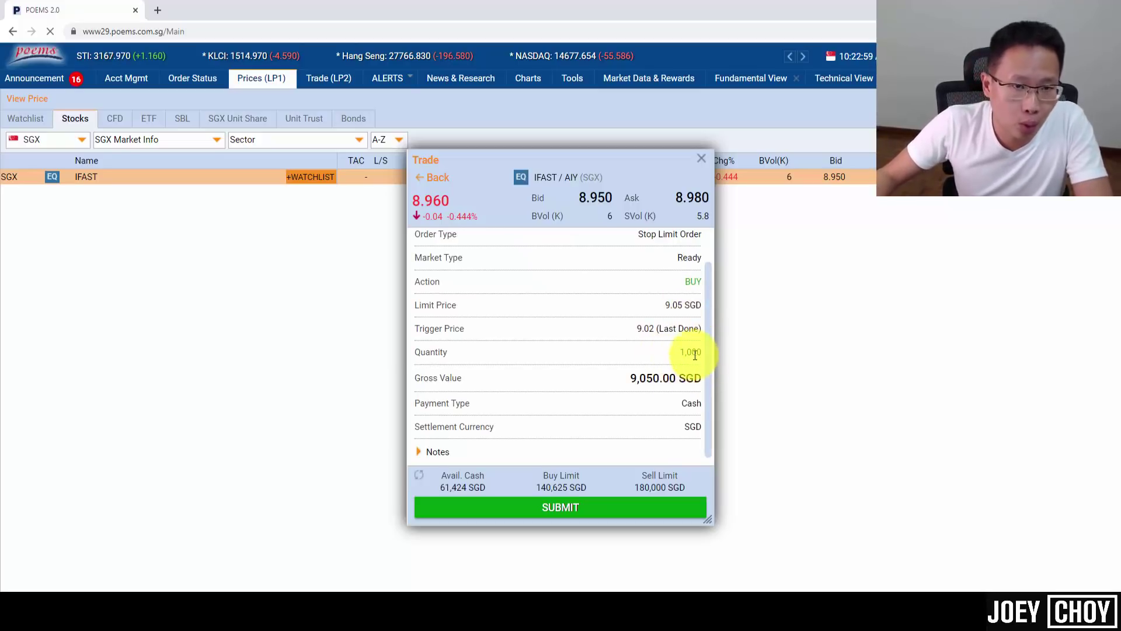
click(584, 511)
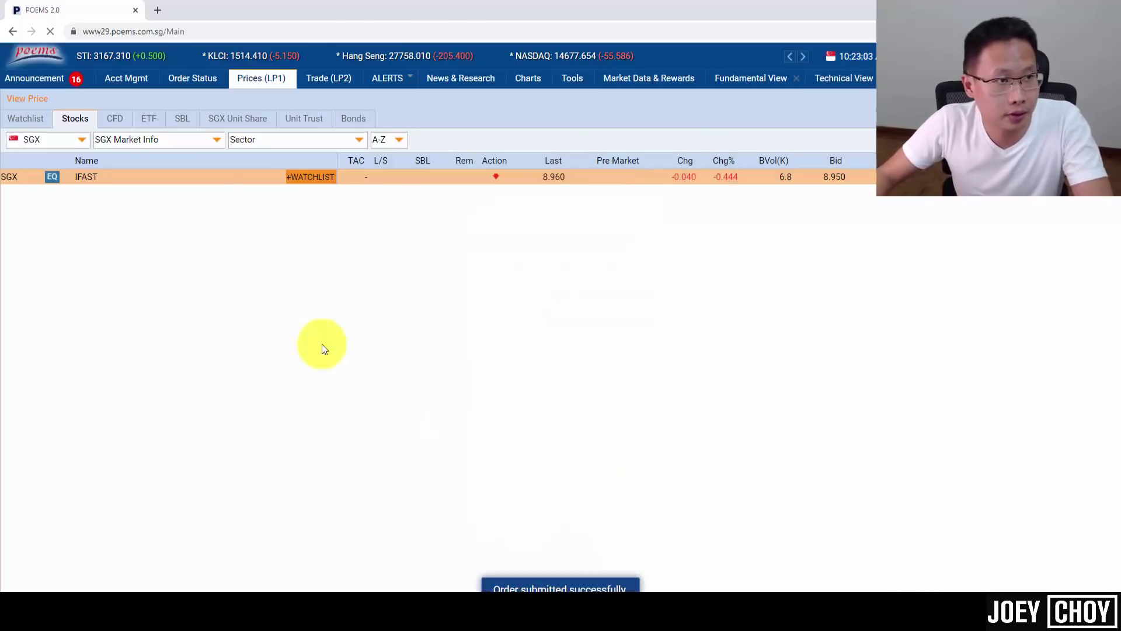
- Open the status of today's orders, view the details of the newest IFAST buy order, and close them
click(193, 80)
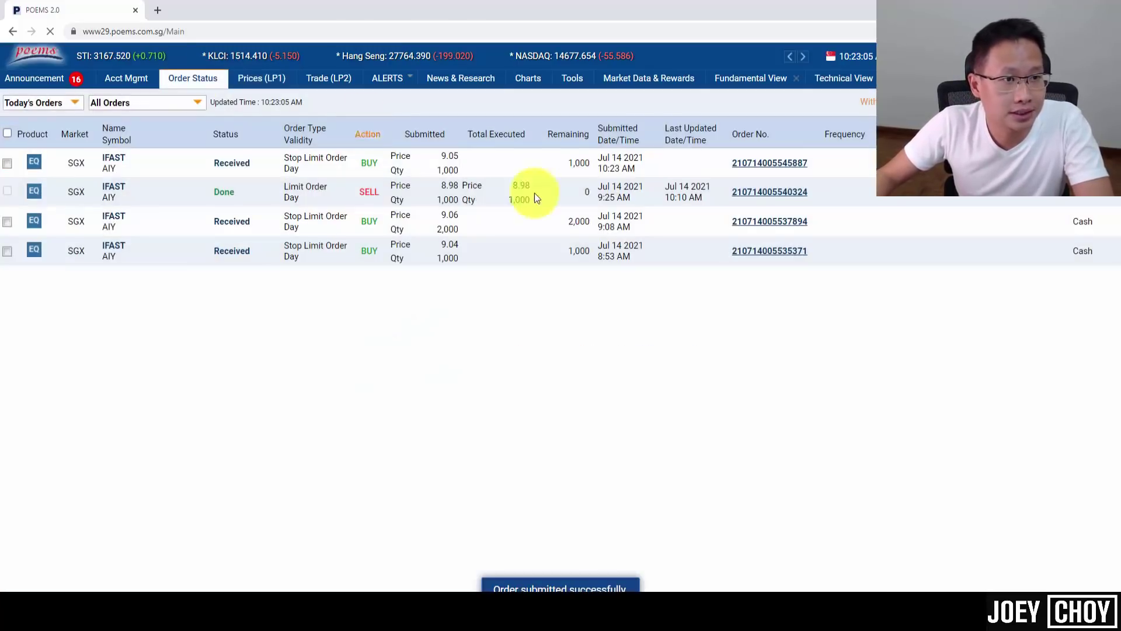
click(440, 159)
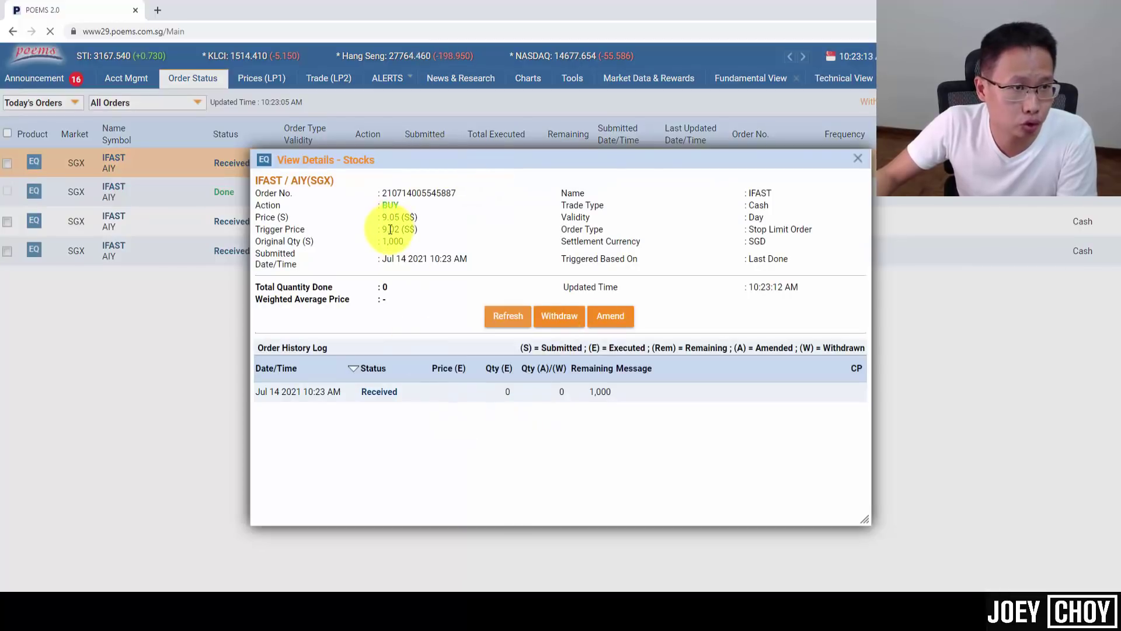
click(859, 165)
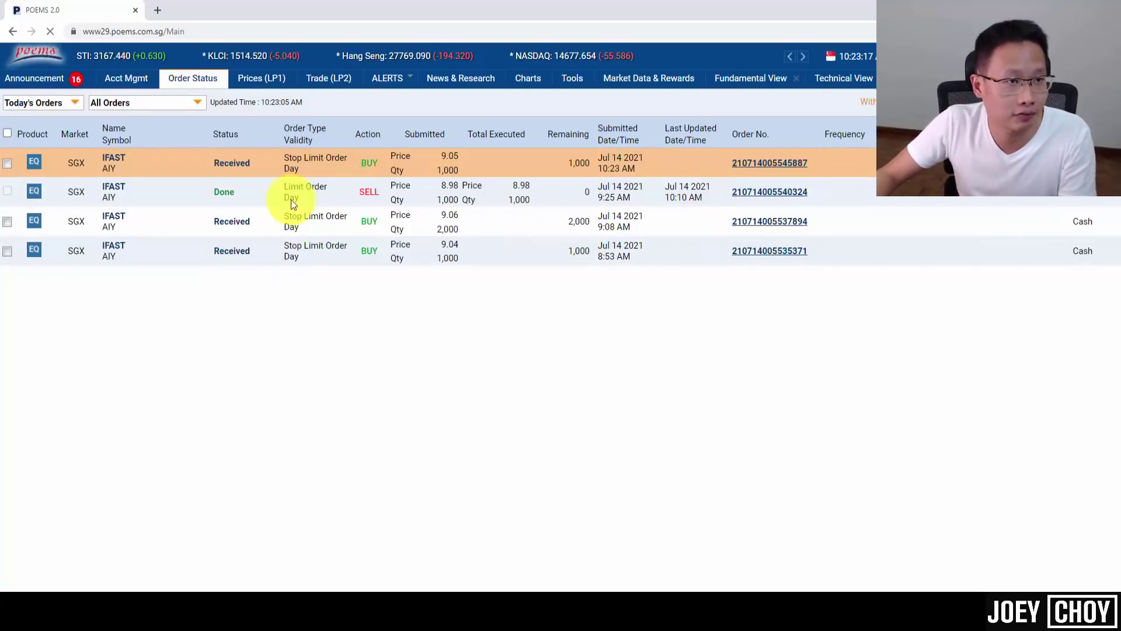
- Compare the submitted prices and quantities of the IFAST buy and sell orders placed today
click(432, 232)
click(448, 252)
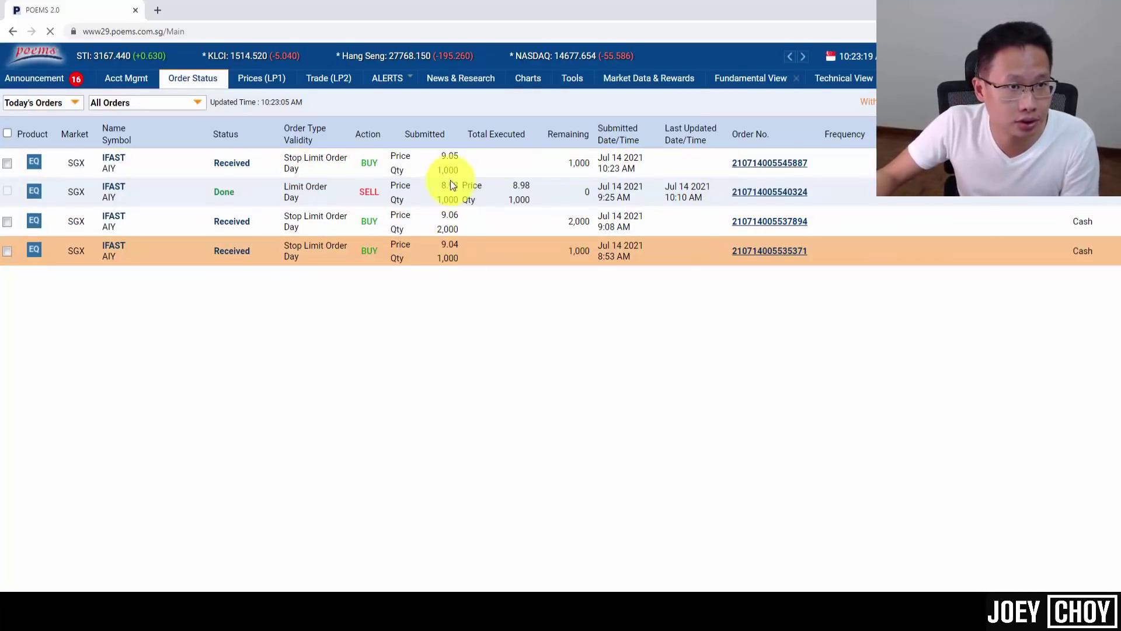
click(445, 166)
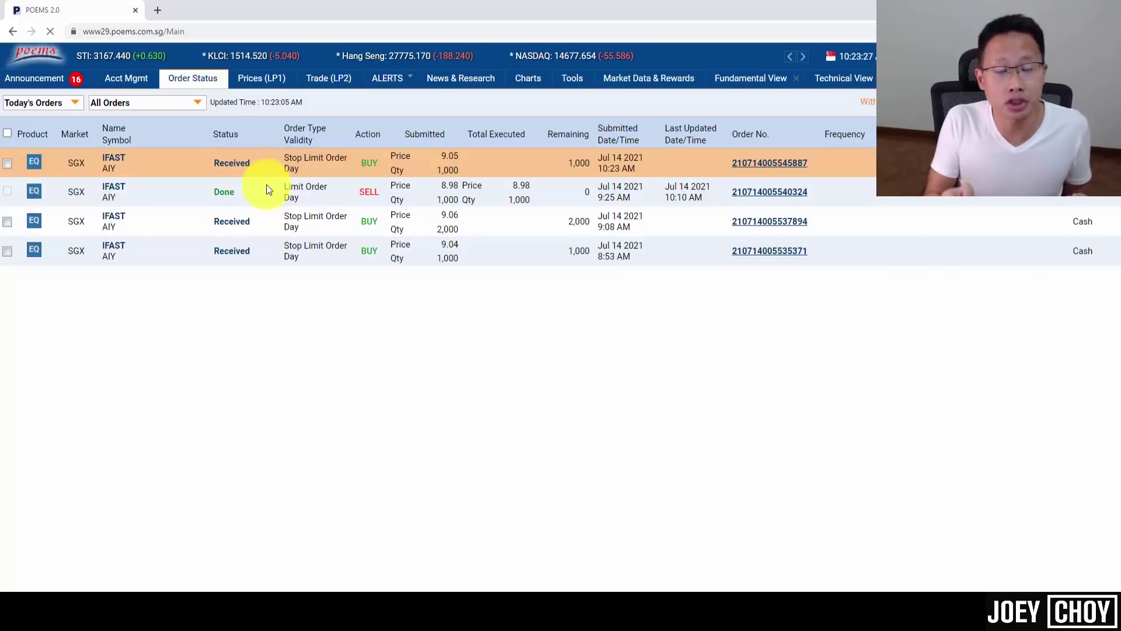
click(507, 192)
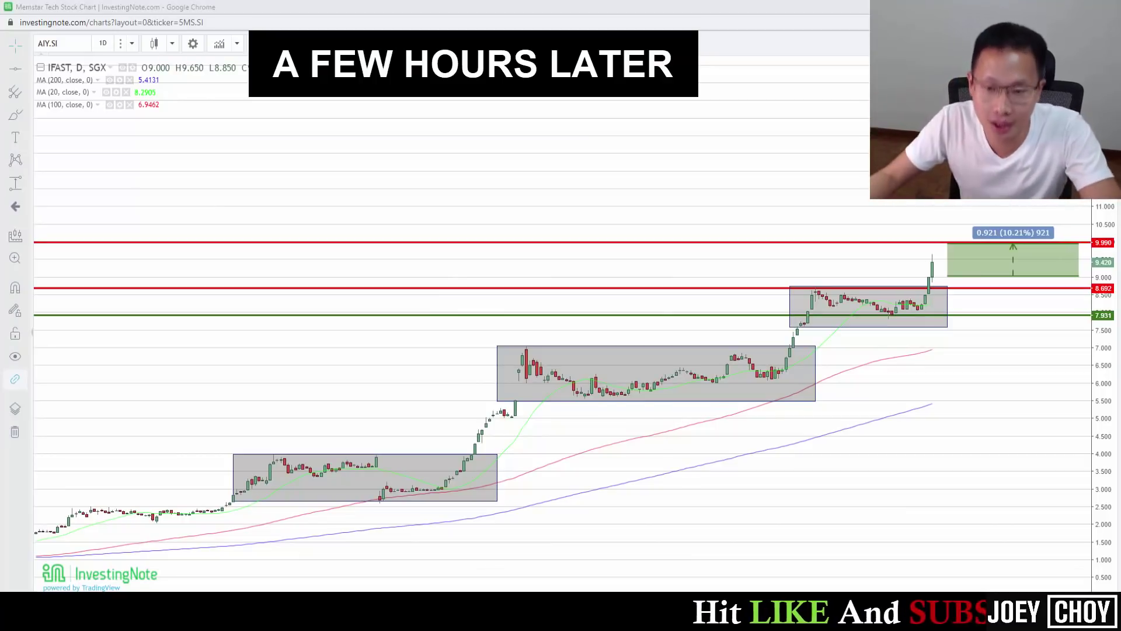
- Check the current date and time in the system calendar, and examine the newest IFAST candle against the upside target
click(1091, 613)
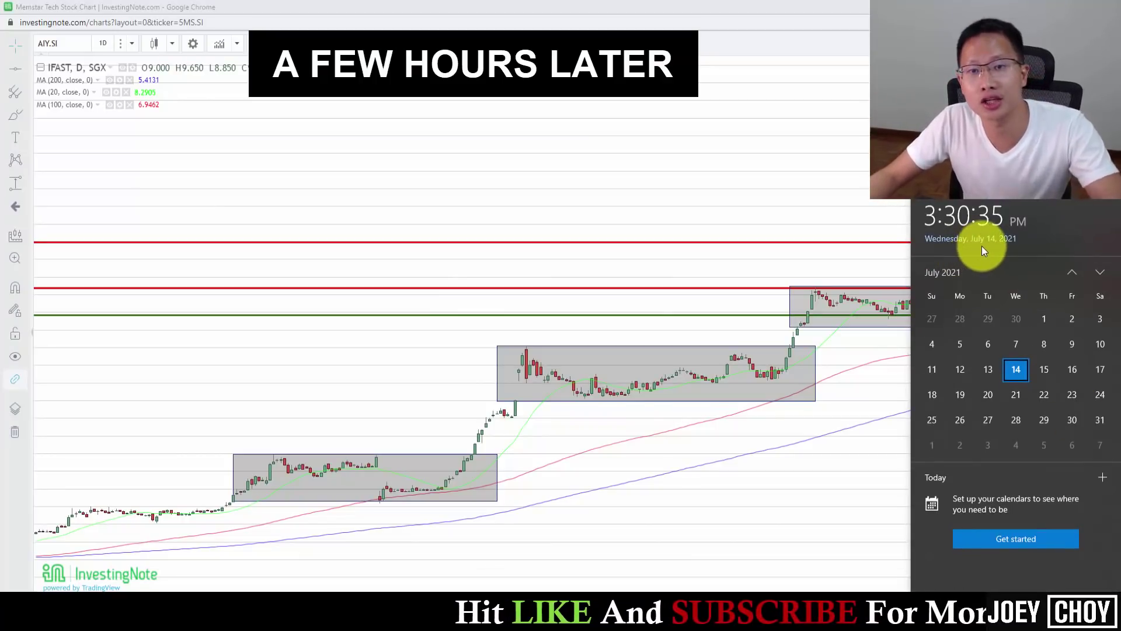
click(1034, 288)
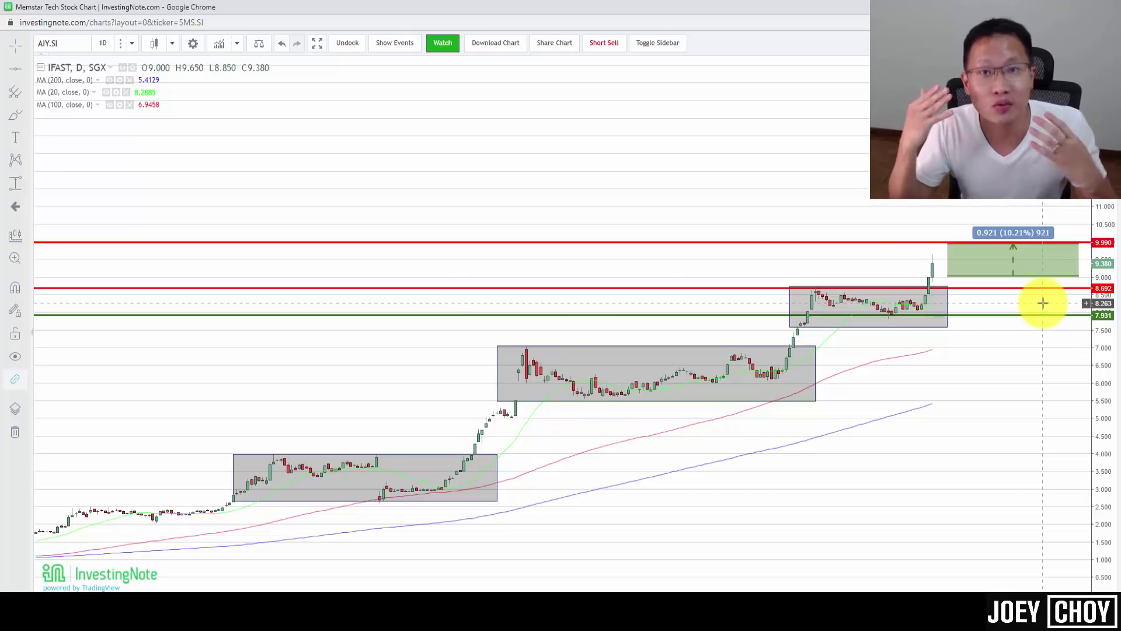
drag(1096, 393, 1091, 368)
drag(1028, 432, 1059, 430)
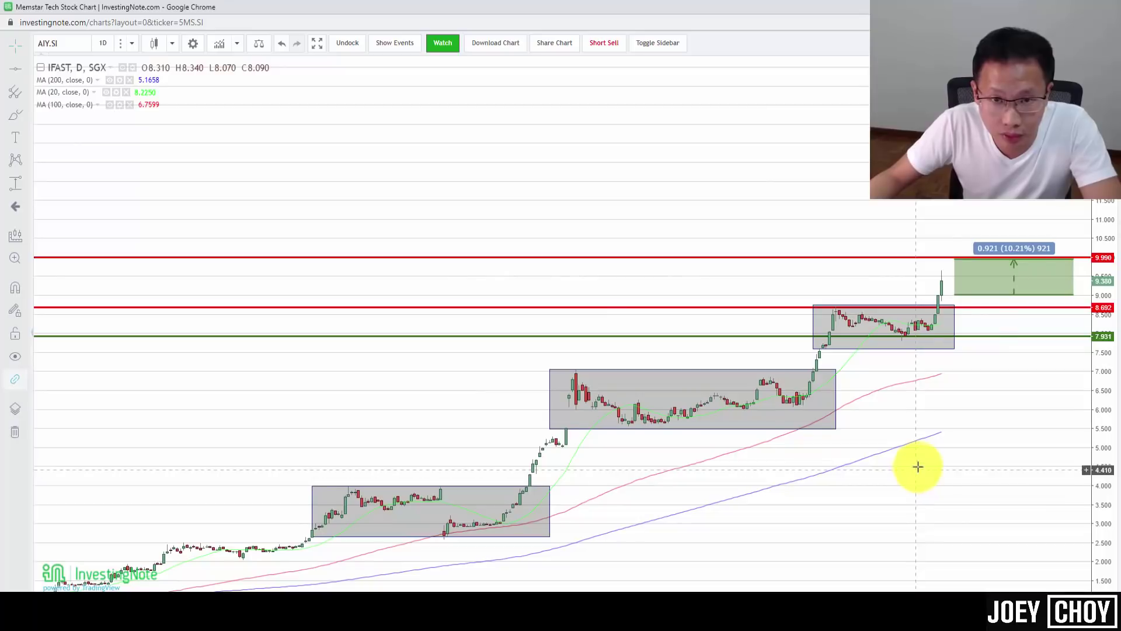
- Switch to POEMS and compare the executed prices and quantities of today's IFAST buy orders
drag(1102, 420, 1101, 435)
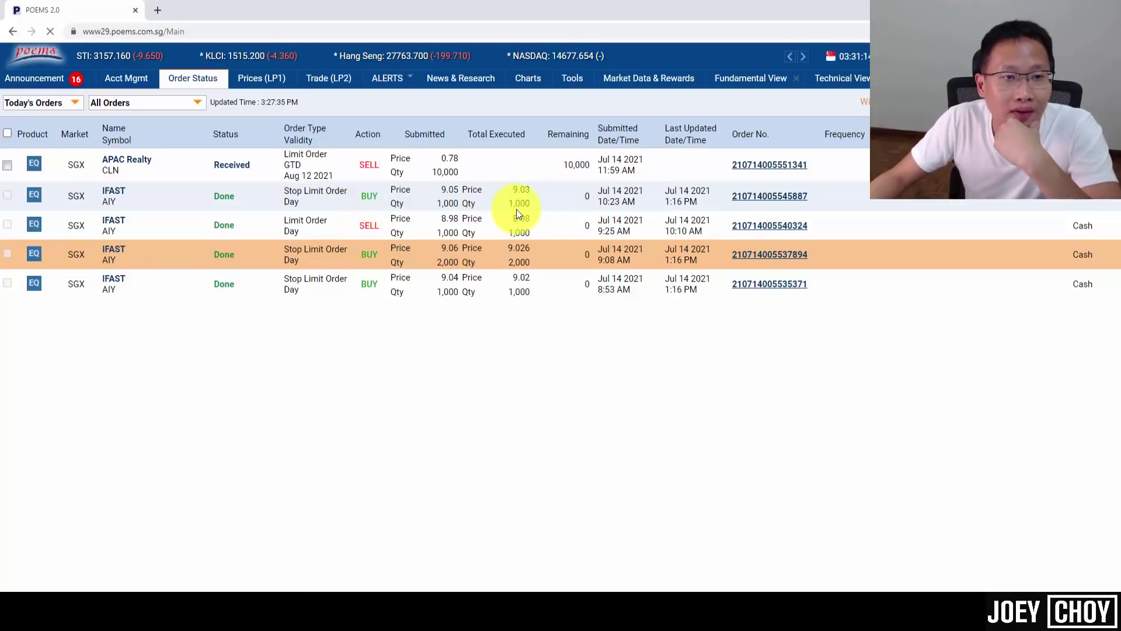
click(524, 198)
click(528, 255)
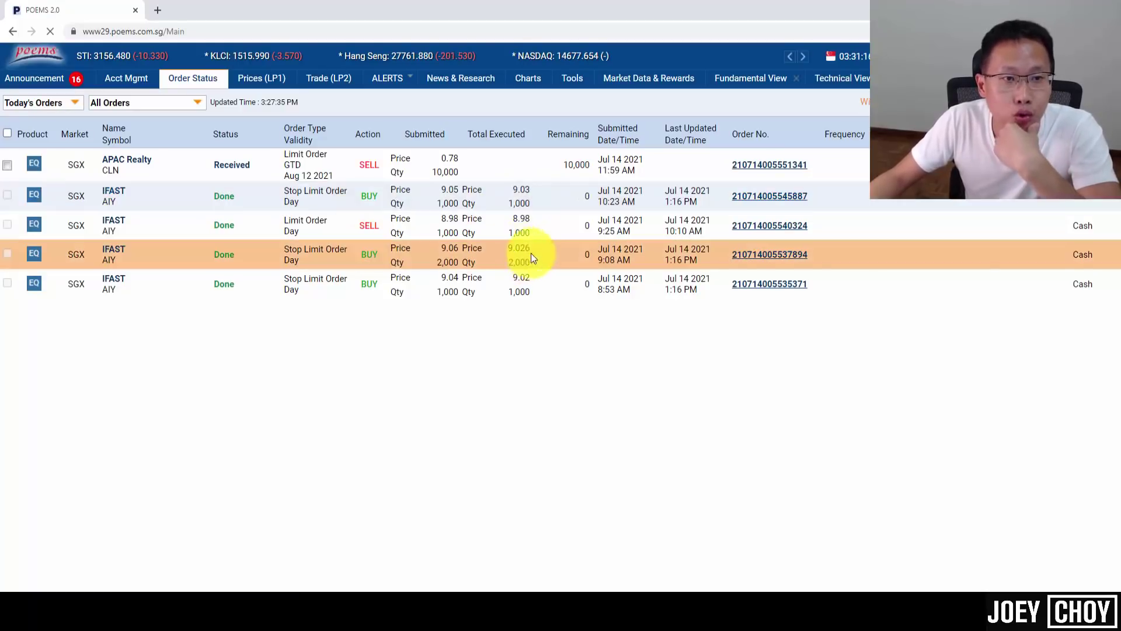
click(525, 289)
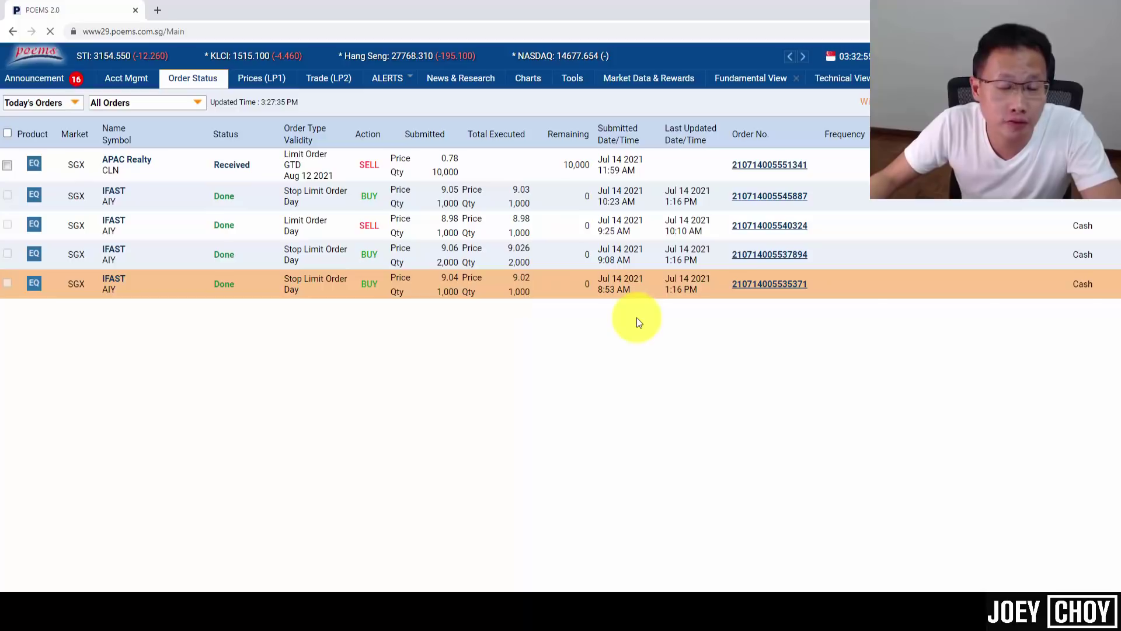
- Open IFAST's market depth from its earliest buy order, examine the bid and ask queues, and close it
right_click(445, 280)
click(509, 402)
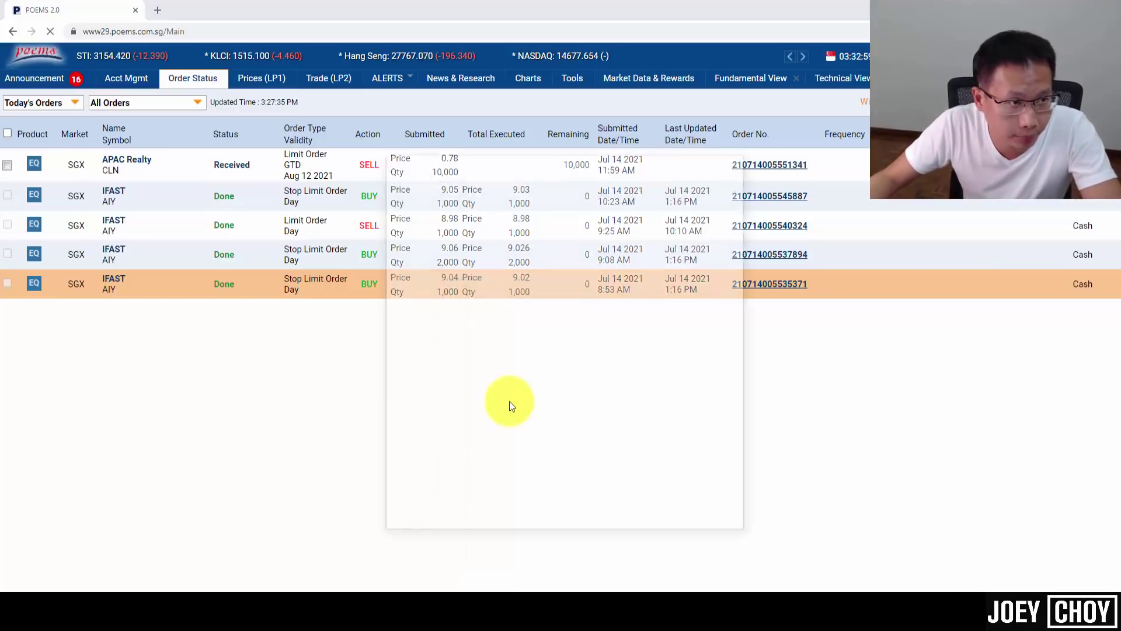
drag(629, 165, 610, 187)
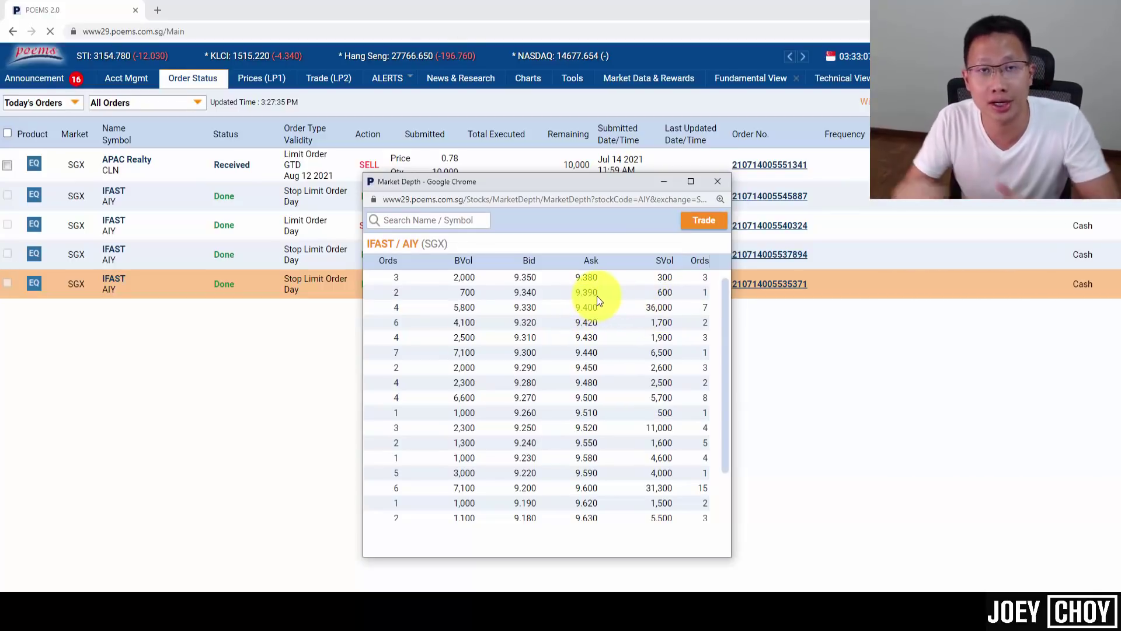
click(716, 184)
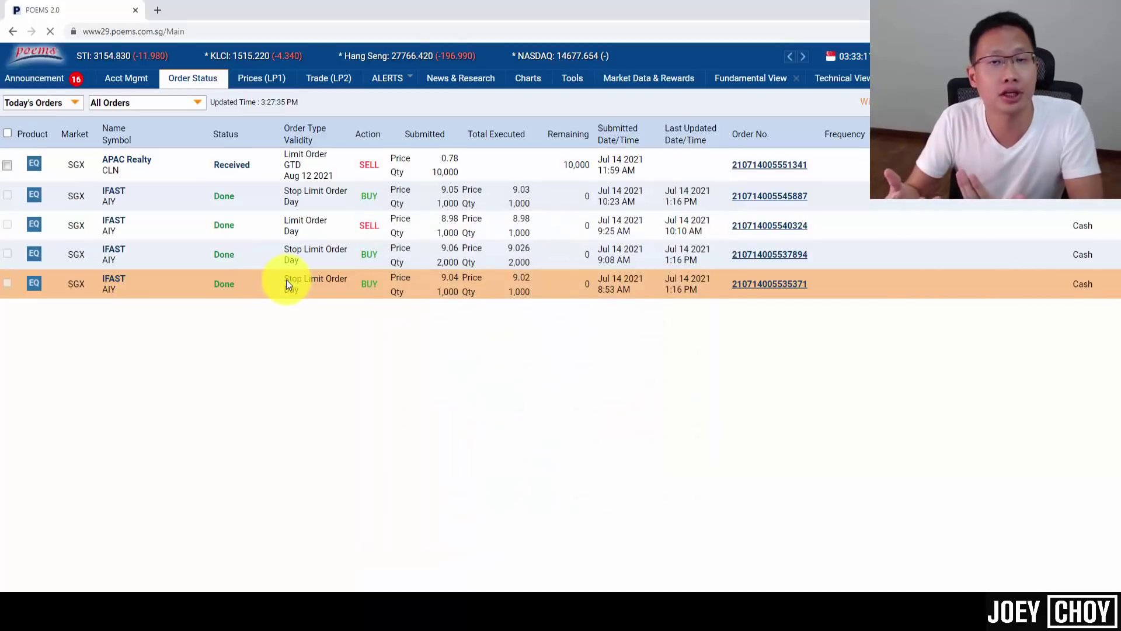
- Prepare an IFAST sell limit order for 2,000 shares at a limit price of 9.39
right_click(287, 282)
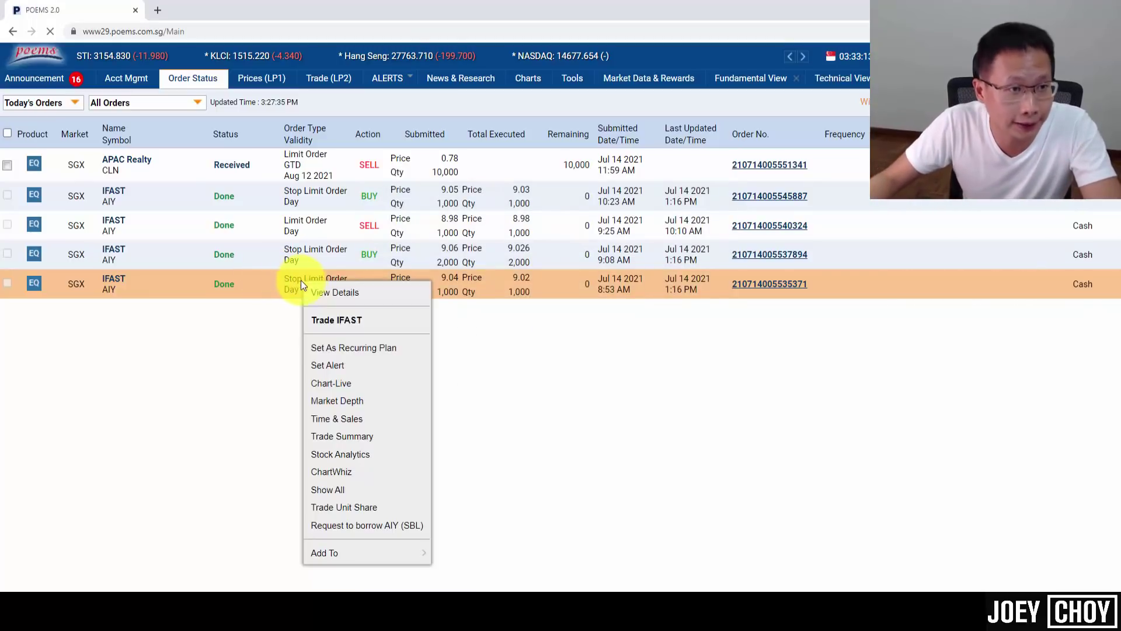
click(352, 327)
click(683, 255)
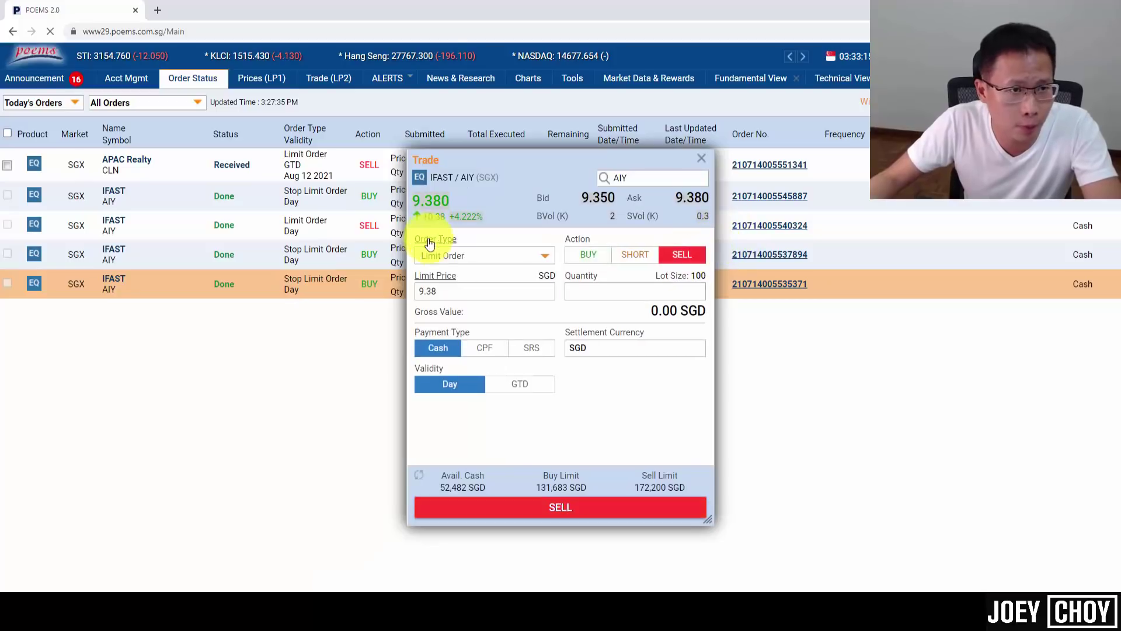
click(607, 294)
text(2000)
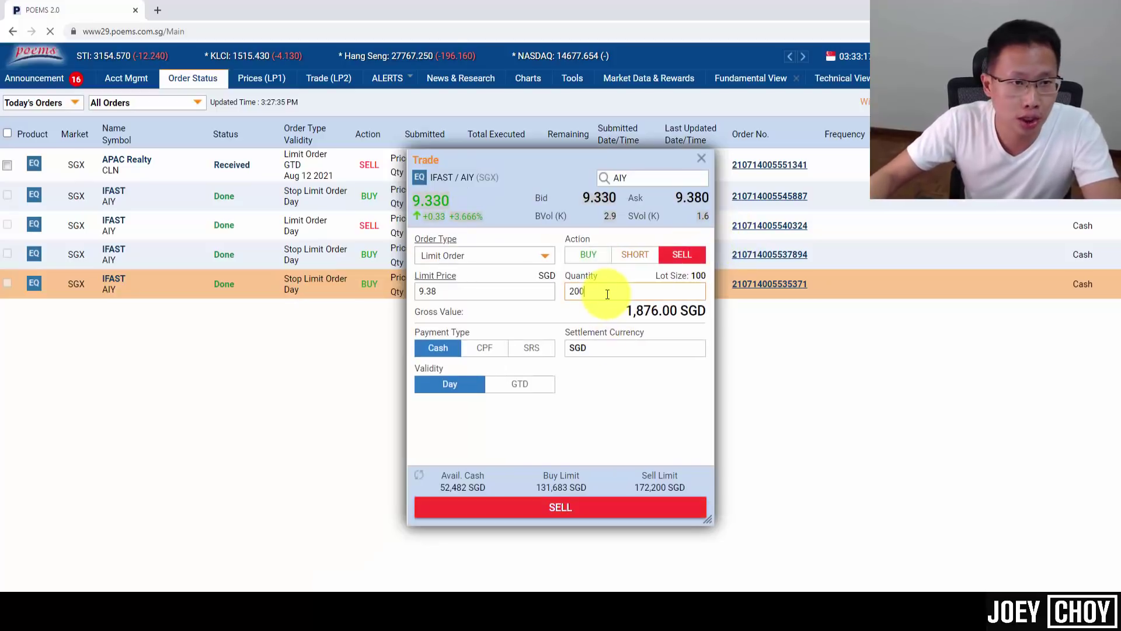
key(BackSpace)
text(9)
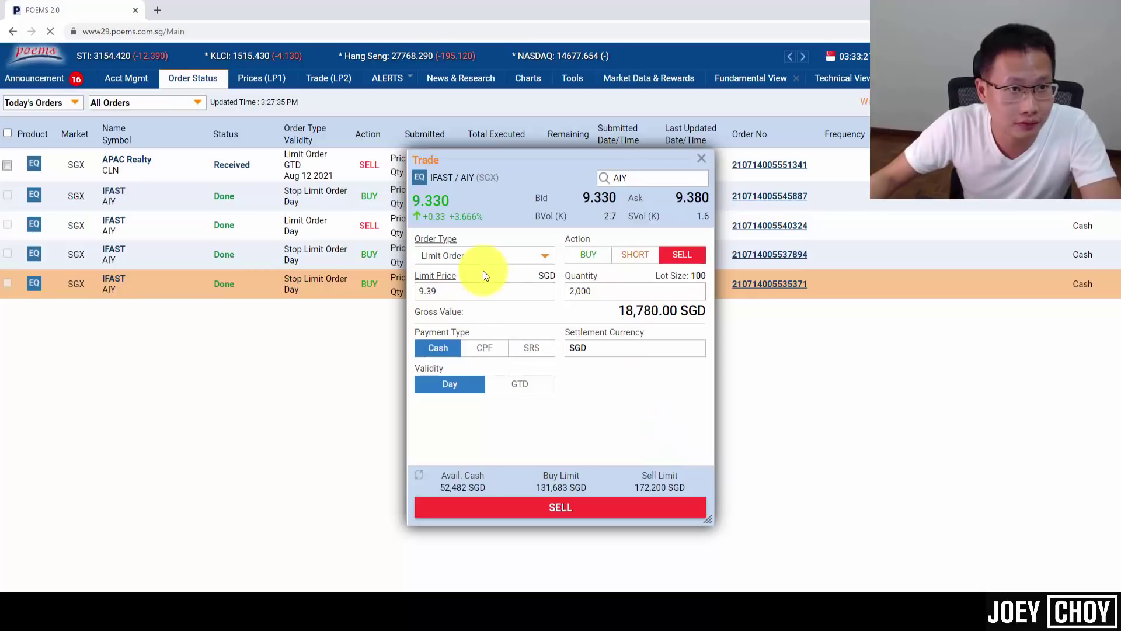
- Preview and submit the IFAST sell limit order, and check its submitted price and quantity in today's orders
click(583, 508)
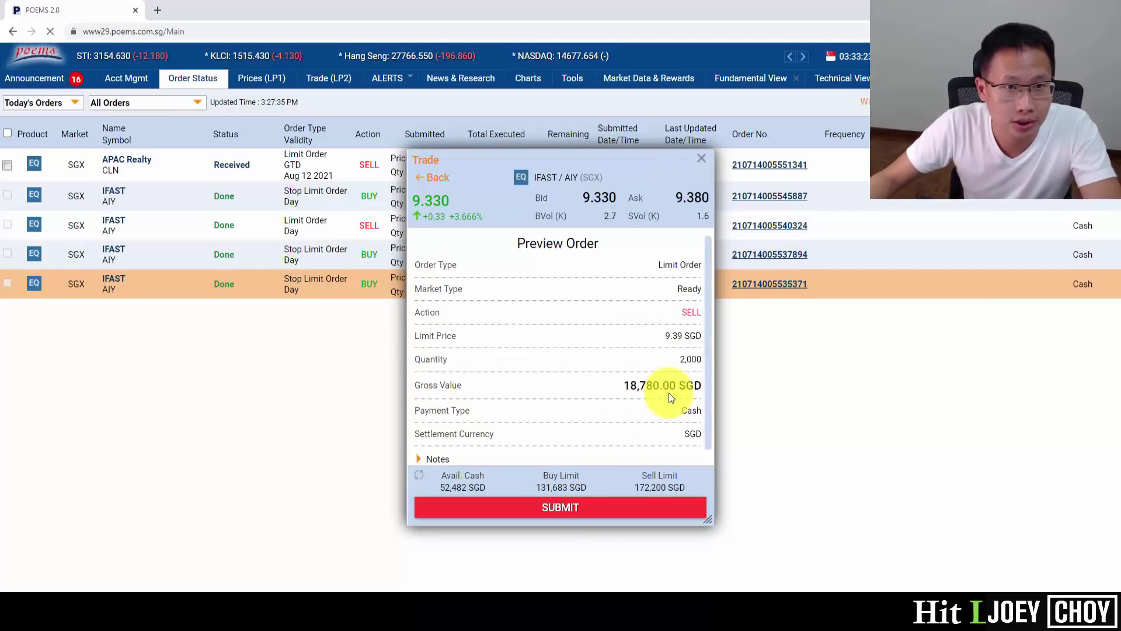
click(628, 506)
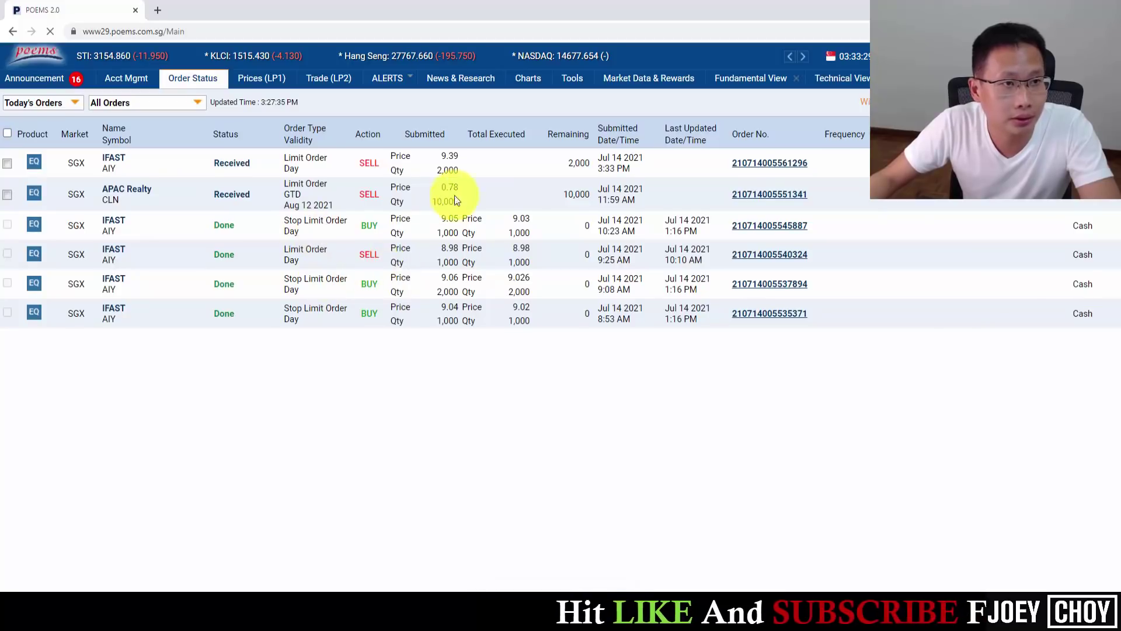
click(457, 162)
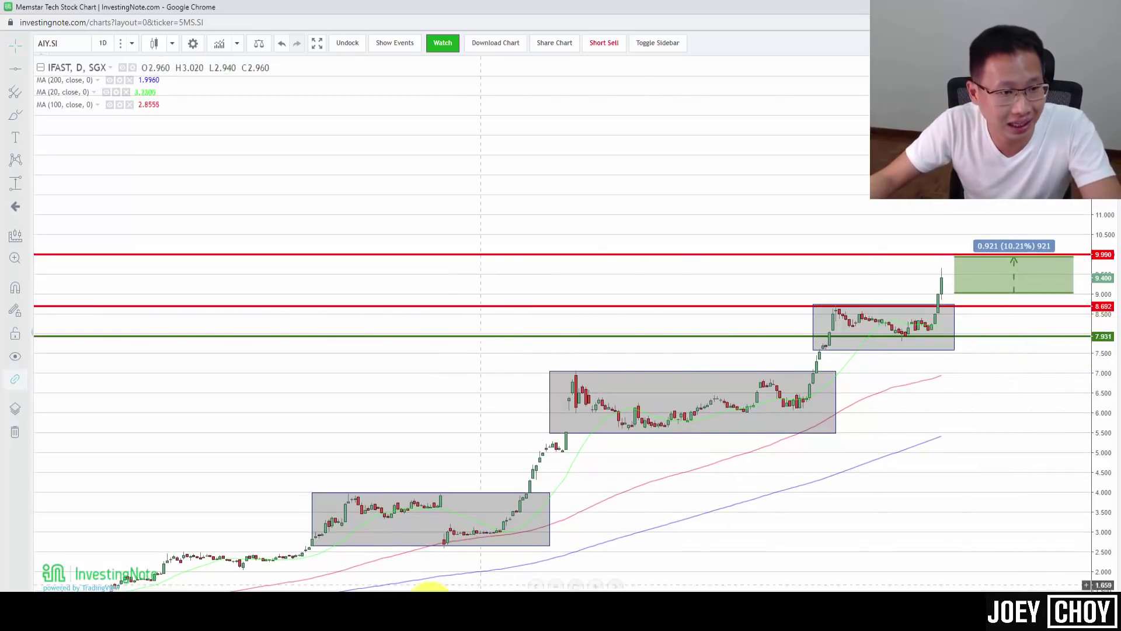
- Examine IFAST's newest candle on the chart and check the current date and time in the system calendar
key(alt+Tab)
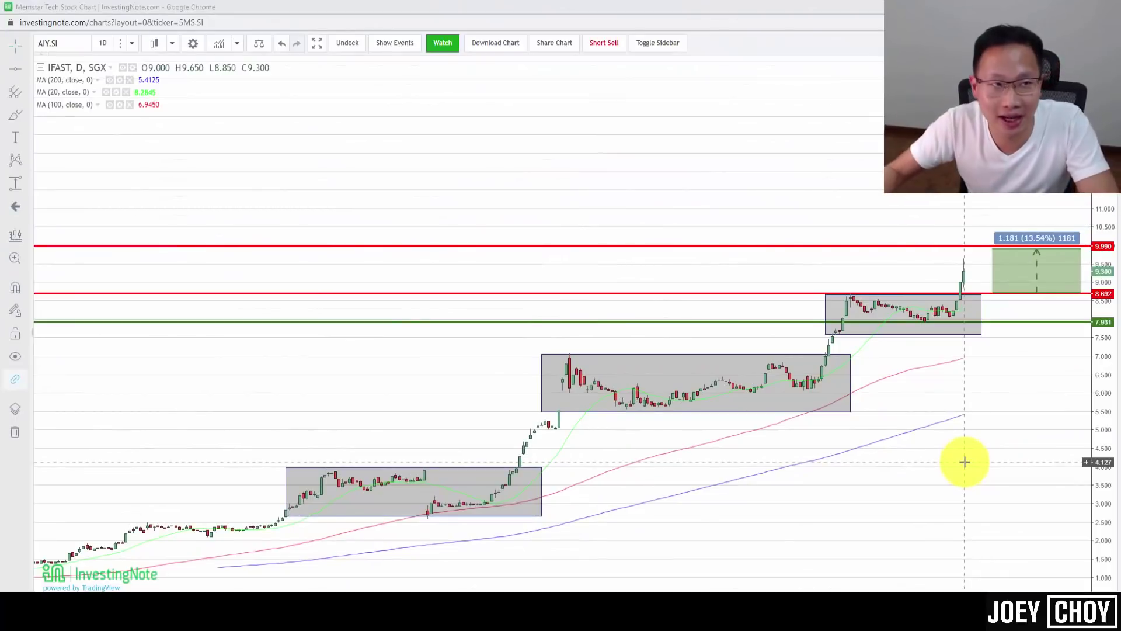
scroll(981, 415, up, 1)
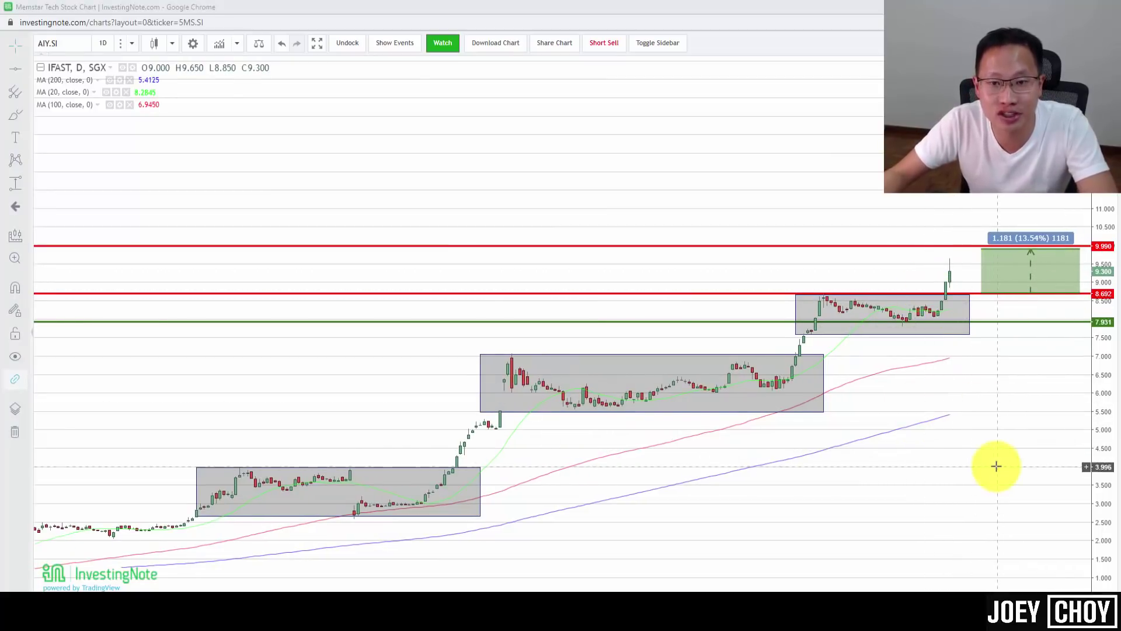
click(1083, 617)
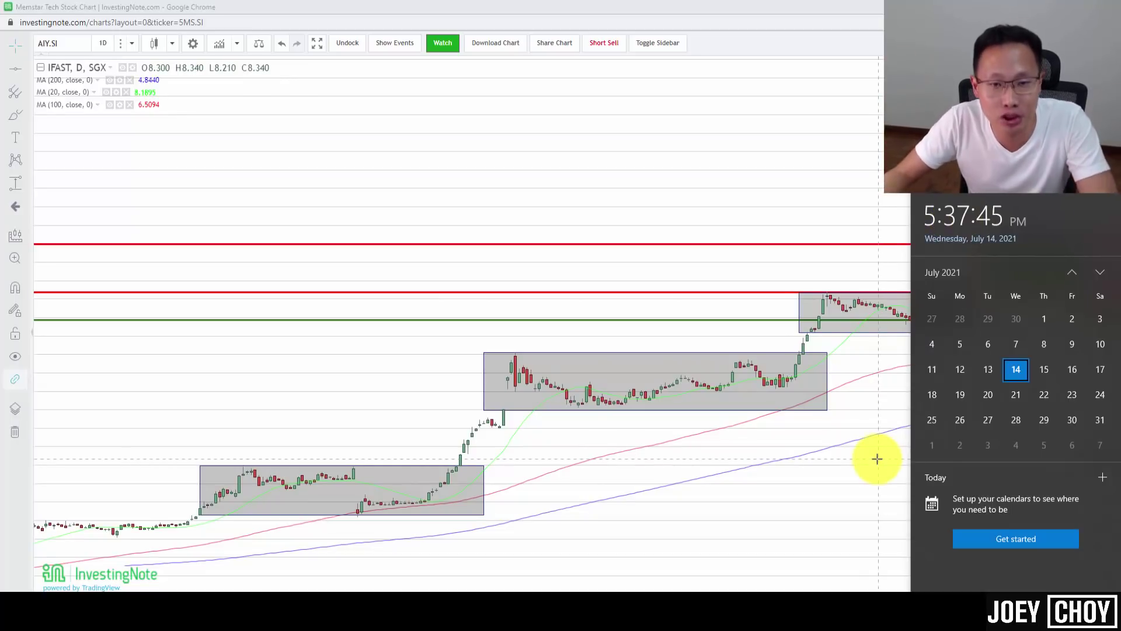
click(826, 501)
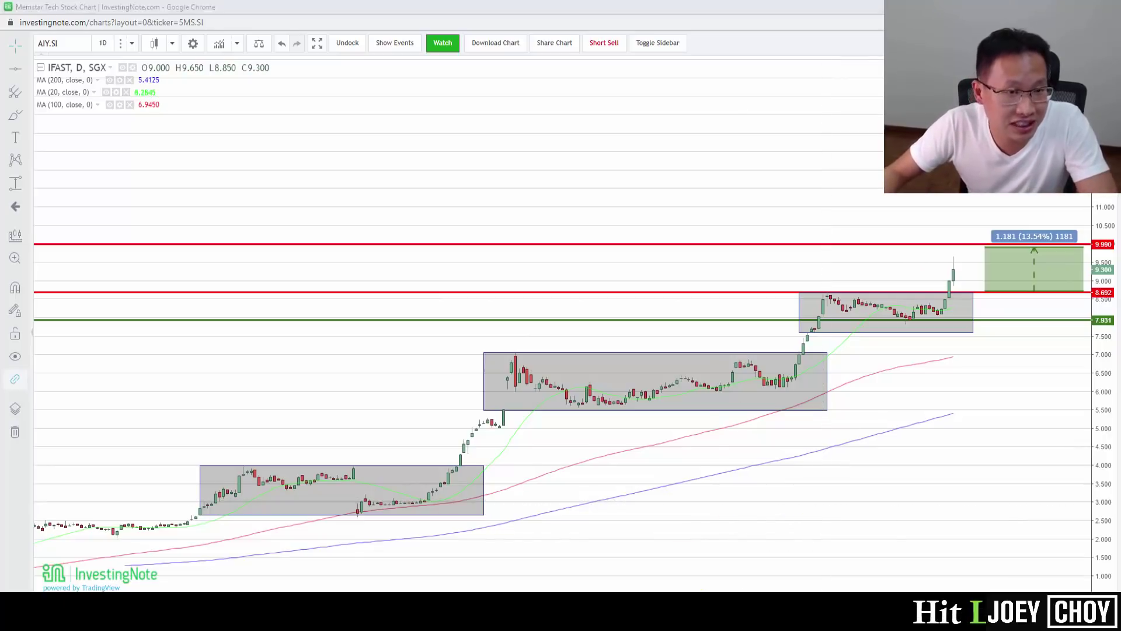
- Switch to POEMS, check IFAST's last price, and review the status of the 9.39 sell order in today's orders
key(alt+Tab)
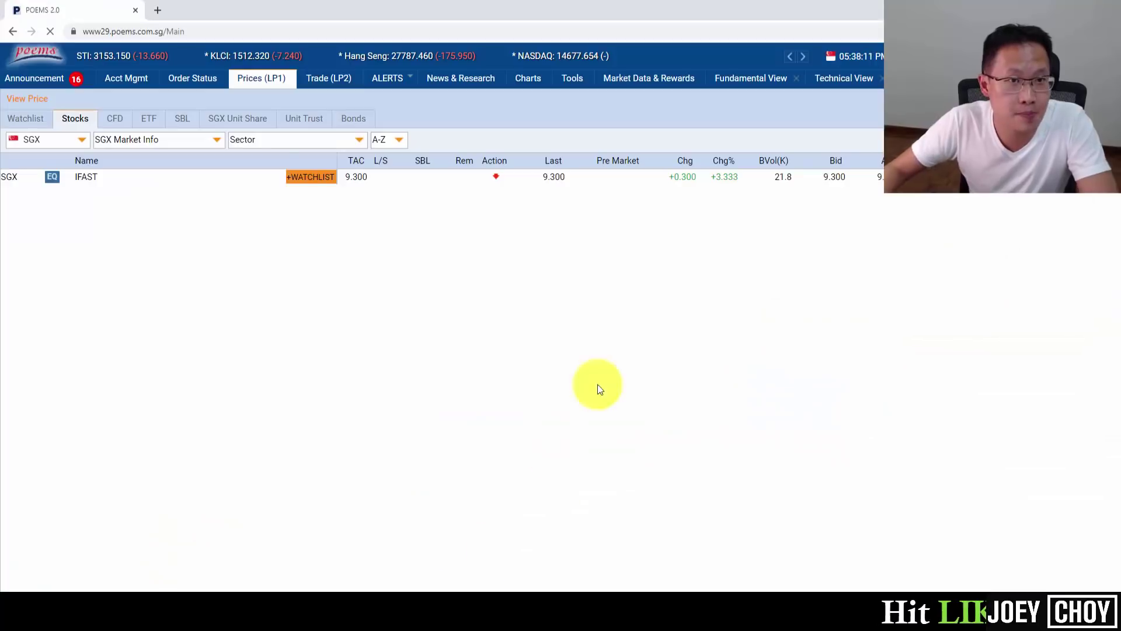
click(552, 180)
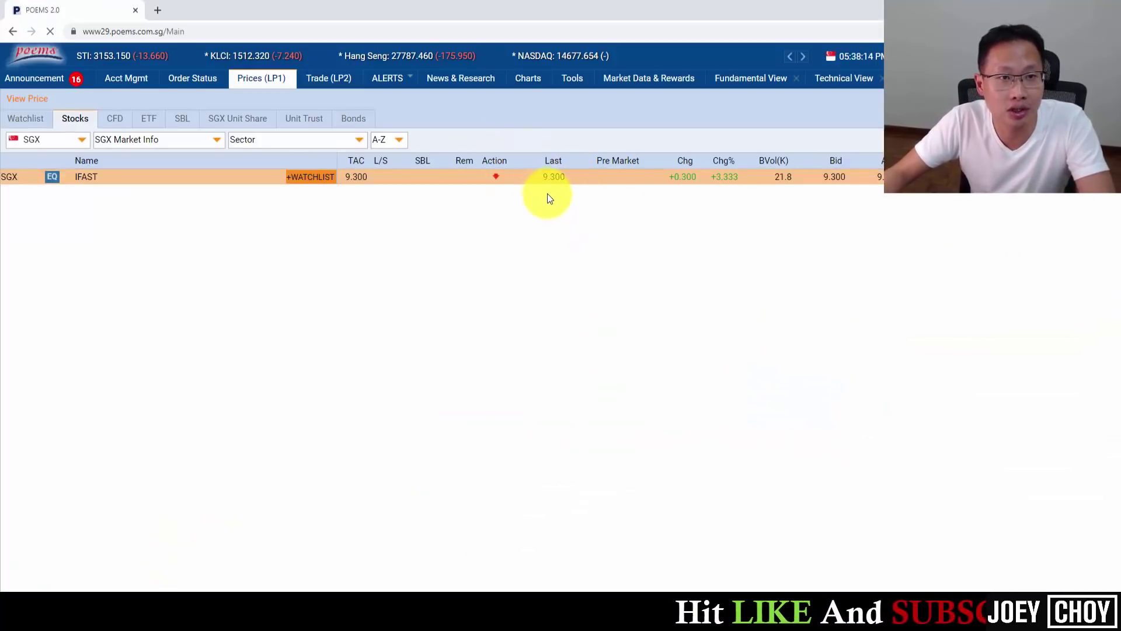
click(198, 82)
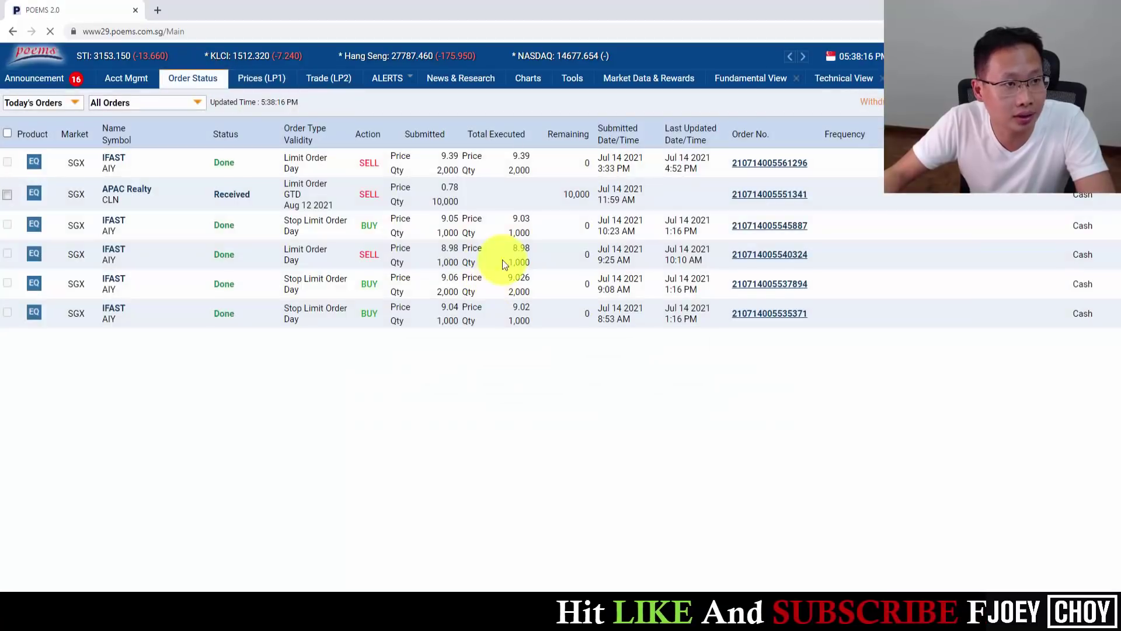
click(455, 156)
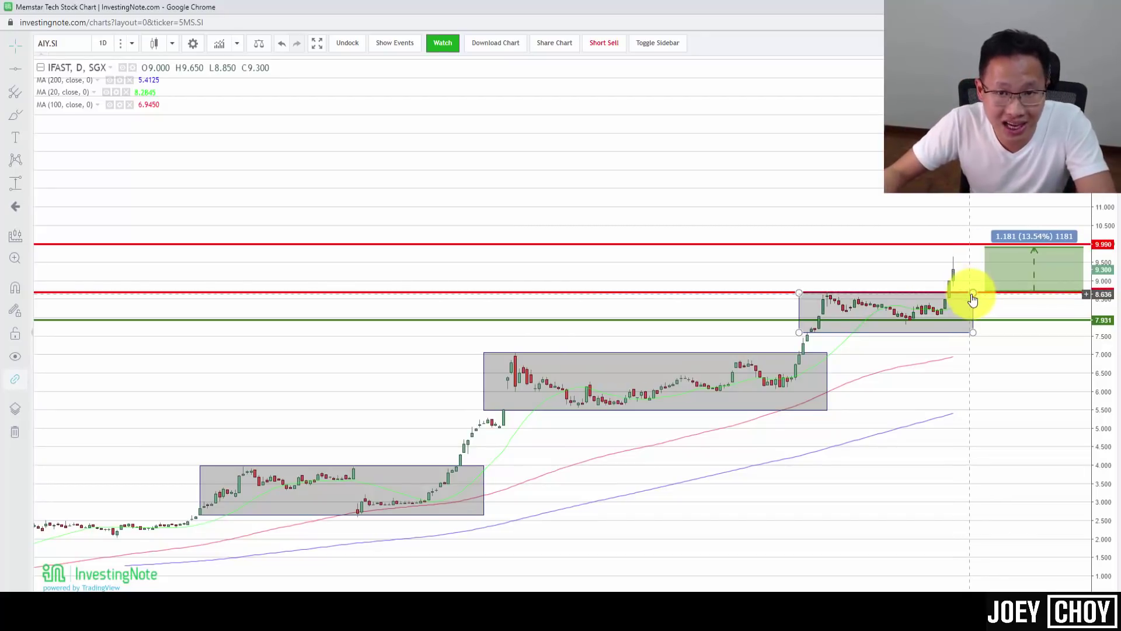
- On the IFAST chart, lower the red line along the newest consolidation box's upper edge to about 8.659 and recolour it dark green
click(980, 298)
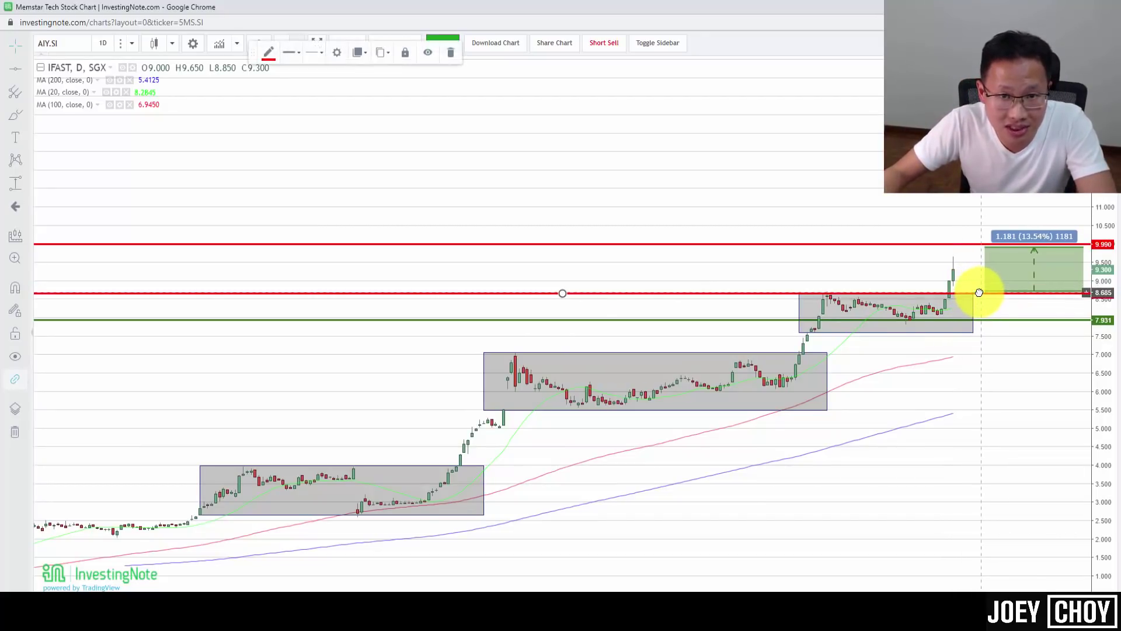
click(268, 52)
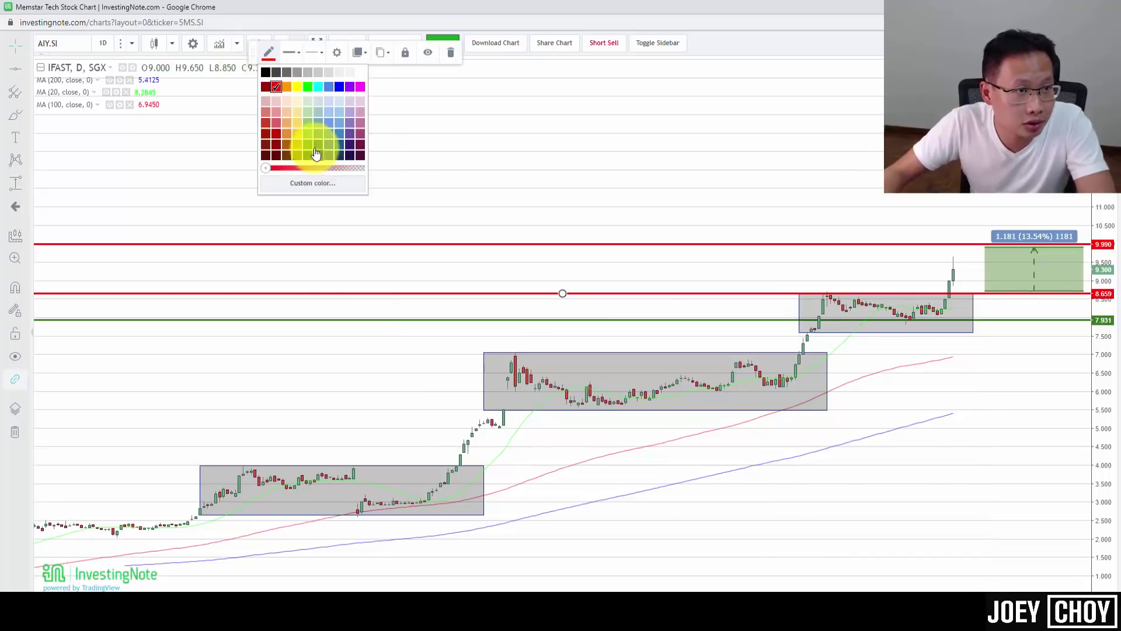
click(316, 146)
- Shift the newest consolidation box slightly down so that it spans about 7.522 to 8.595
scroll(1034, 350, down, 2)
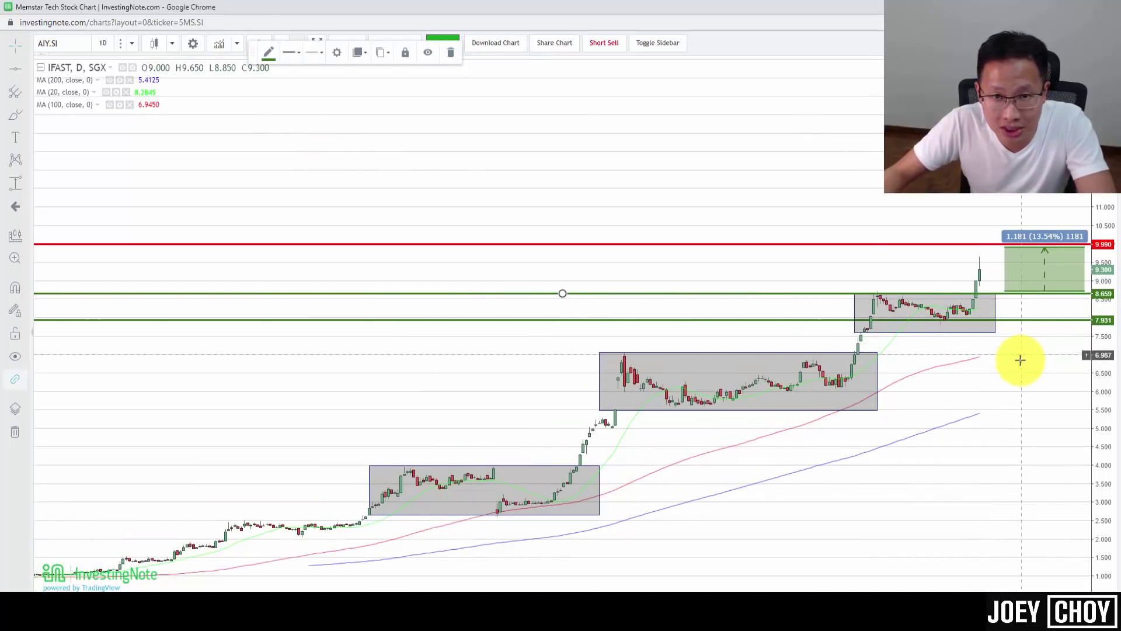
click(971, 334)
drag(972, 340, 971, 330)
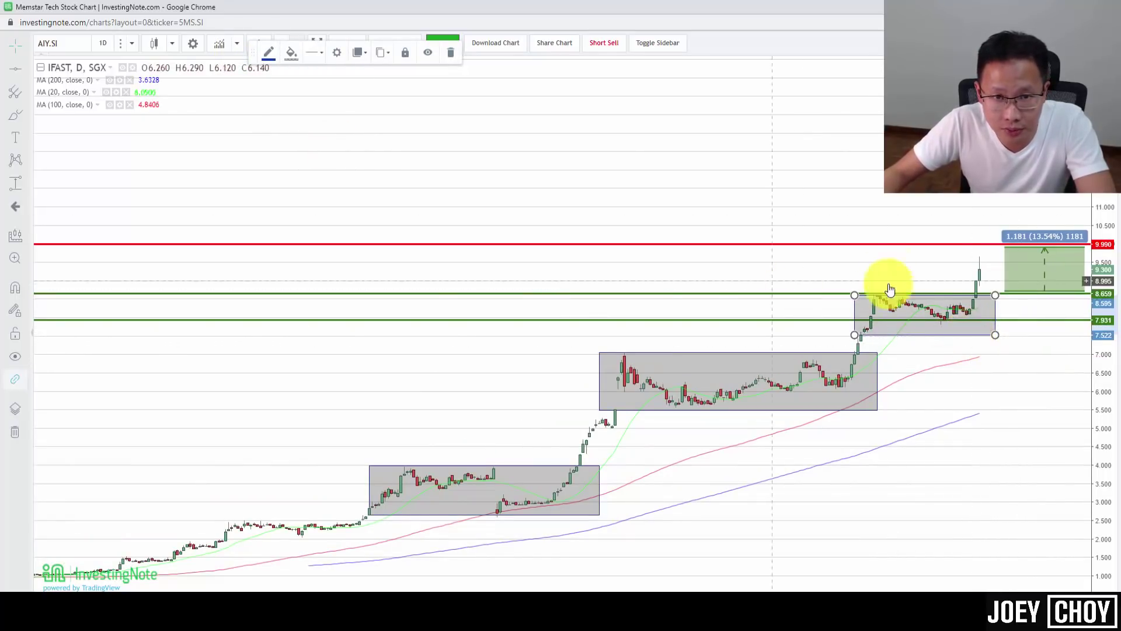
click(1033, 451)
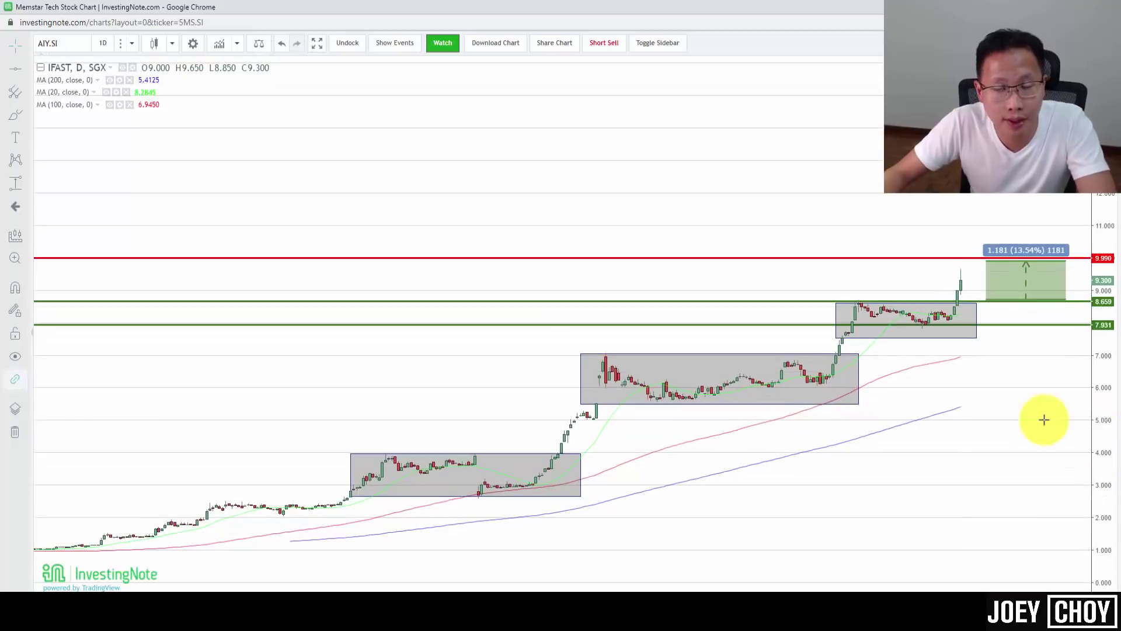
- Add a horizontal line at about 9.008, between the 8.659 line and the upside target
drag(1100, 454, 1044, 370)
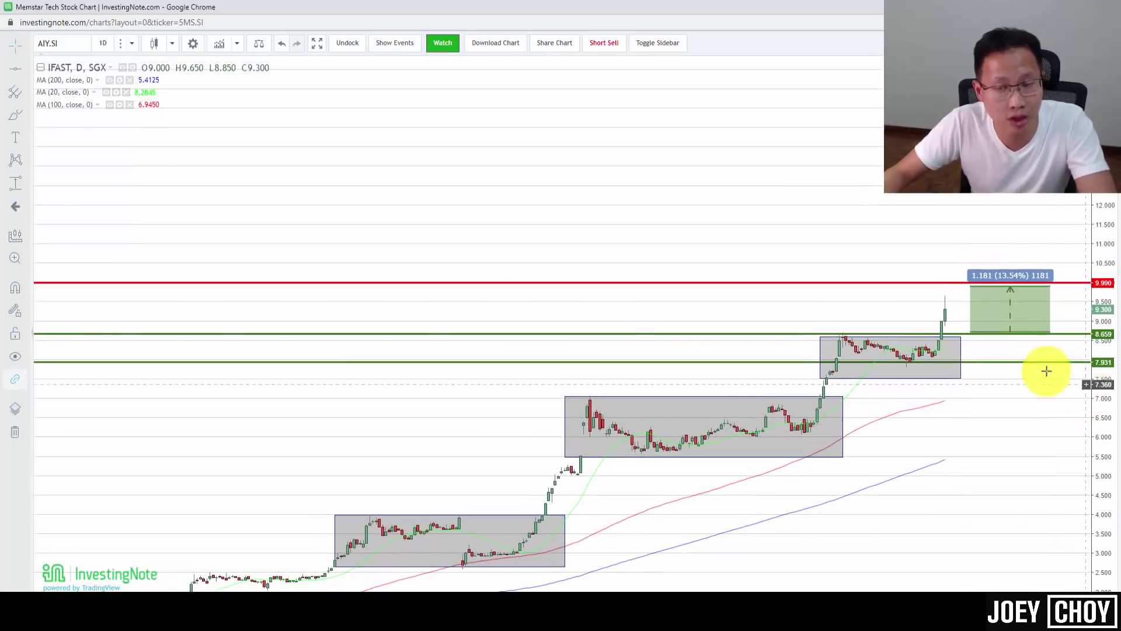
click(15, 69)
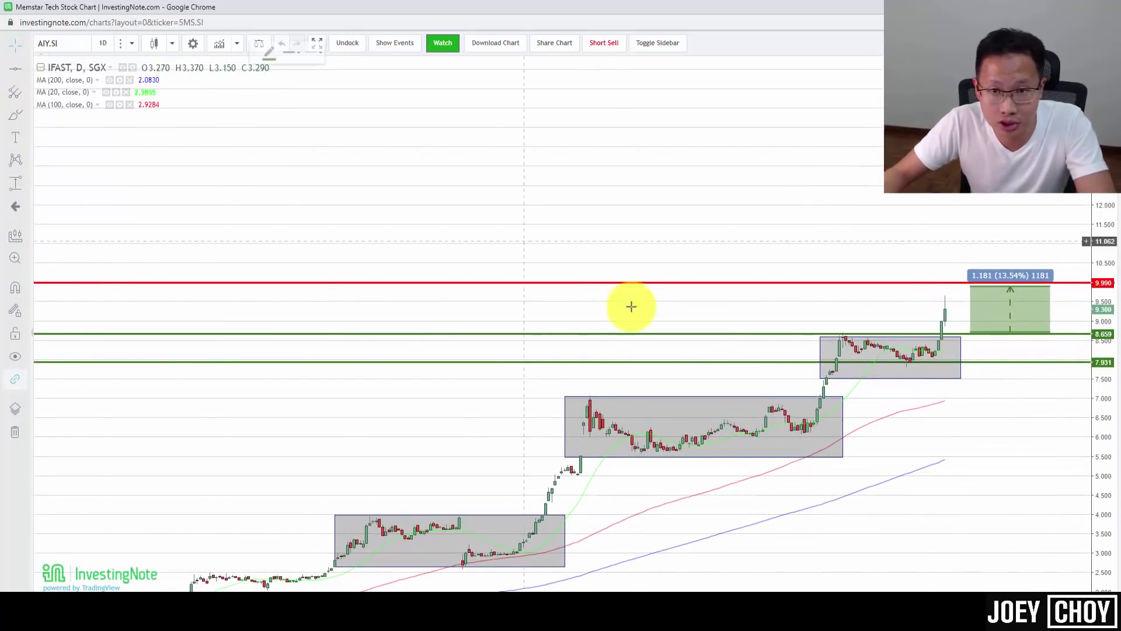
click(603, 320)
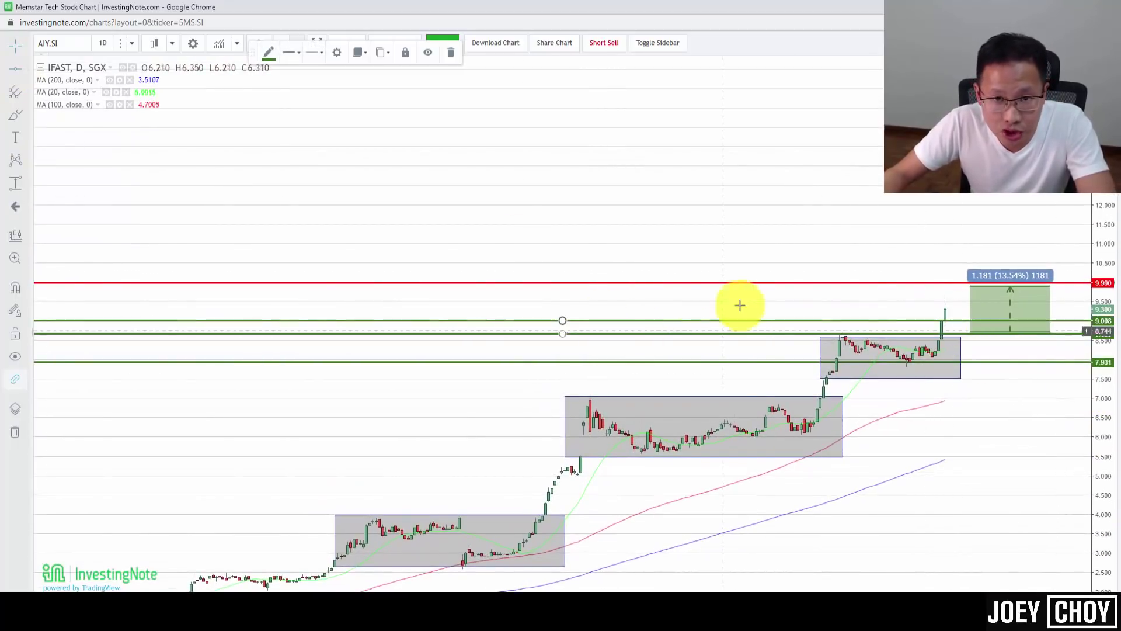
- Raise the lower end of the upside price range measurement to about 9.071, just above the new green line
click(963, 328)
drag(963, 327, 965, 318)
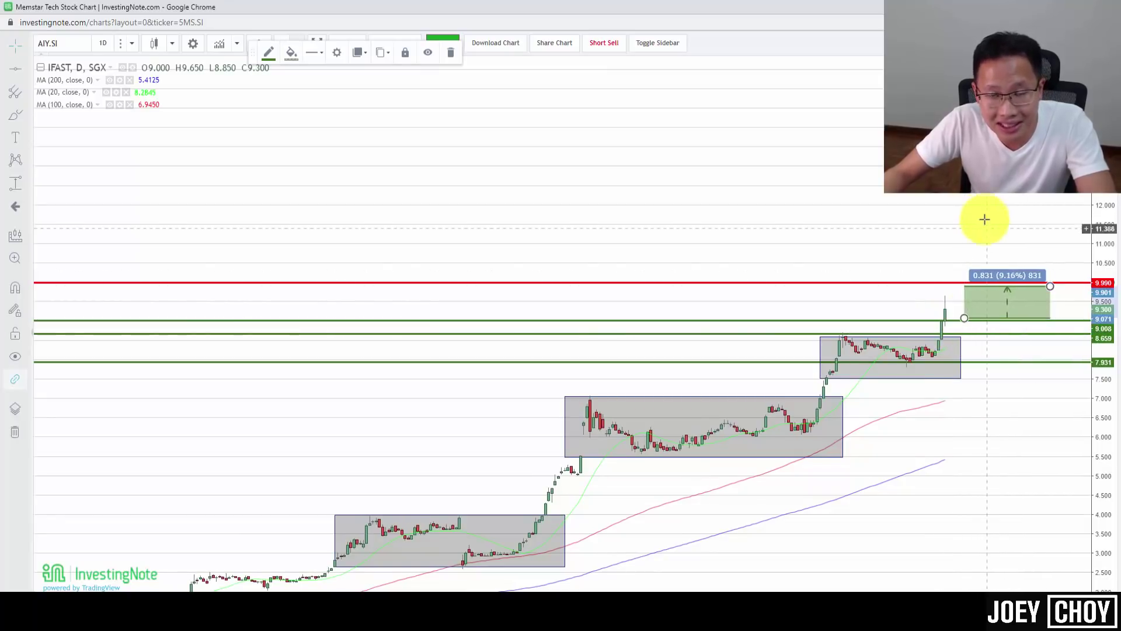
drag(983, 218, 1016, 224)
- Examine IFAST's uptrend and newest candles in relation to the green support lines and the red 9.990 target
drag(1102, 336, 1102, 281)
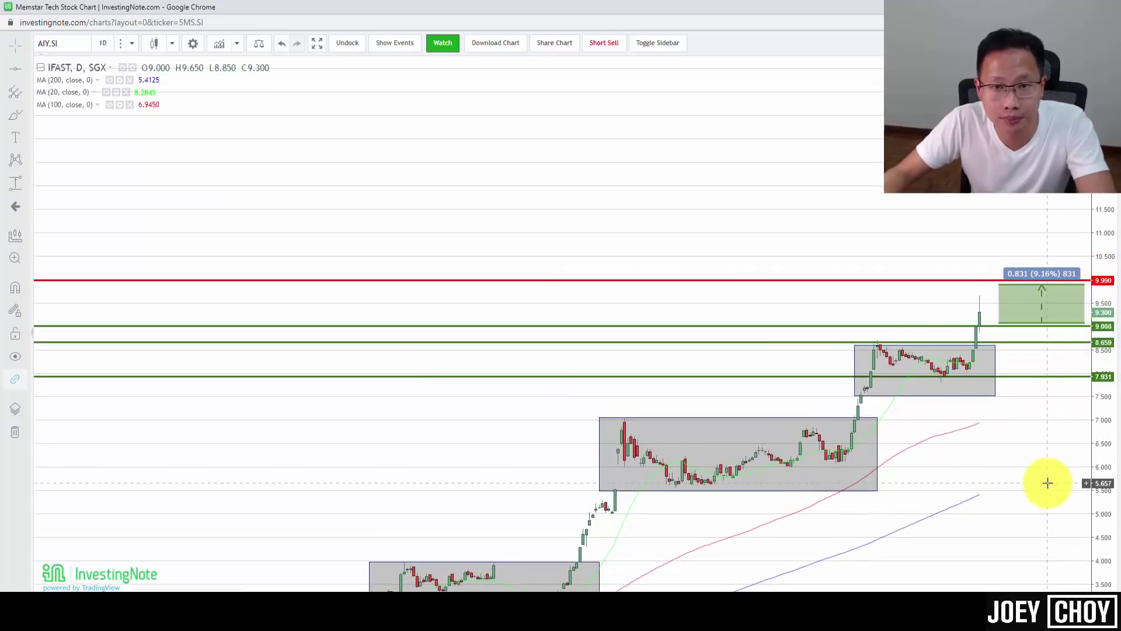
scroll(1006, 496, up, 3)
drag(1006, 496, 1016, 435)
scroll(1015, 435, down, 1)
drag(1101, 346, 1095, 479)
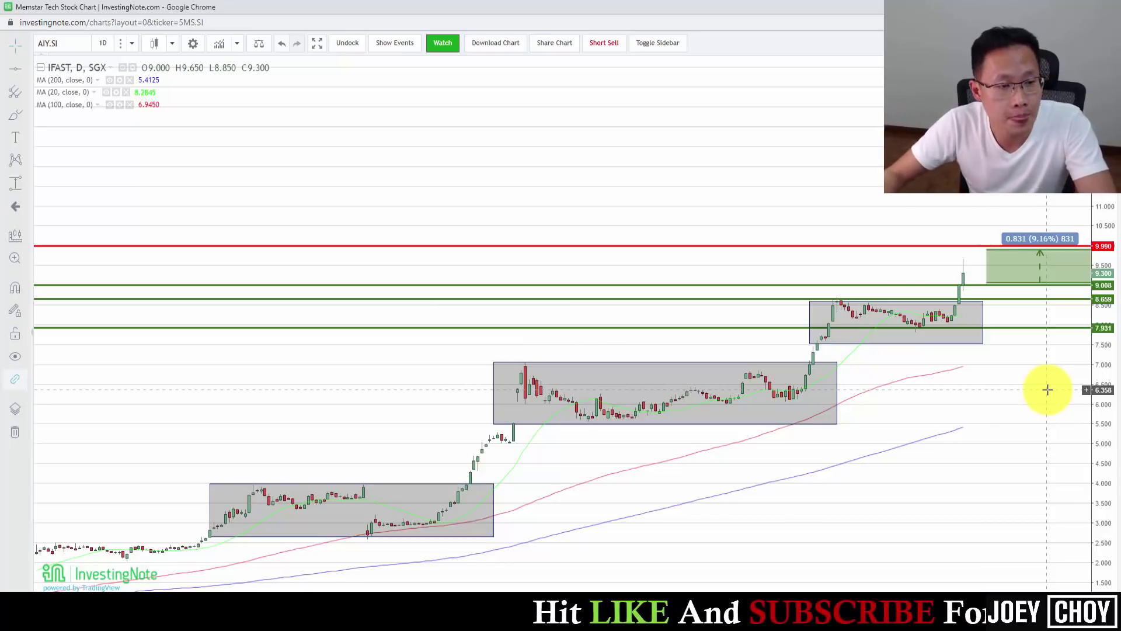
click(447, 607)
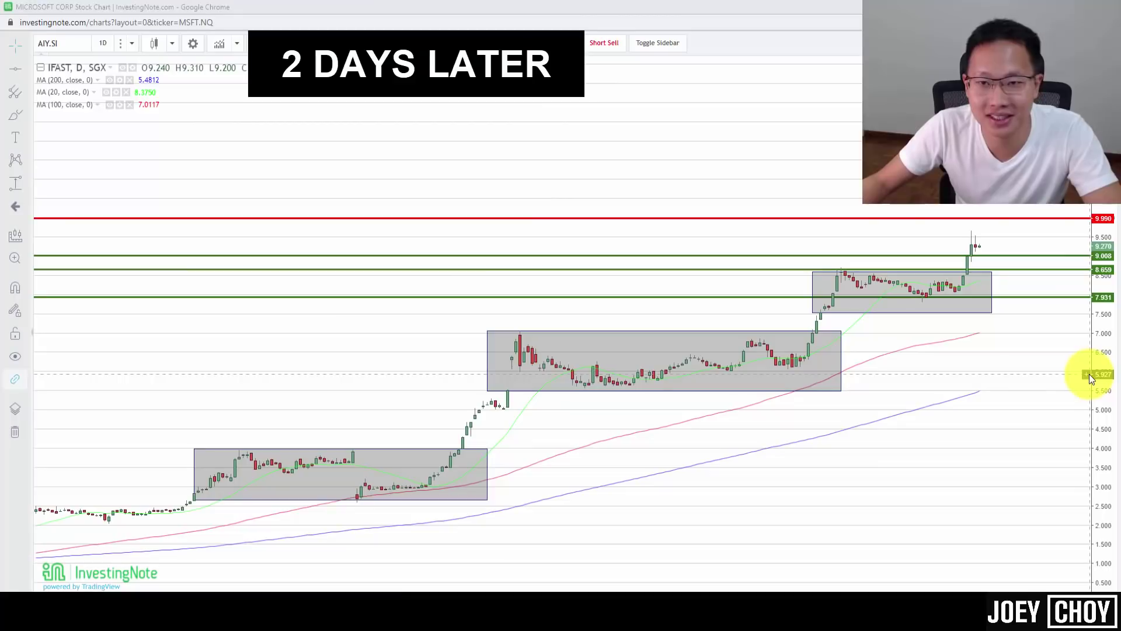
drag(1031, 440, 1028, 461)
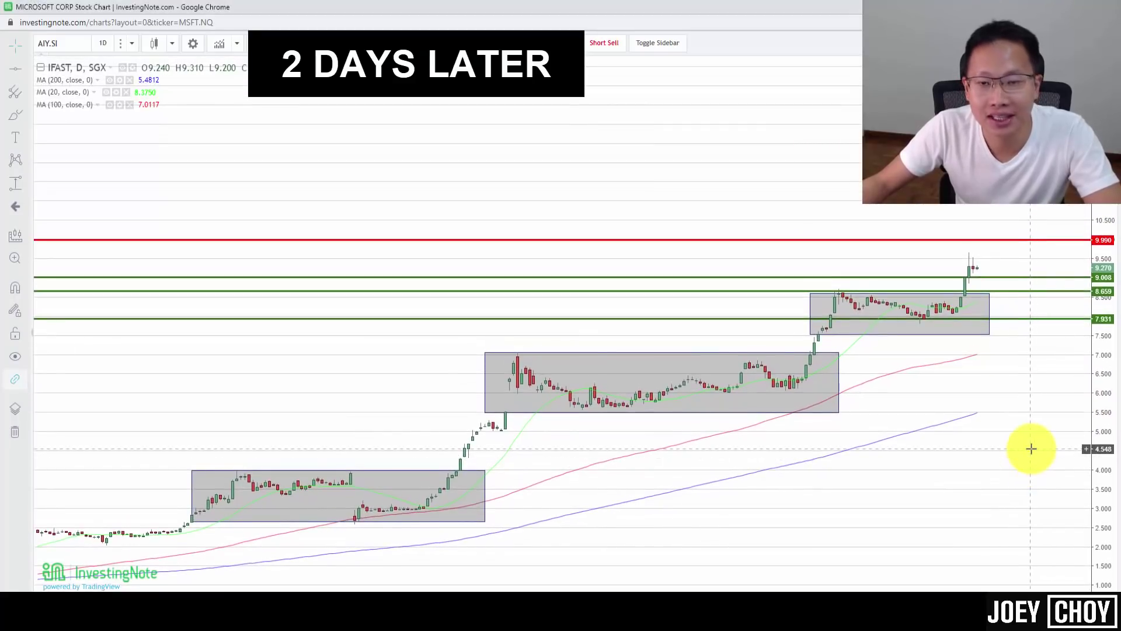
drag(1096, 465, 1101, 420)
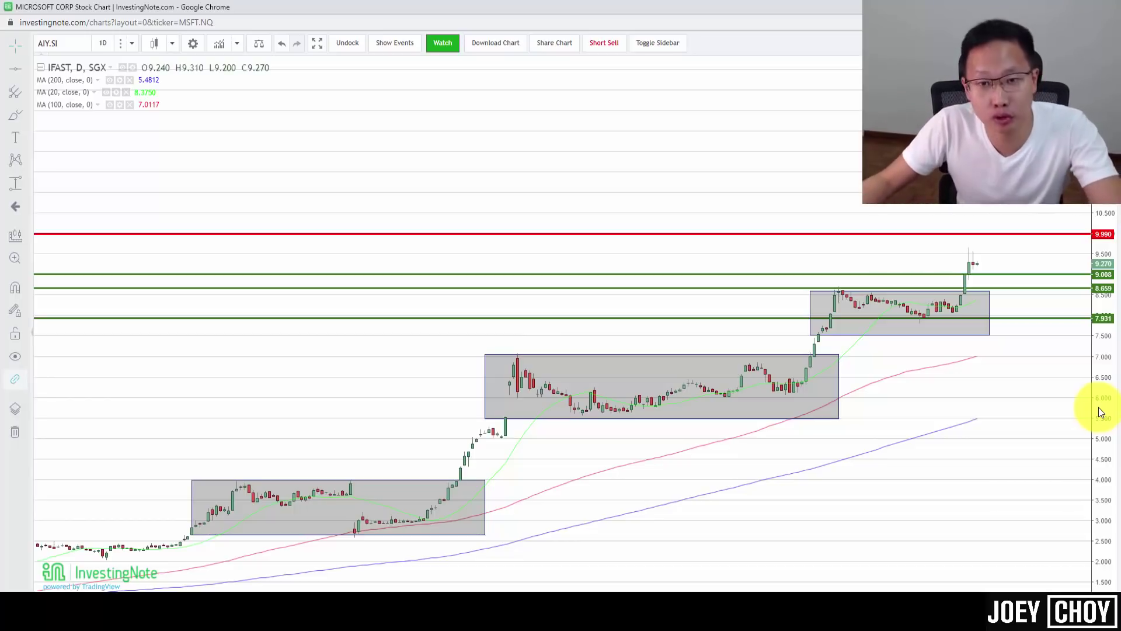
- Draw a price range measurement beside IFAST's newest candles, from about 9.061 just above the 9.008 line to about 9.928 below the red target
drag(1046, 422, 1076, 419)
scroll(1102, 409, up, 5)
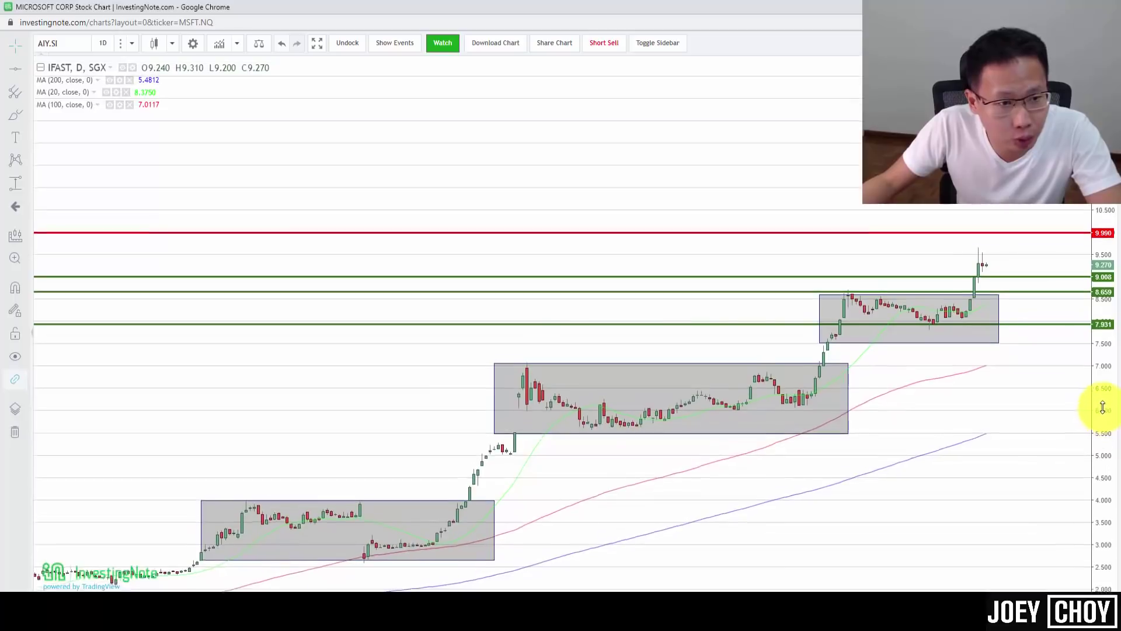
scroll(1028, 418, up, 3)
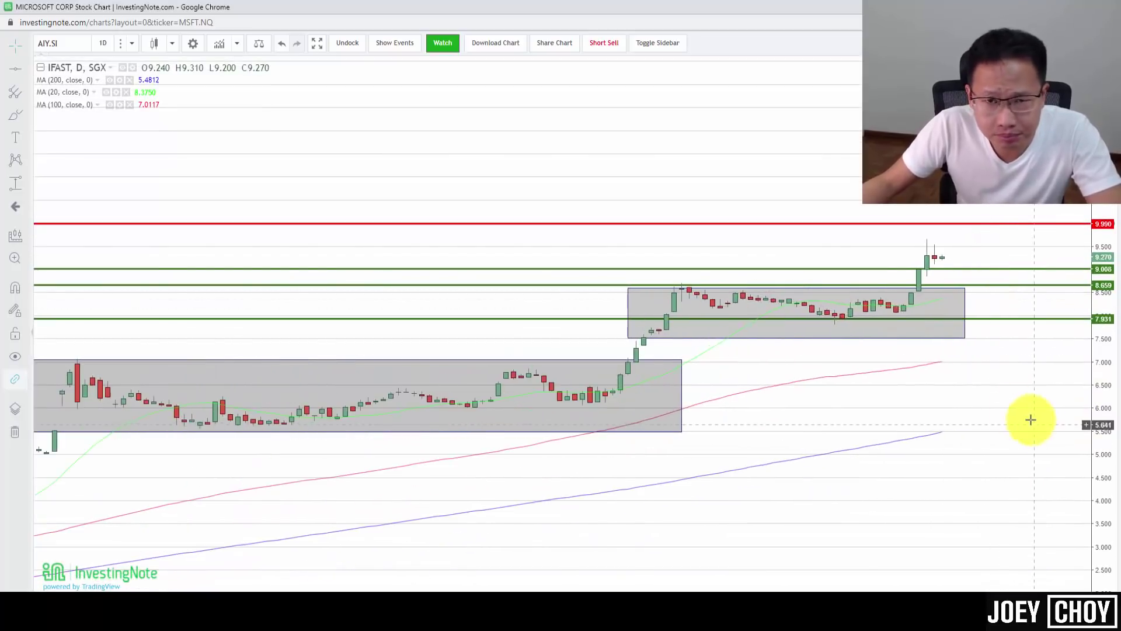
drag(1101, 453, 1010, 503)
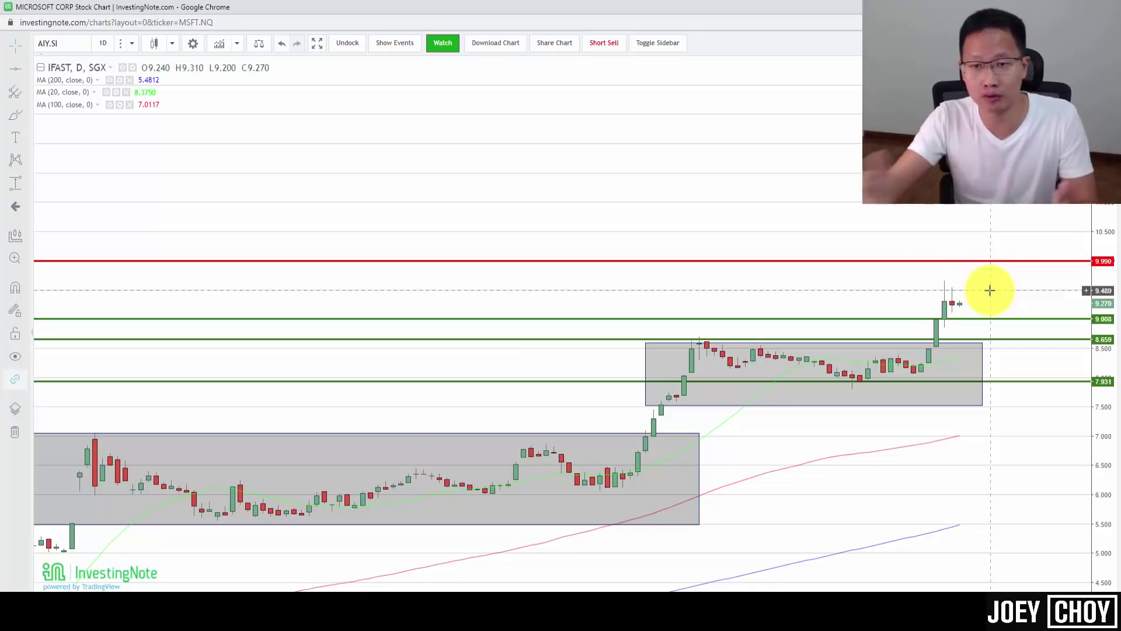
scroll(1007, 491, down, 3)
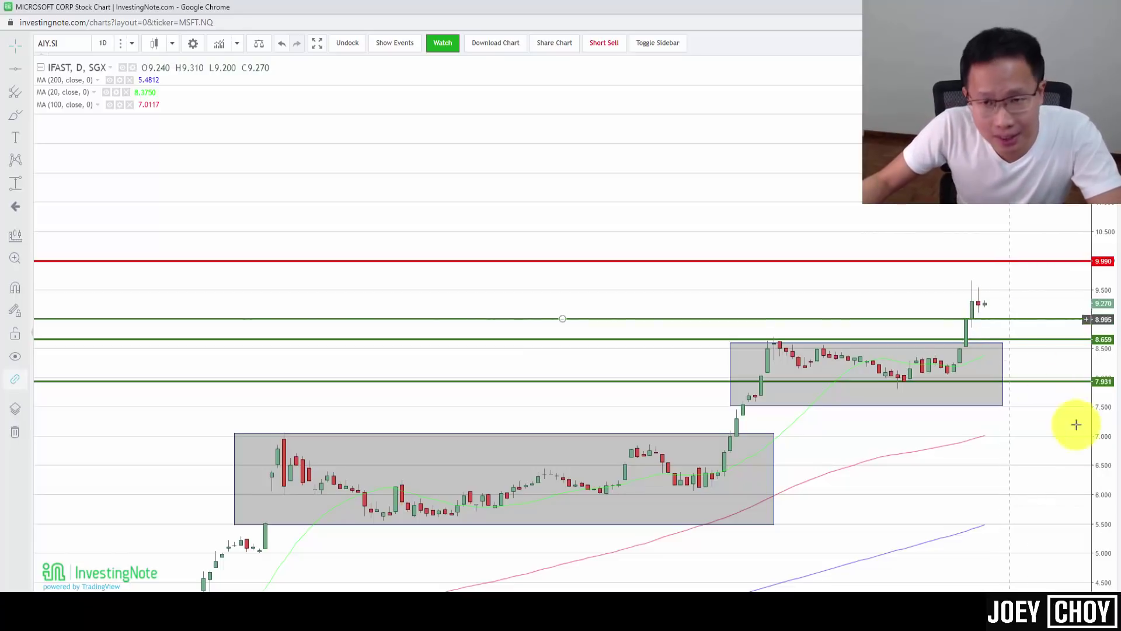
scroll(1092, 427, up, 3)
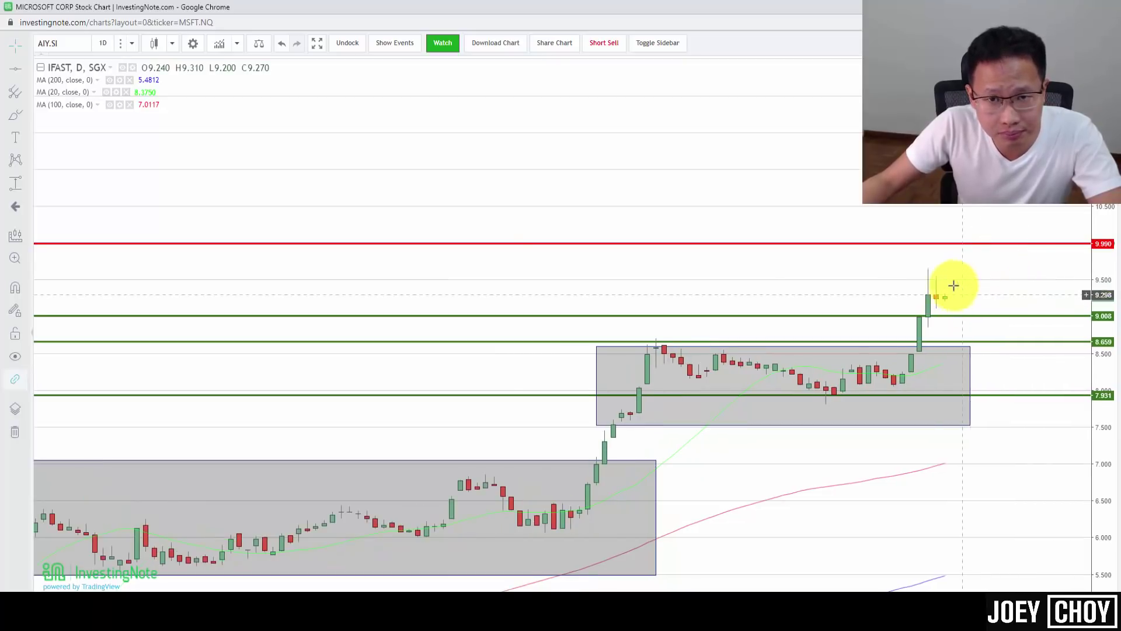
click(16, 184)
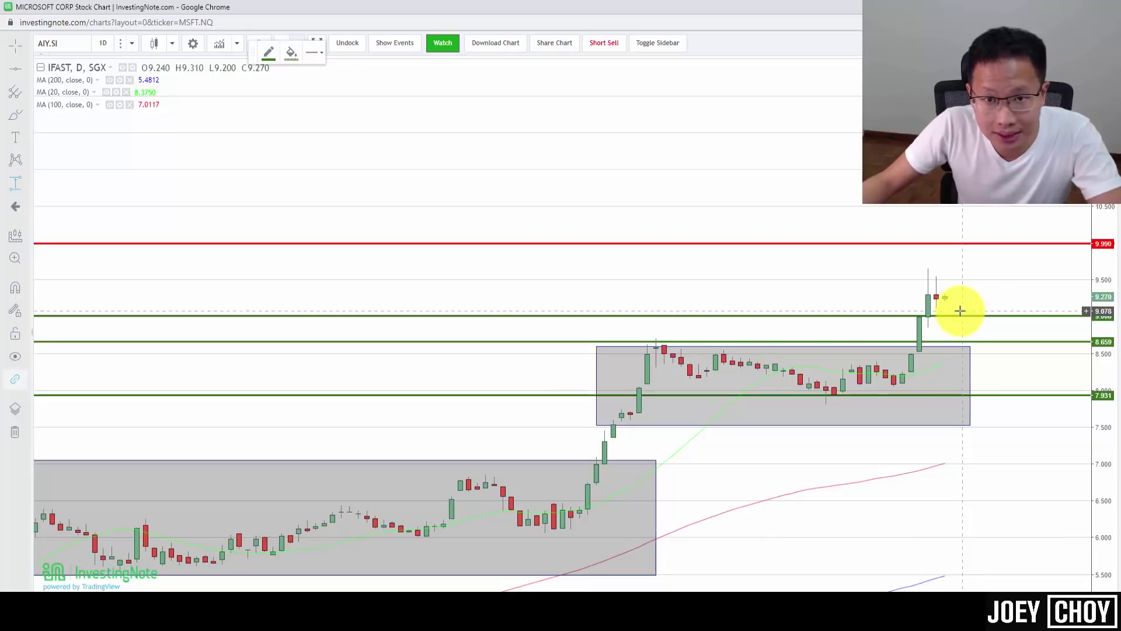
click(962, 312)
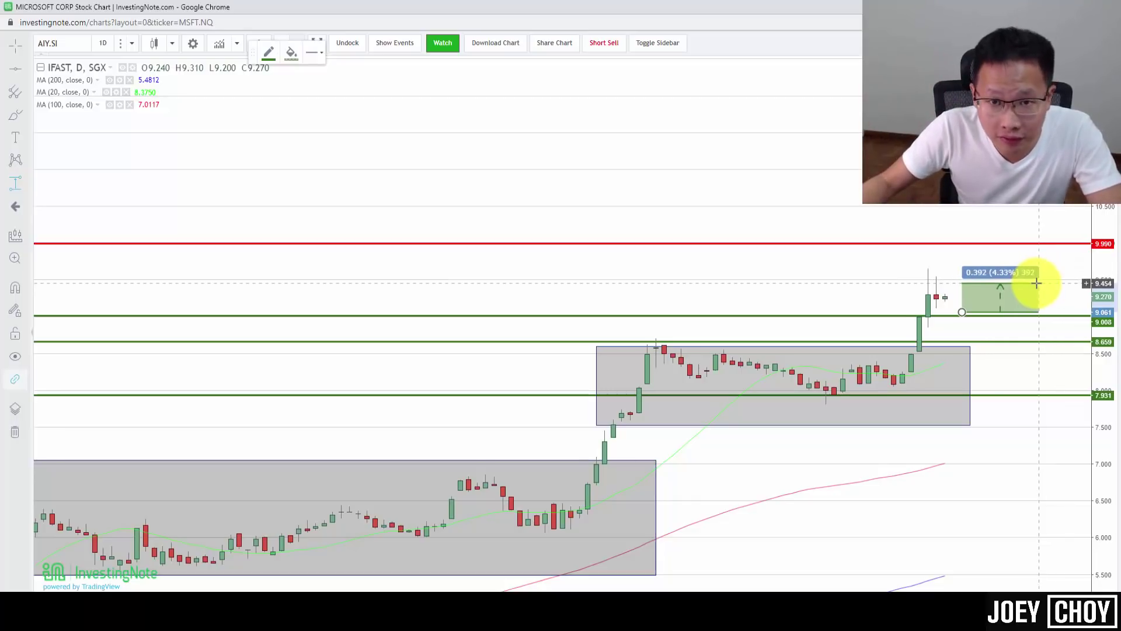
click(1045, 282)
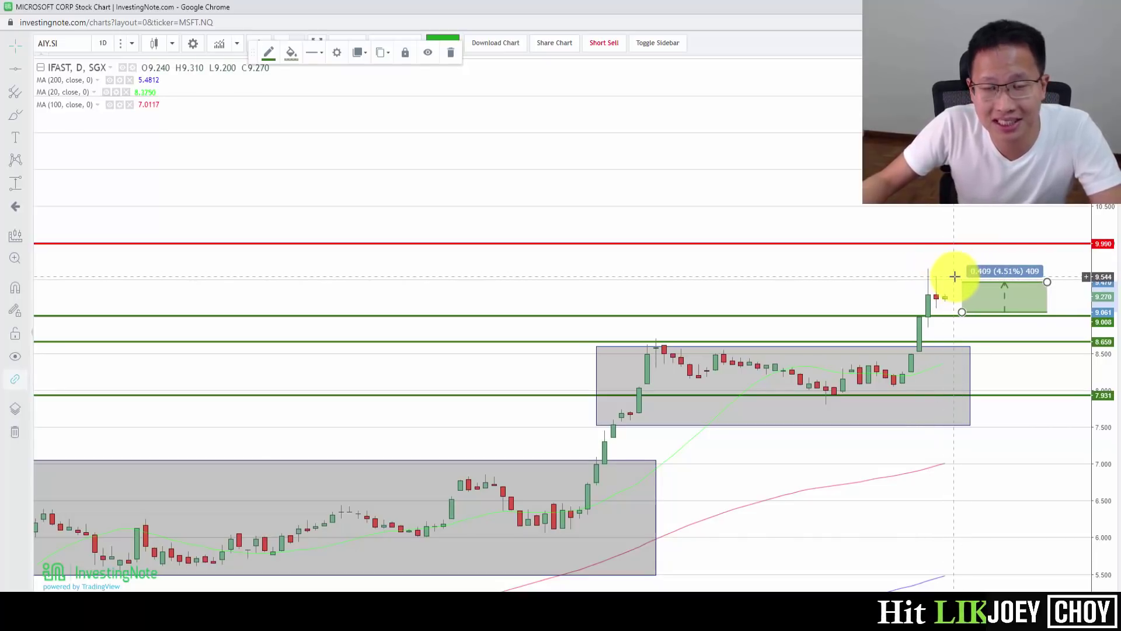
drag(1047, 282, 1070, 249)
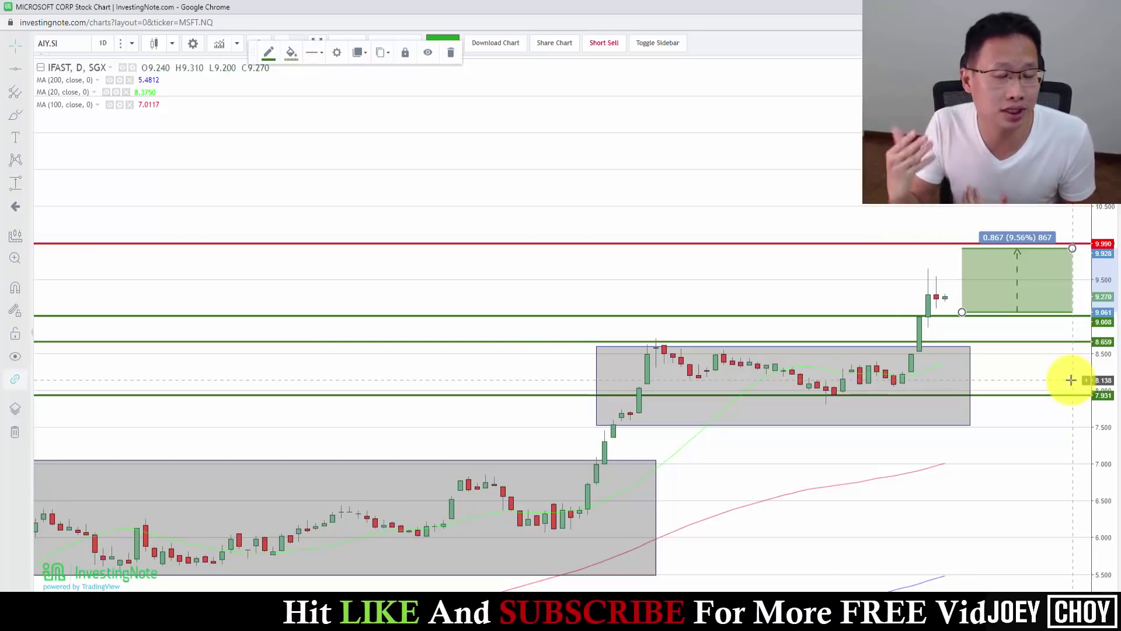
scroll(1070, 380, down, 2)
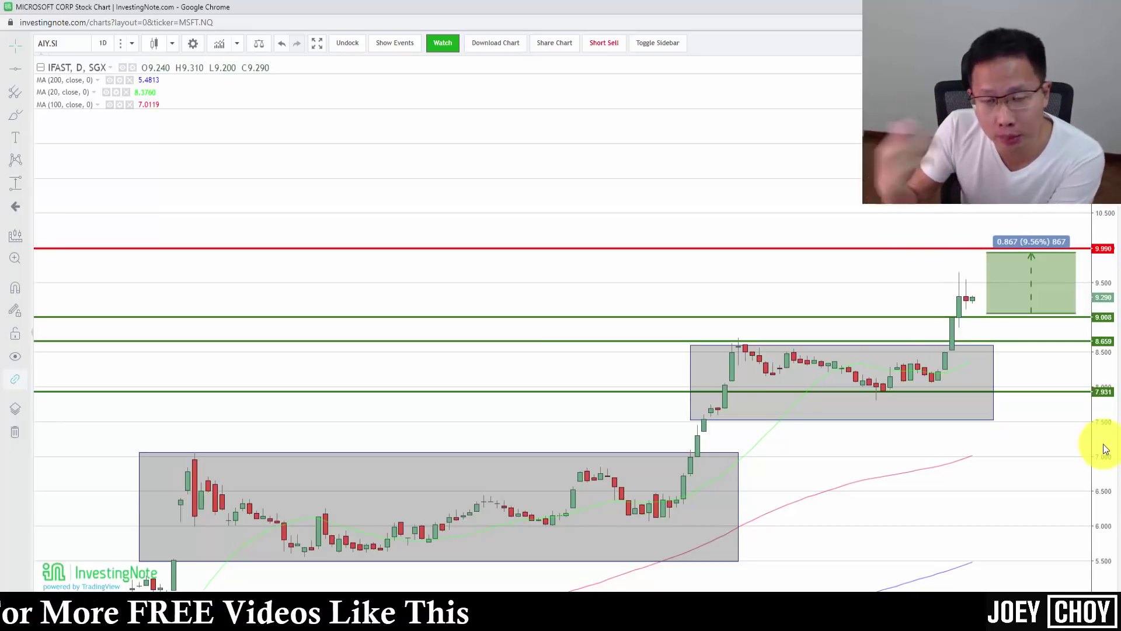
drag(1019, 412, 1003, 449)
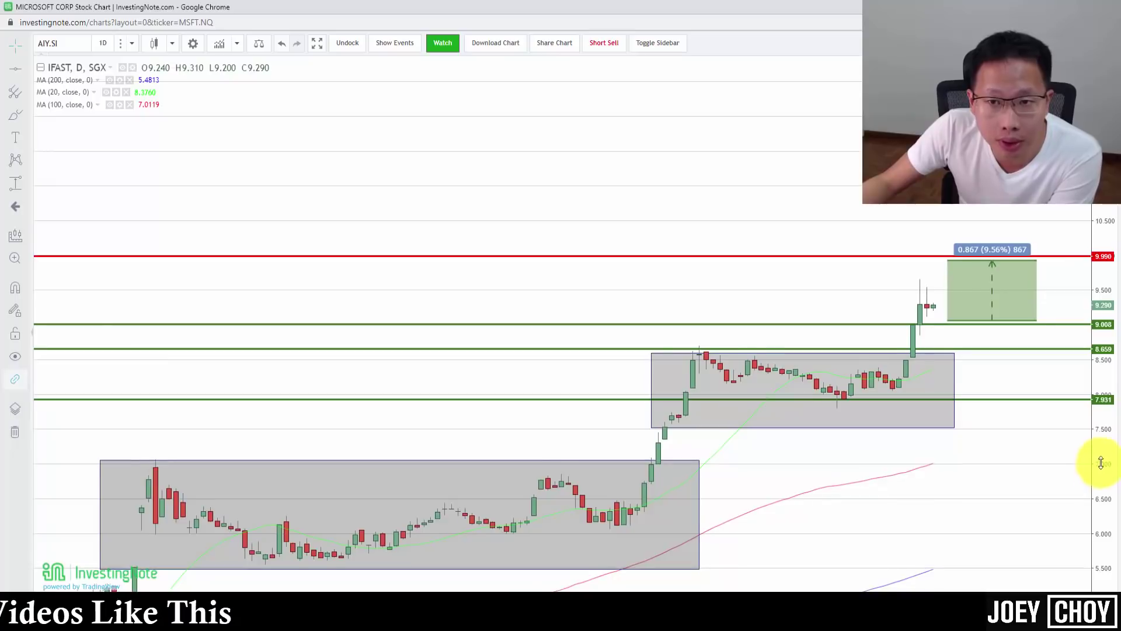
drag(1096, 461, 1098, 432)
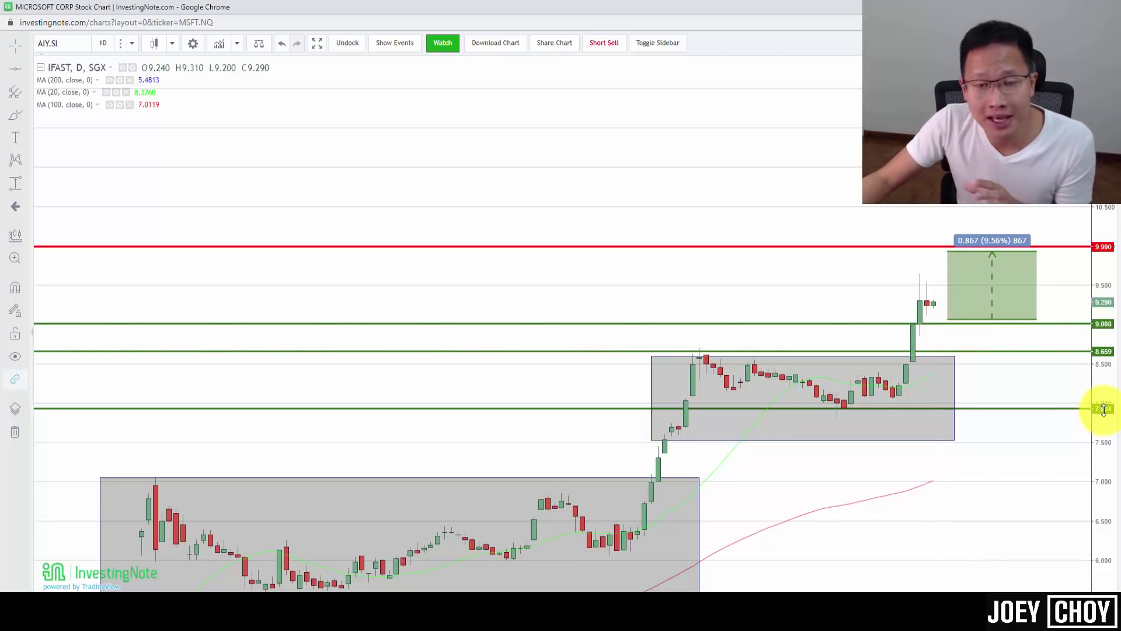
drag(1103, 409, 976, 388)
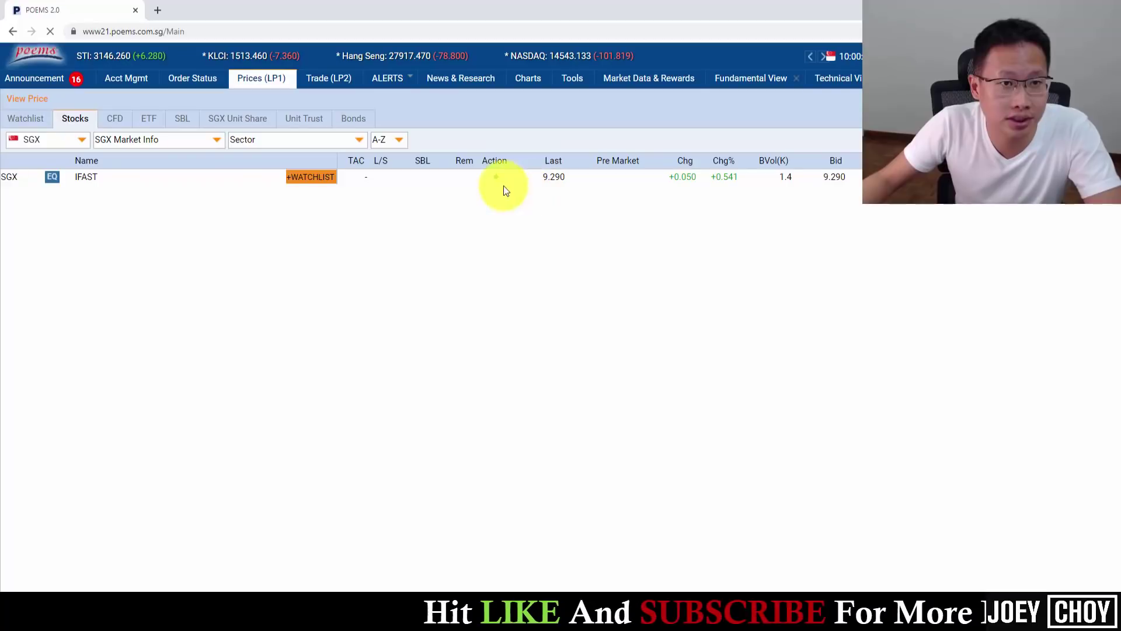
- In POEMS, fill in a limit sell order for 1,000 IFAST shares at a limit price of 9.45
right_click(216, 181)
click(268, 199)
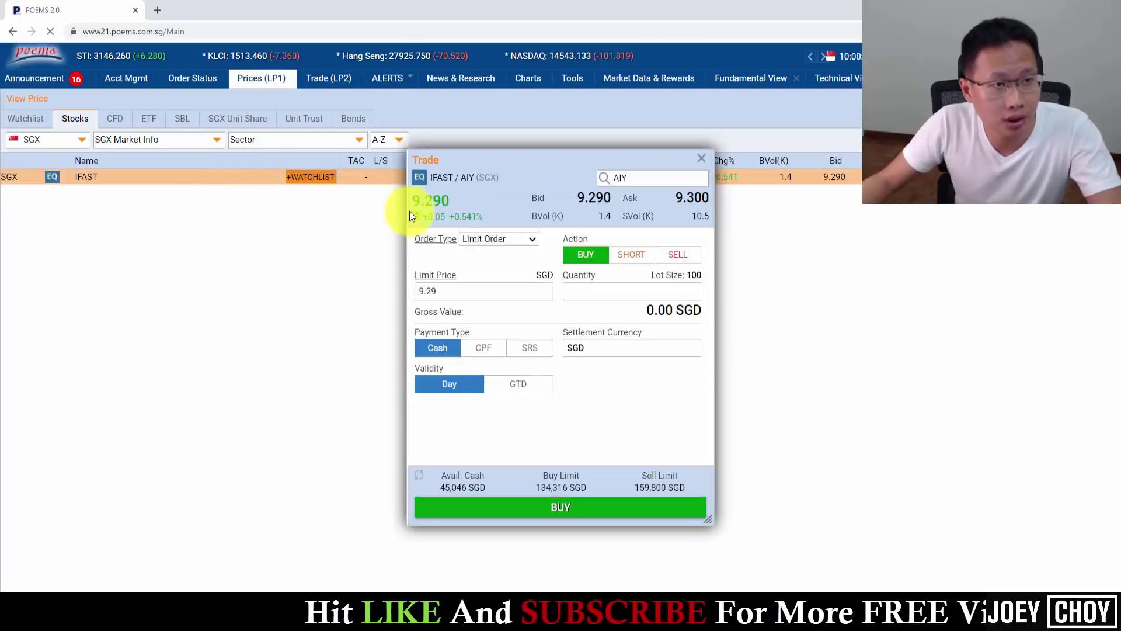
click(680, 255)
click(596, 293)
text(1000)
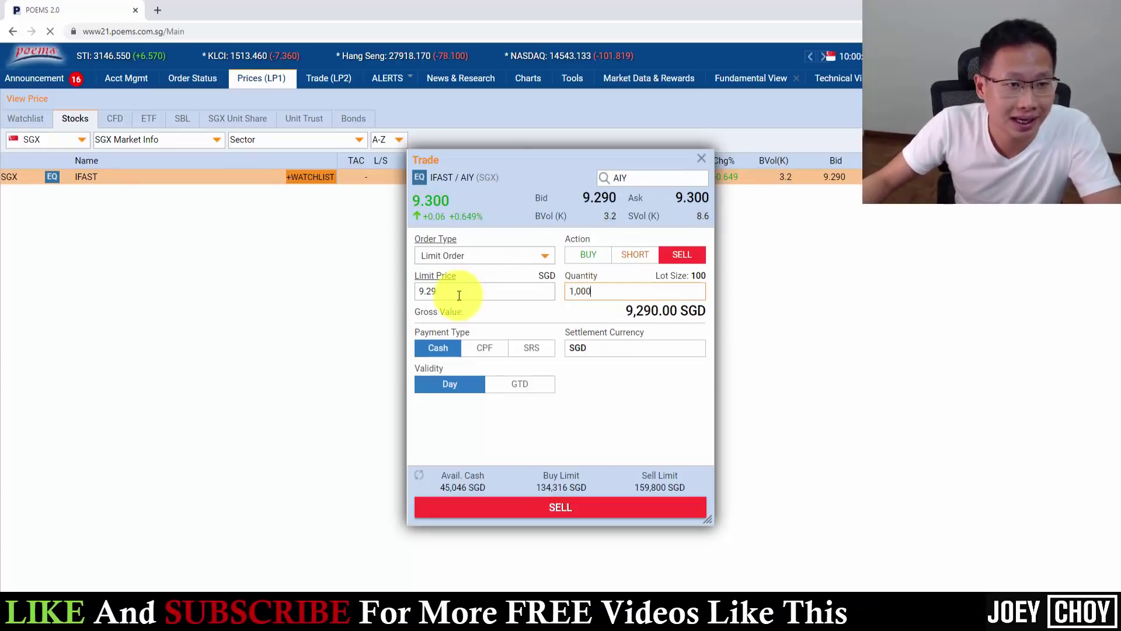
drag(458, 292, 309, 282)
text(9.45)
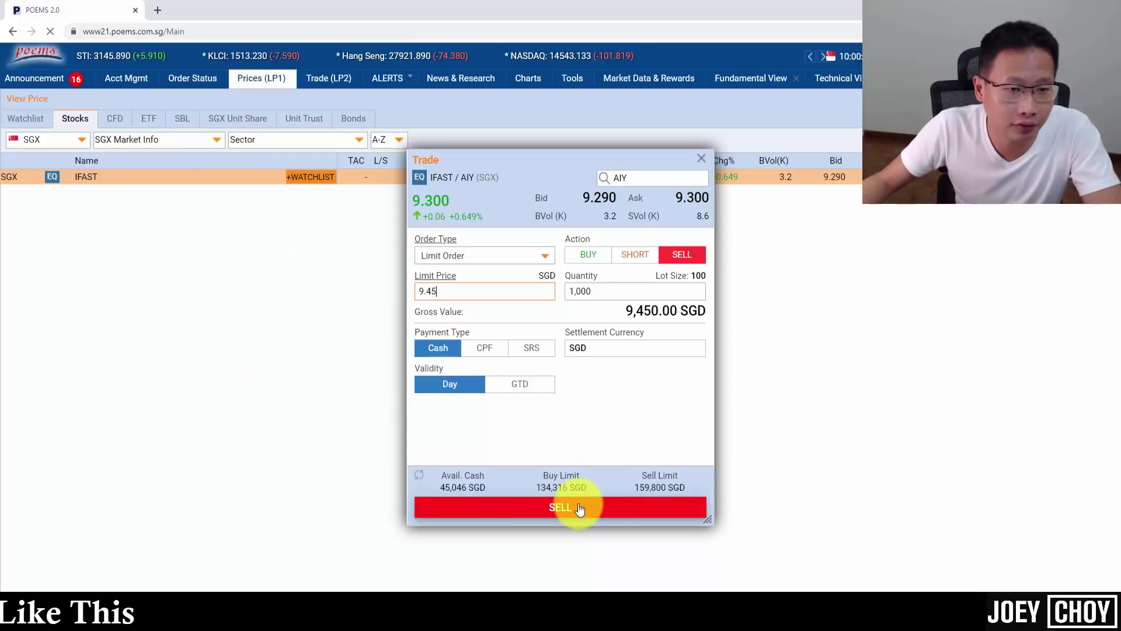
- Make the sell order good till 13-Aug-2021, check its preview and submit it
click(526, 384)
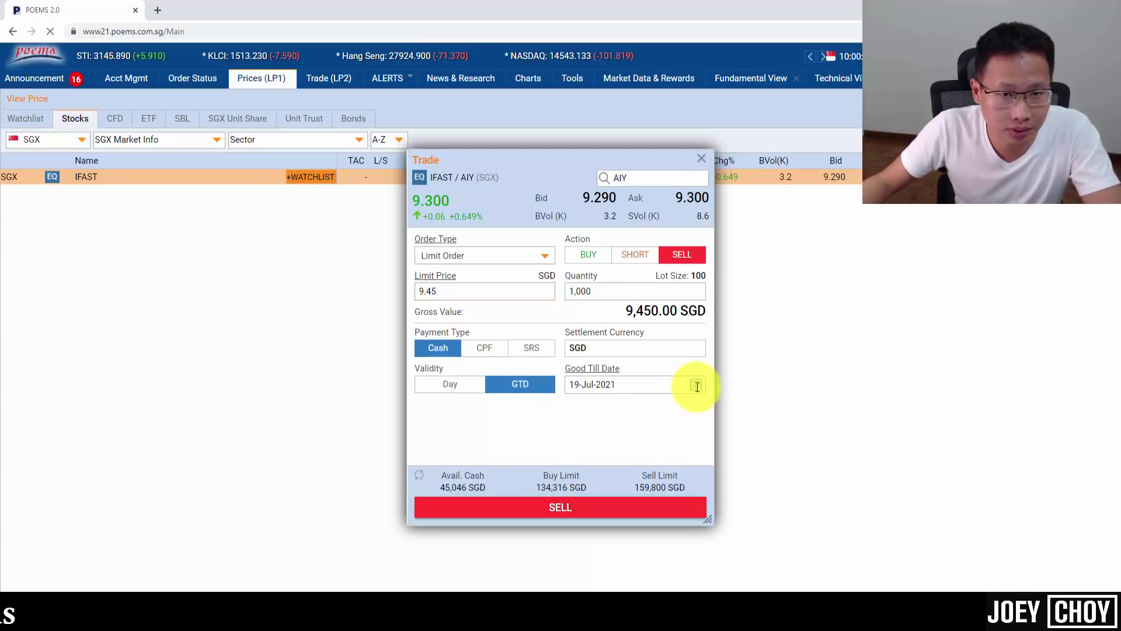
click(695, 385)
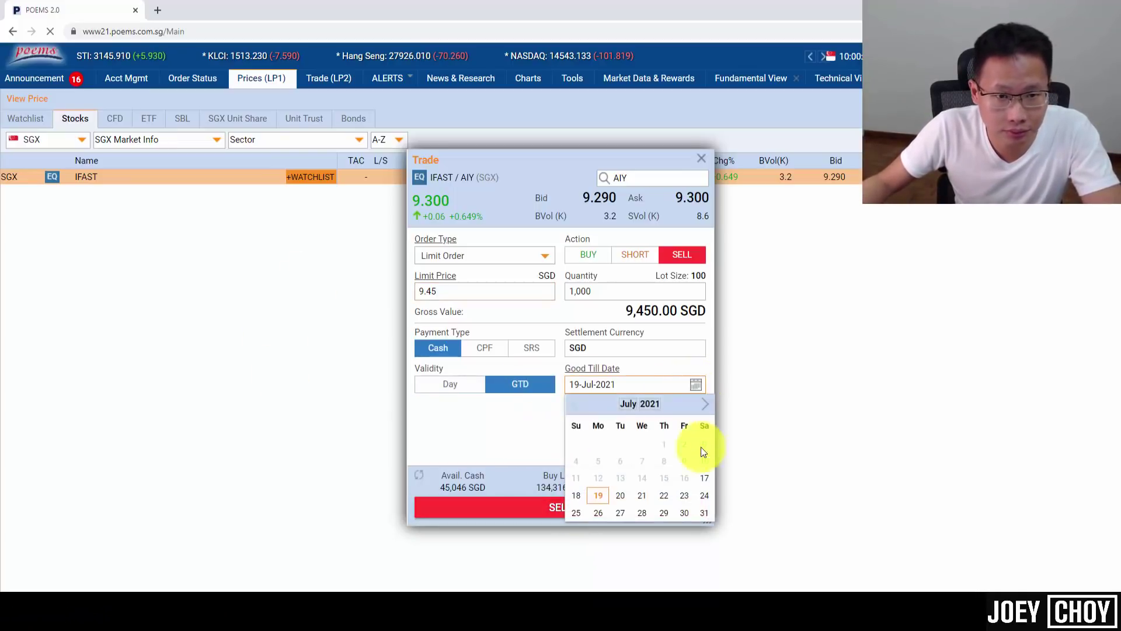
click(705, 404)
click(683, 461)
click(590, 511)
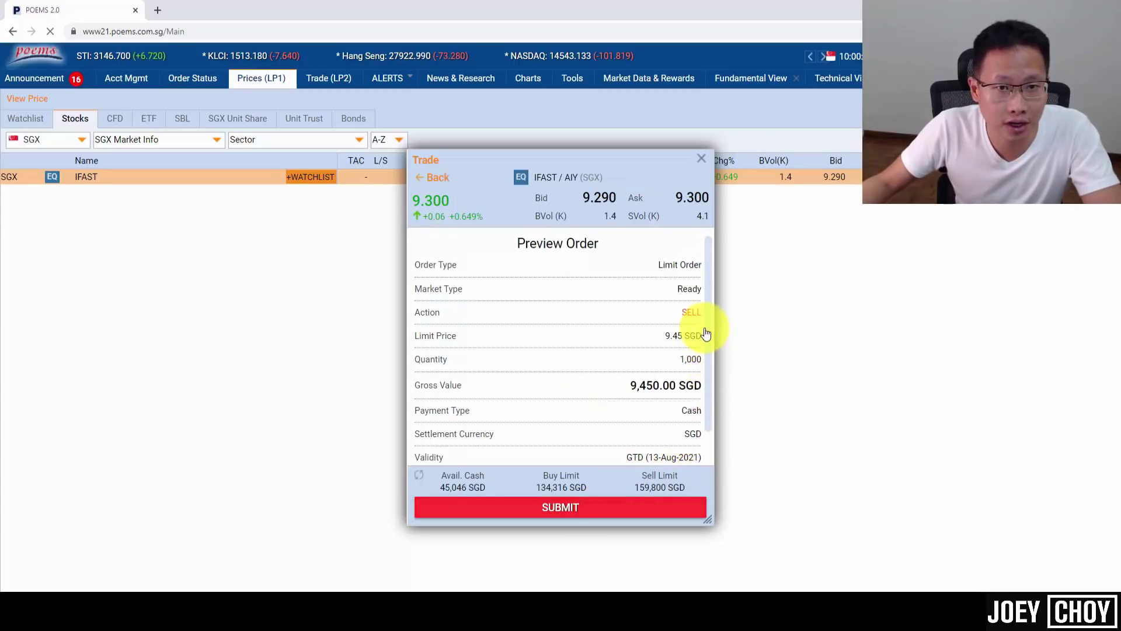
scroll(711, 411, down, 2)
click(603, 508)
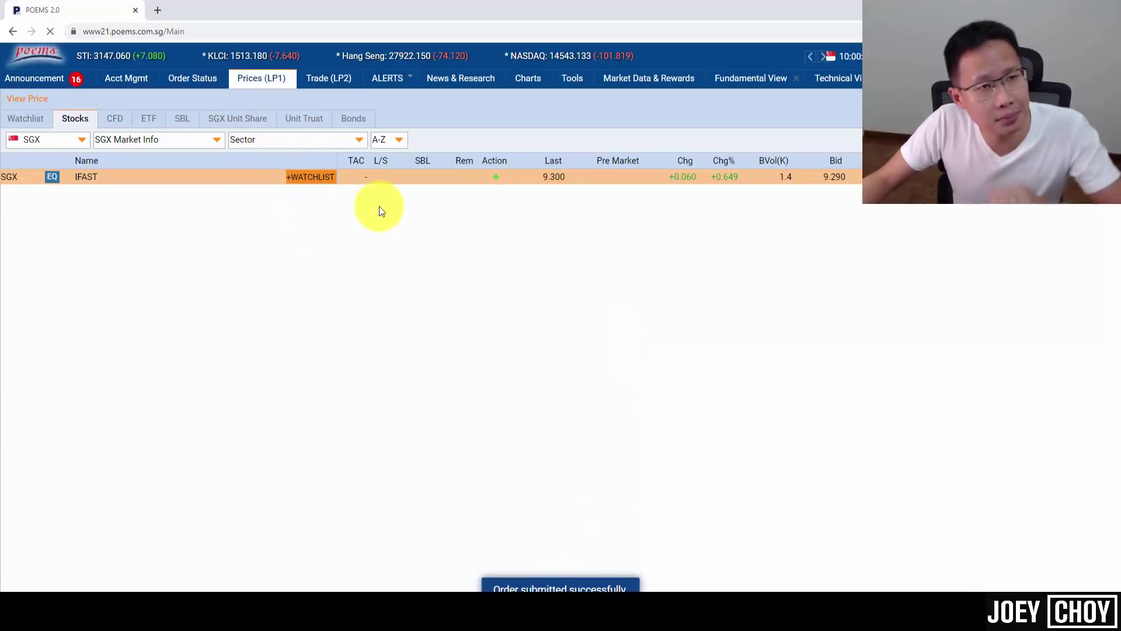
- Start another IFAST sell order and make it a Stop Limit Order
right_click(410, 178)
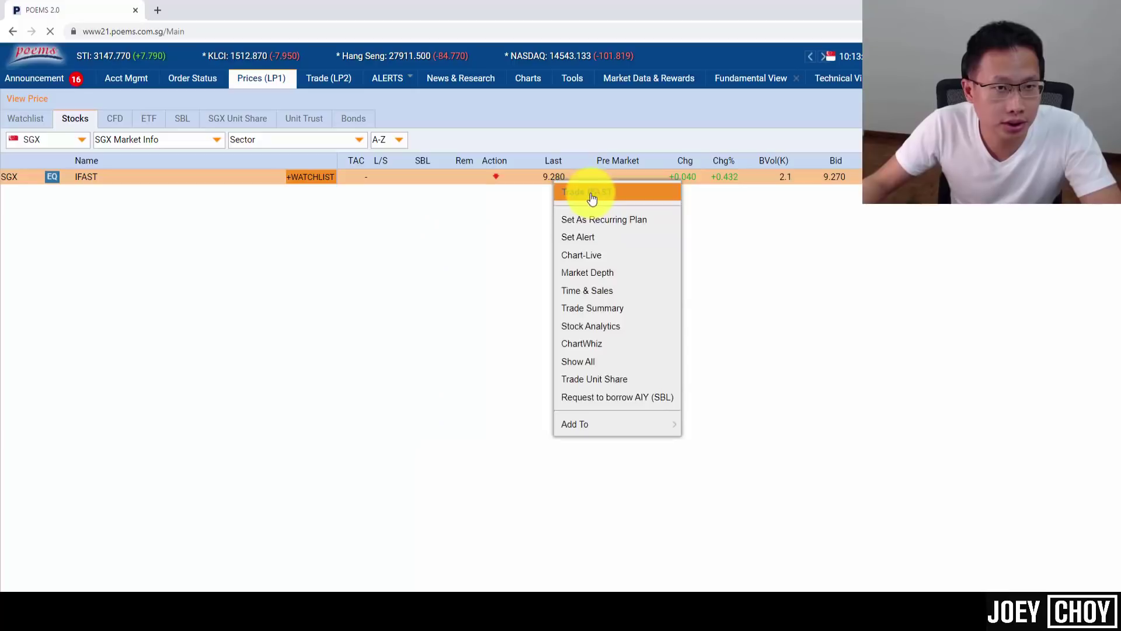
click(578, 189)
click(682, 254)
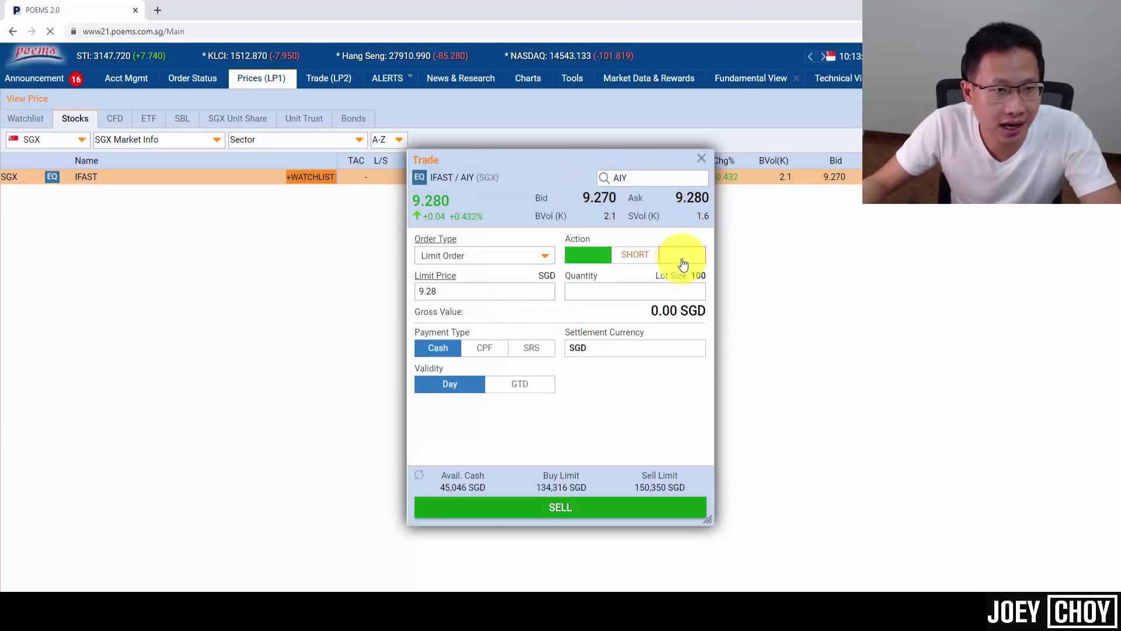
click(523, 257)
click(441, 319)
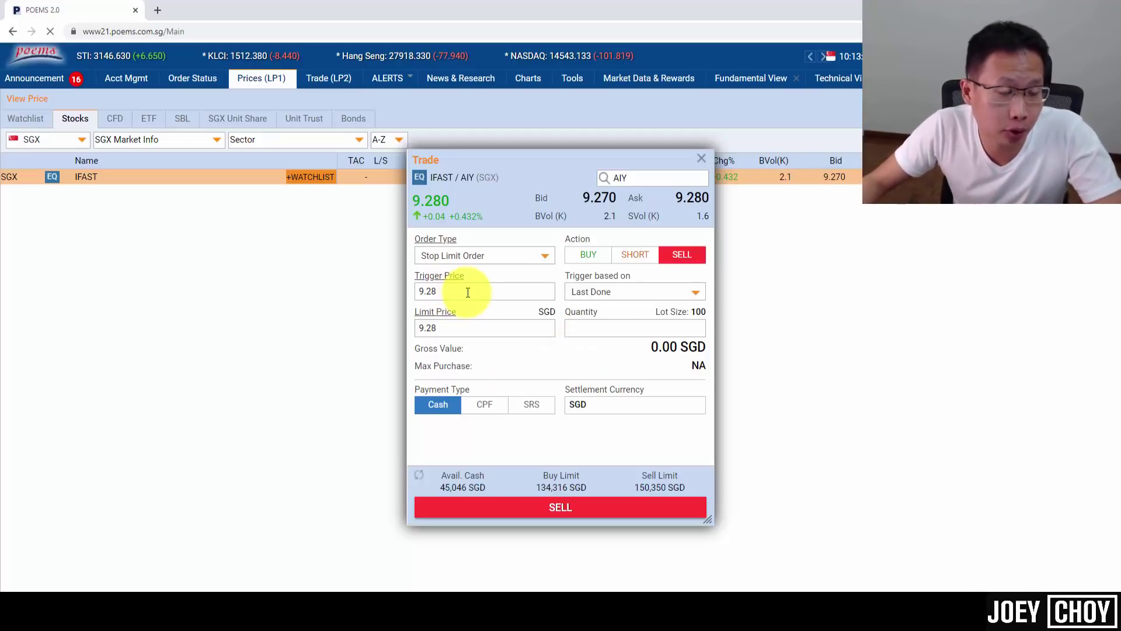
- Set both the trigger price and the limit price to 8.98 and the quantity to 2,000
drag(463, 292, 373, 295)
text(8.98)
drag(458, 327, 294, 331)
text(8.98)
click(566, 358)
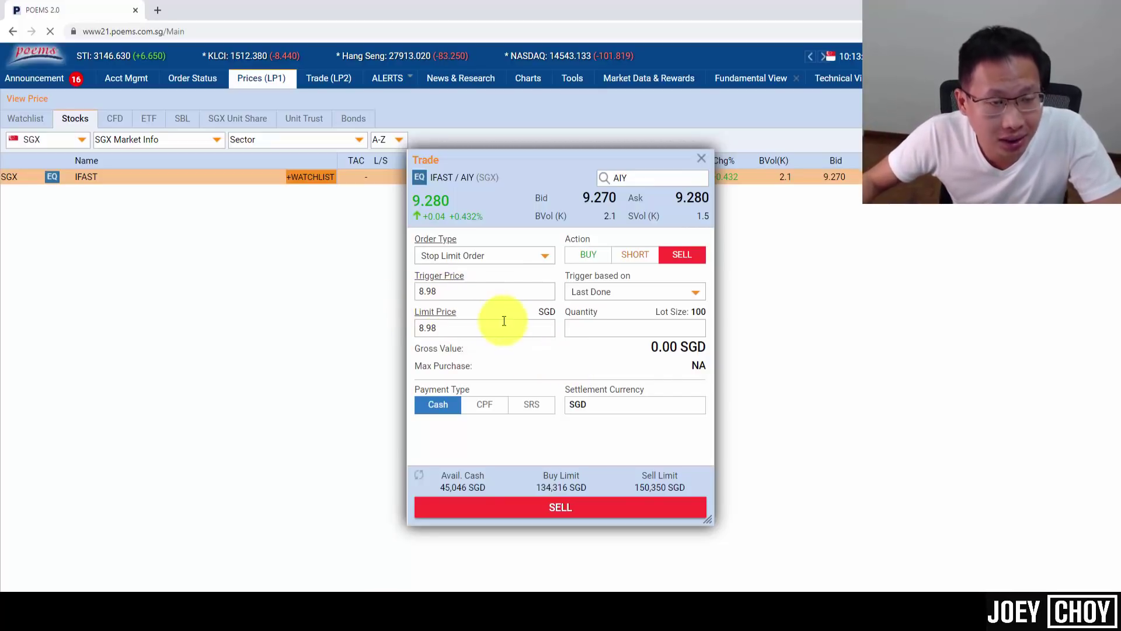
click(601, 327)
text(2000)
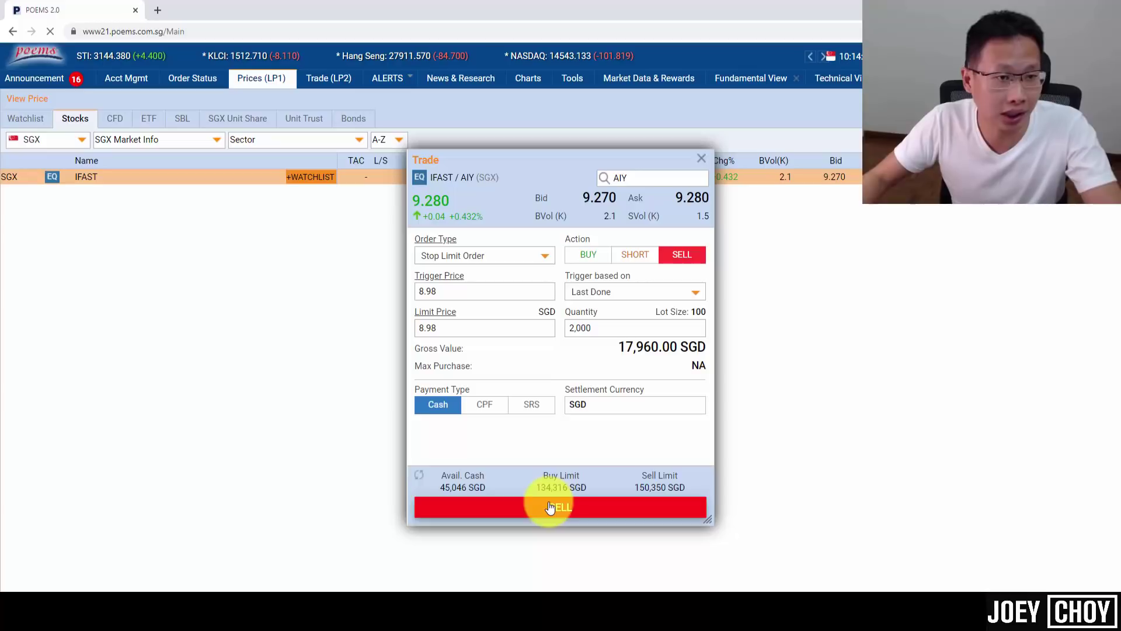
- Lower the stop order's limit price to 8.95, review the order preview and submit it
drag(426, 327, 321, 321)
text(8.95)
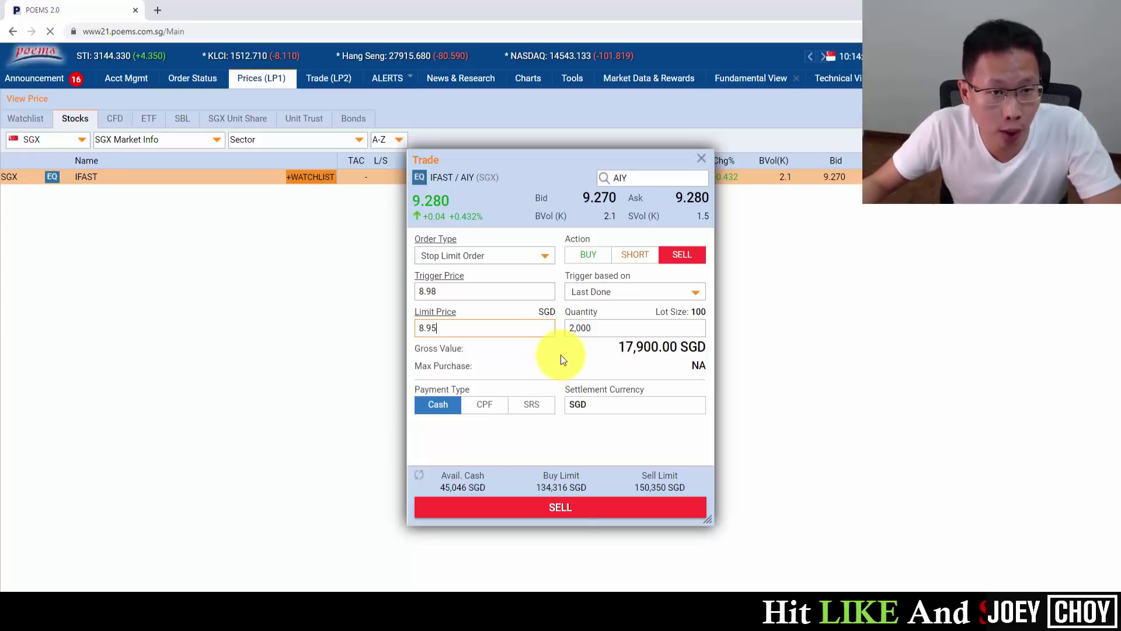
click(564, 510)
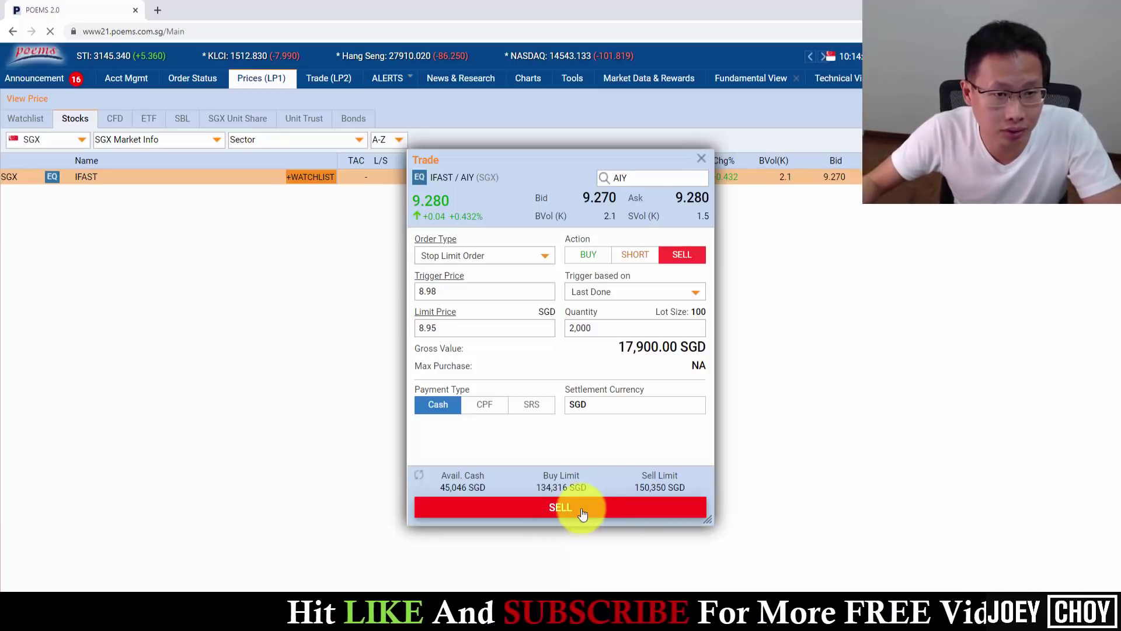
click(582, 512)
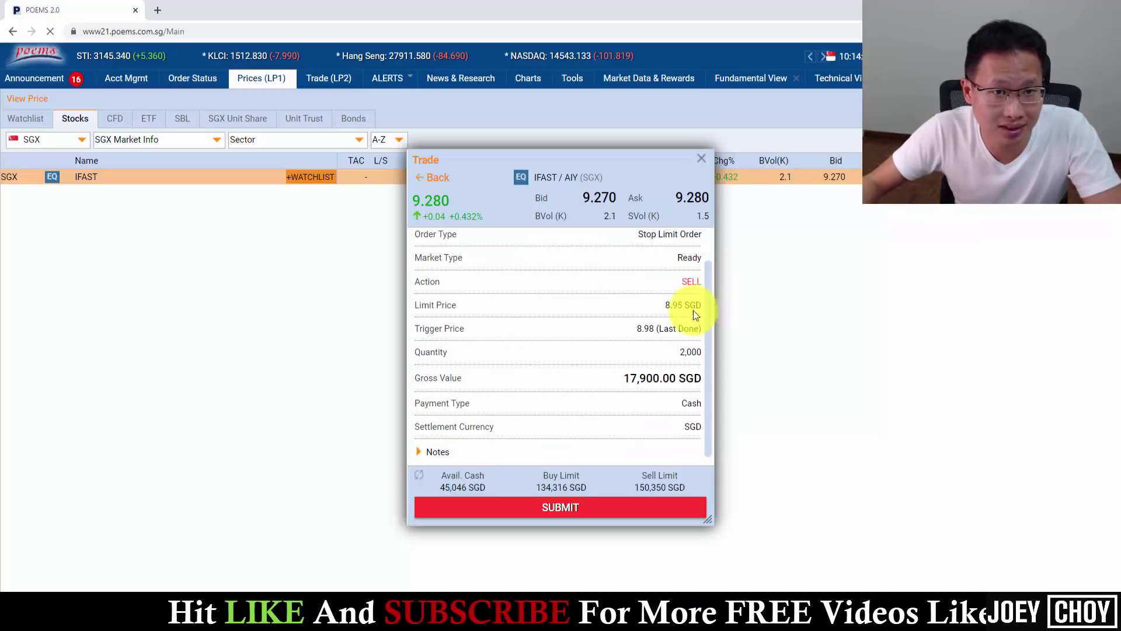
scroll(705, 303, up, 2)
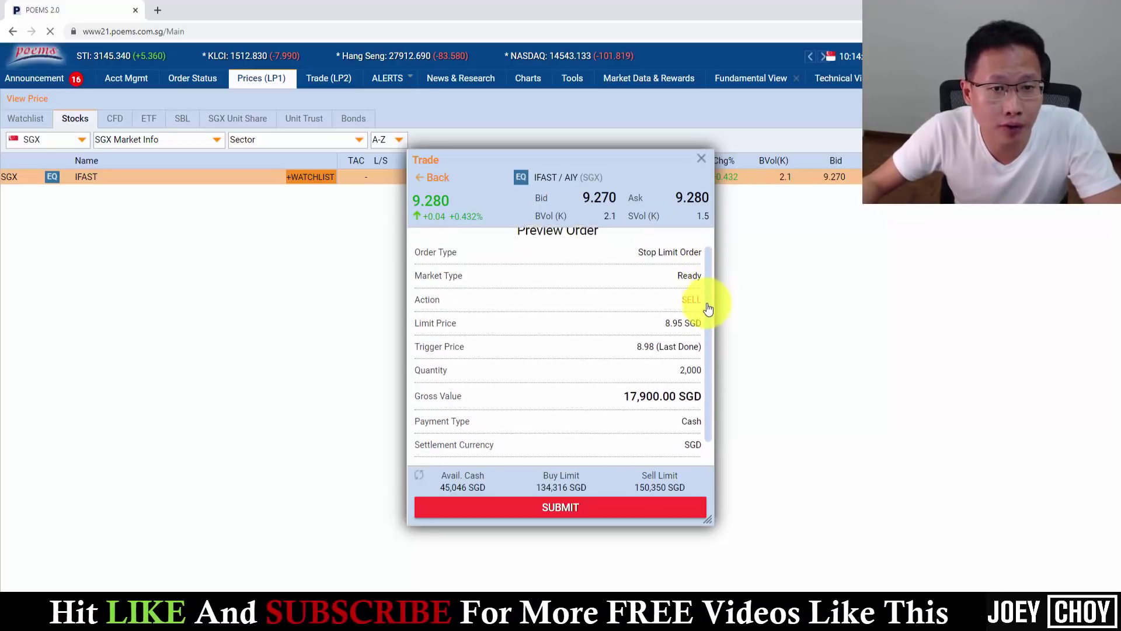
scroll(708, 308, down, 2)
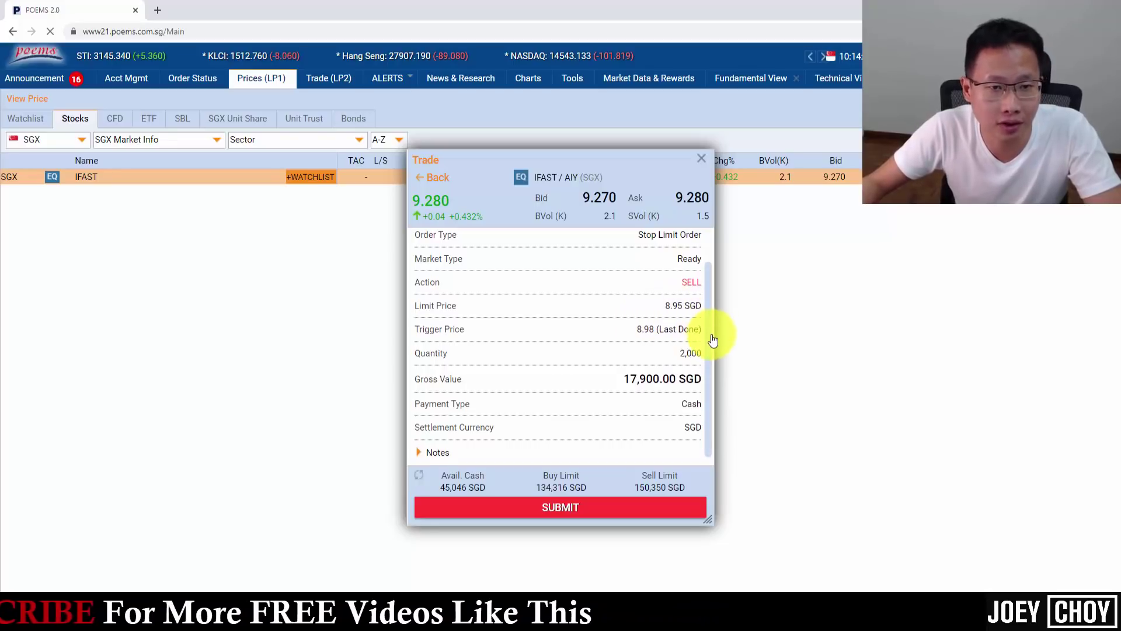
scroll(701, 345, up, 2)
scroll(692, 348, down, 2)
click(565, 508)
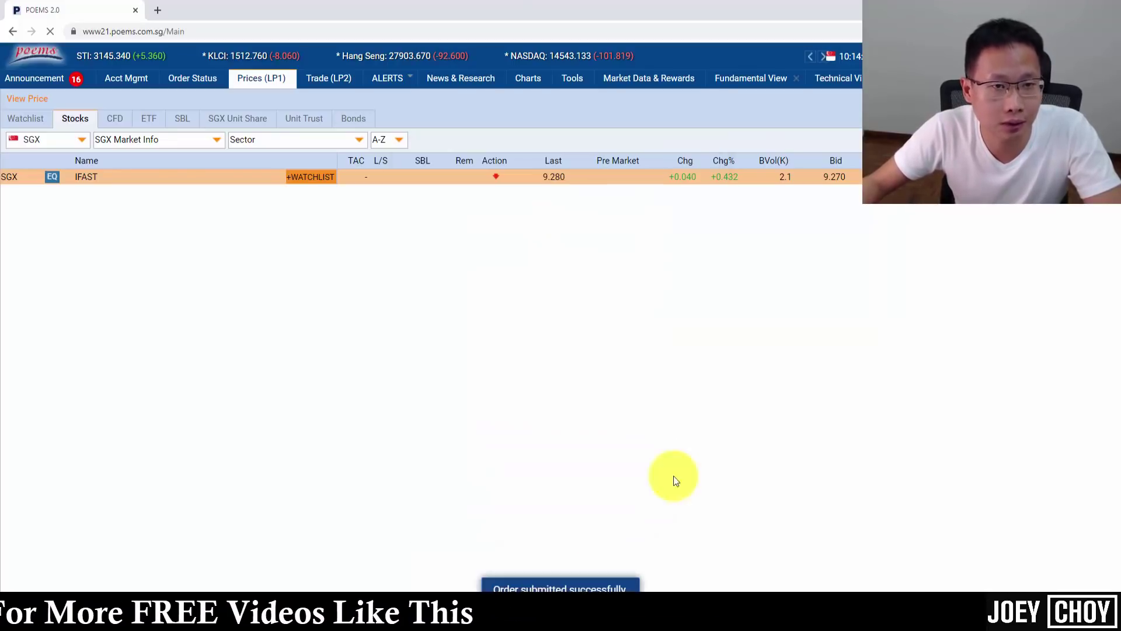
- Review the 9.45 limit sell and the 8.95 stop limit sell for IFAST in today's order status list
click(193, 78)
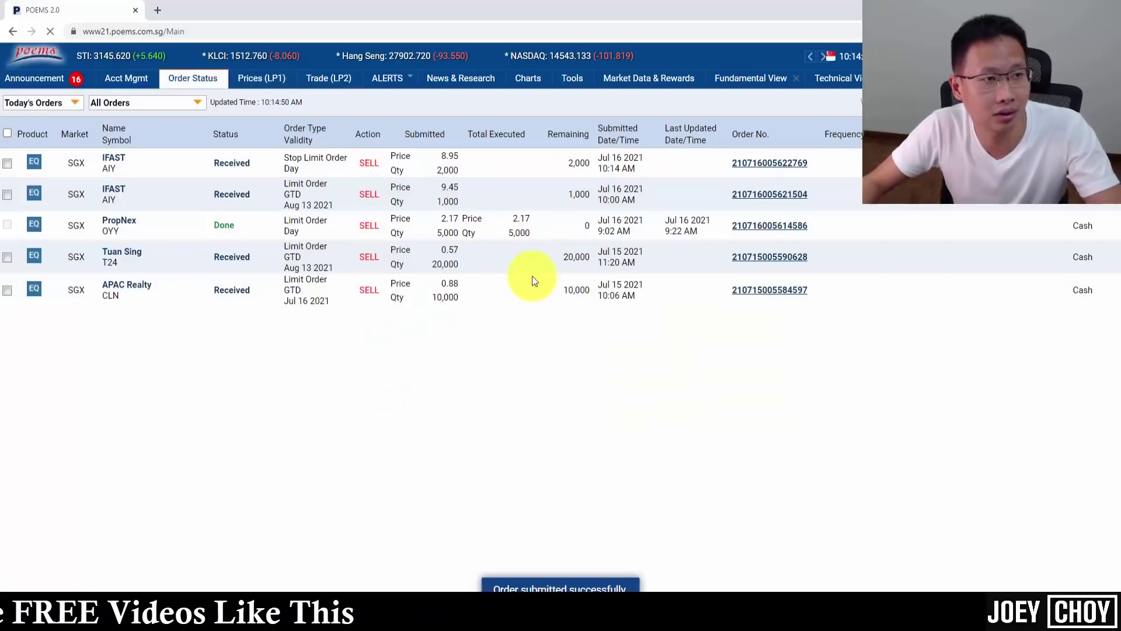
click(434, 191)
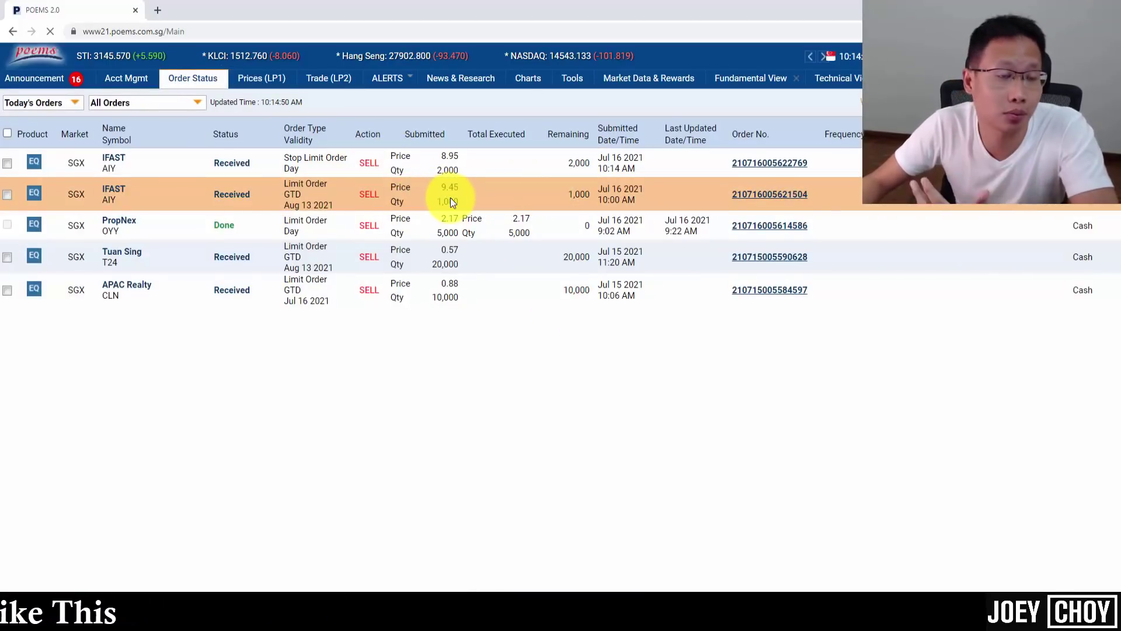
click(454, 165)
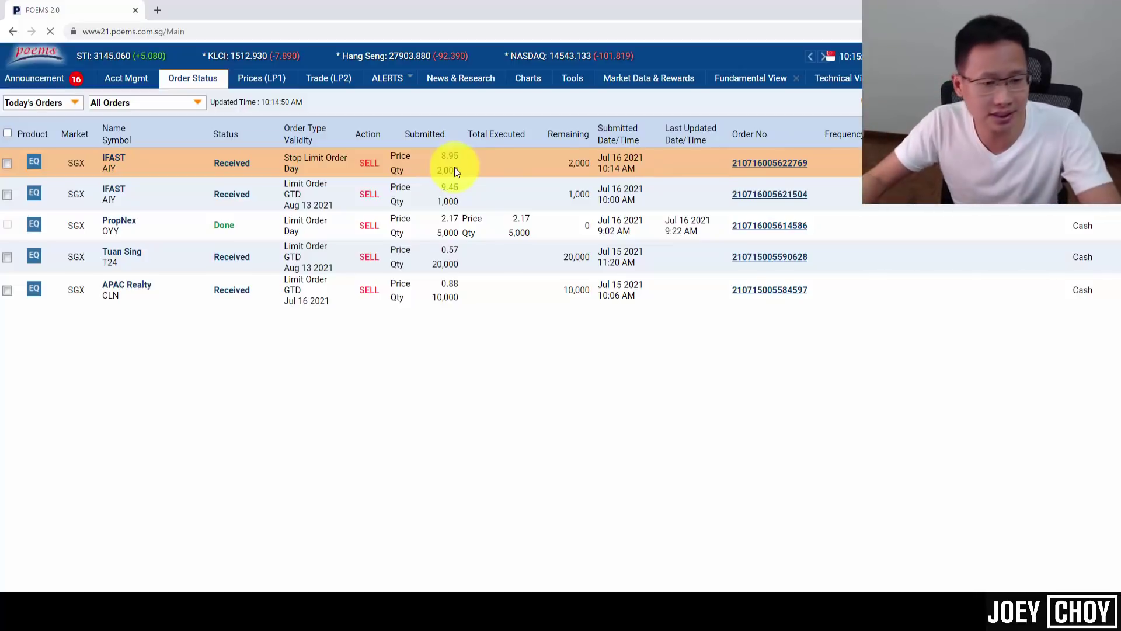
- Switch to the InvestingNote chart and examine IFAST's latest daily candles against the green support line and the 20-day moving average
key(alt+Tab)
drag(990, 521, 1087, 471)
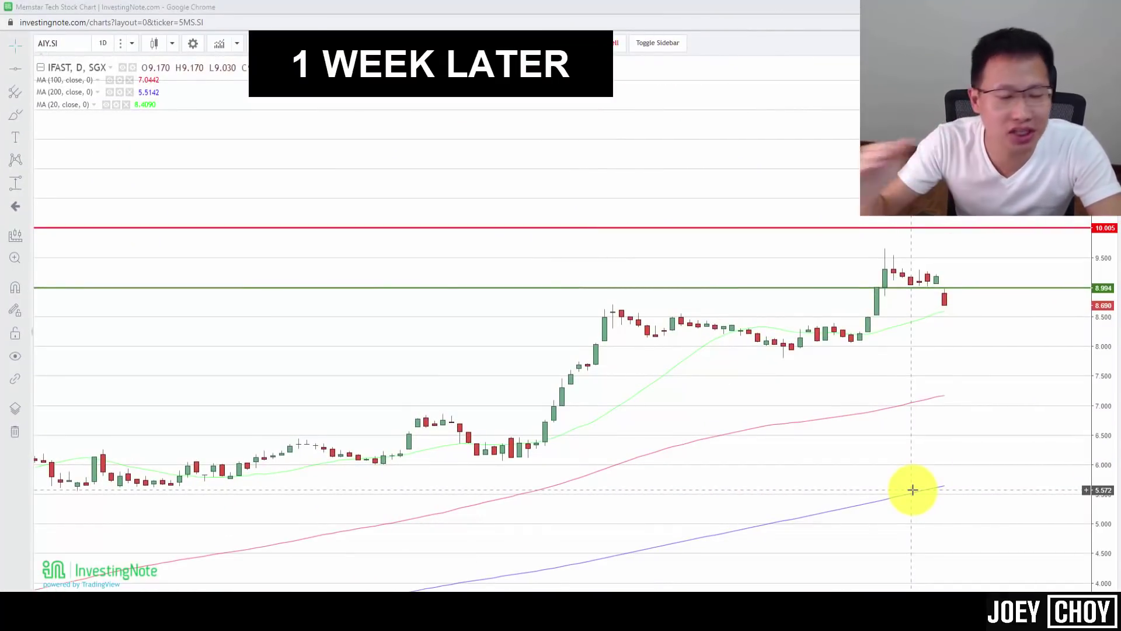
drag(973, 481, 1028, 401)
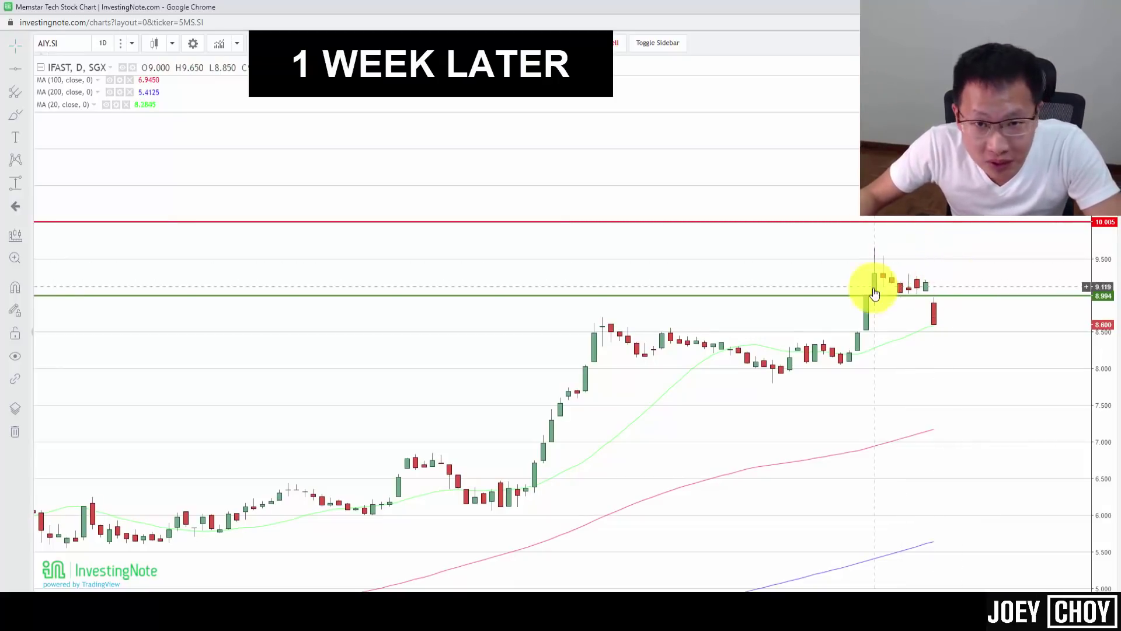
scroll(988, 352, up, 3)
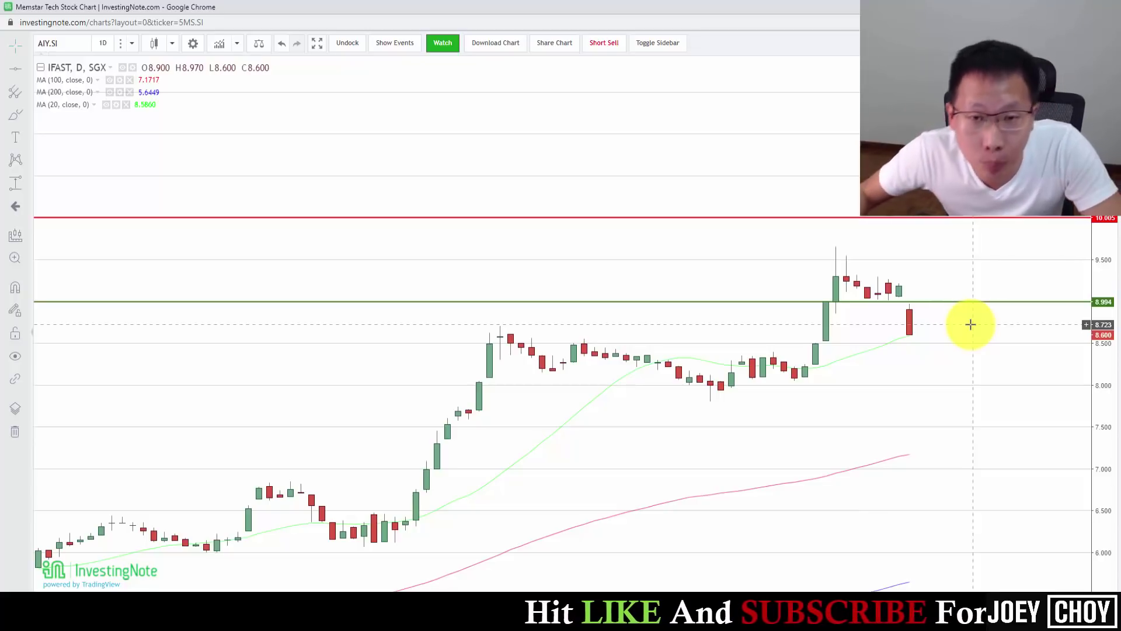
drag(961, 315, 987, 321)
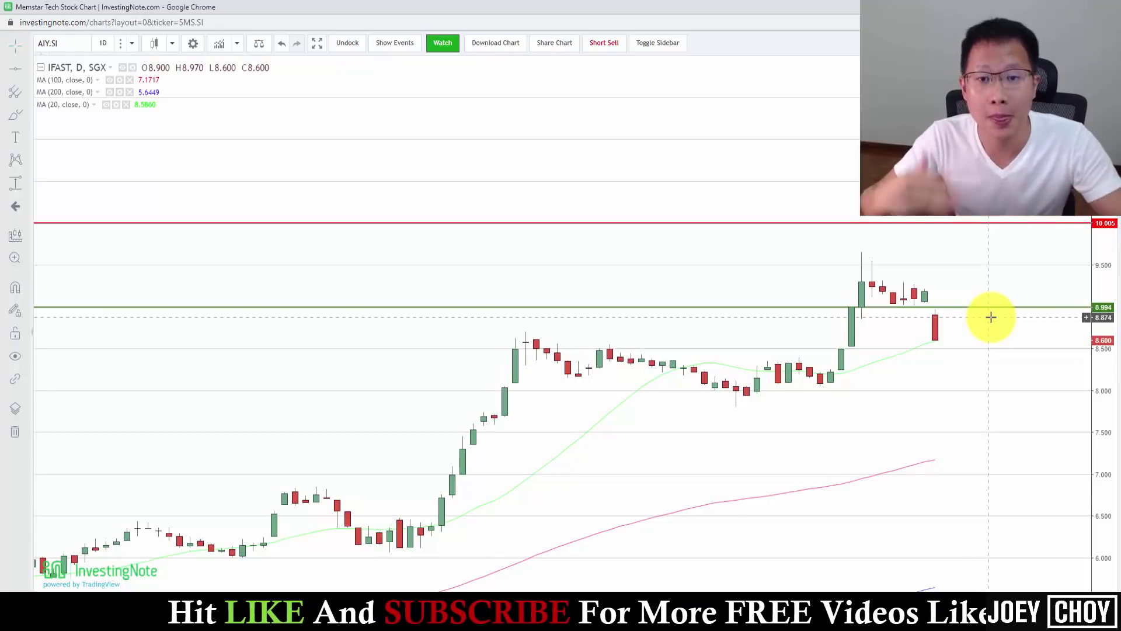
drag(991, 395, 1043, 368)
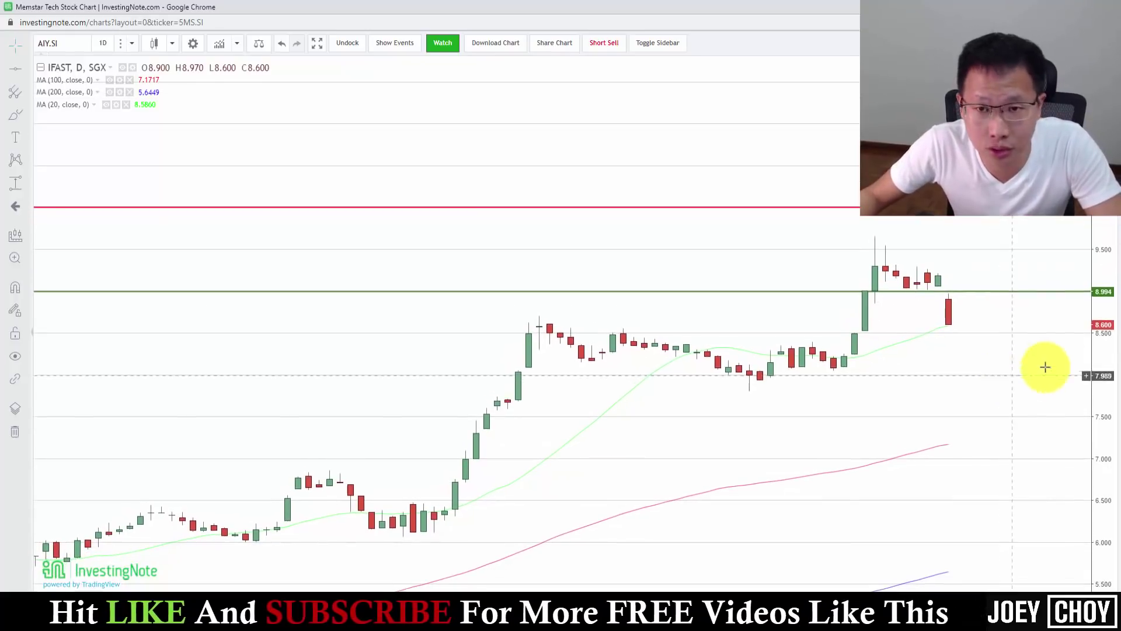
drag(1101, 343, 1001, 292)
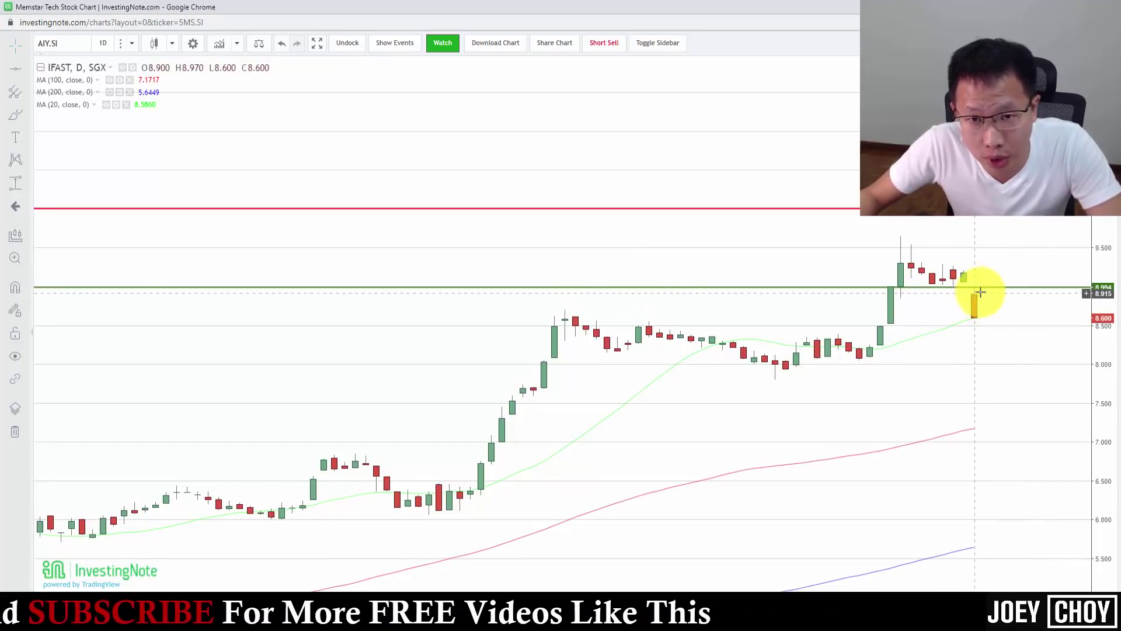
drag(987, 321, 1006, 375)
drag(1099, 361, 991, 333)
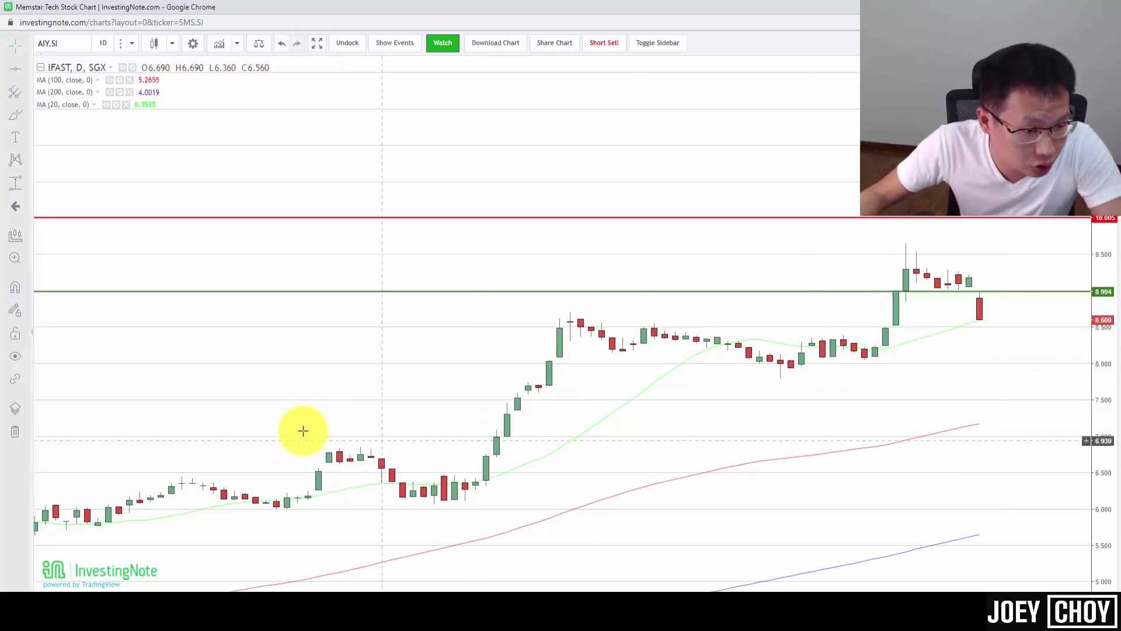
- Review the 9.28, 8.95 and 9.45 IFAST sell orders in today's order status in POEMS, and return to the IFAST chart's latest candle
click(461, 590)
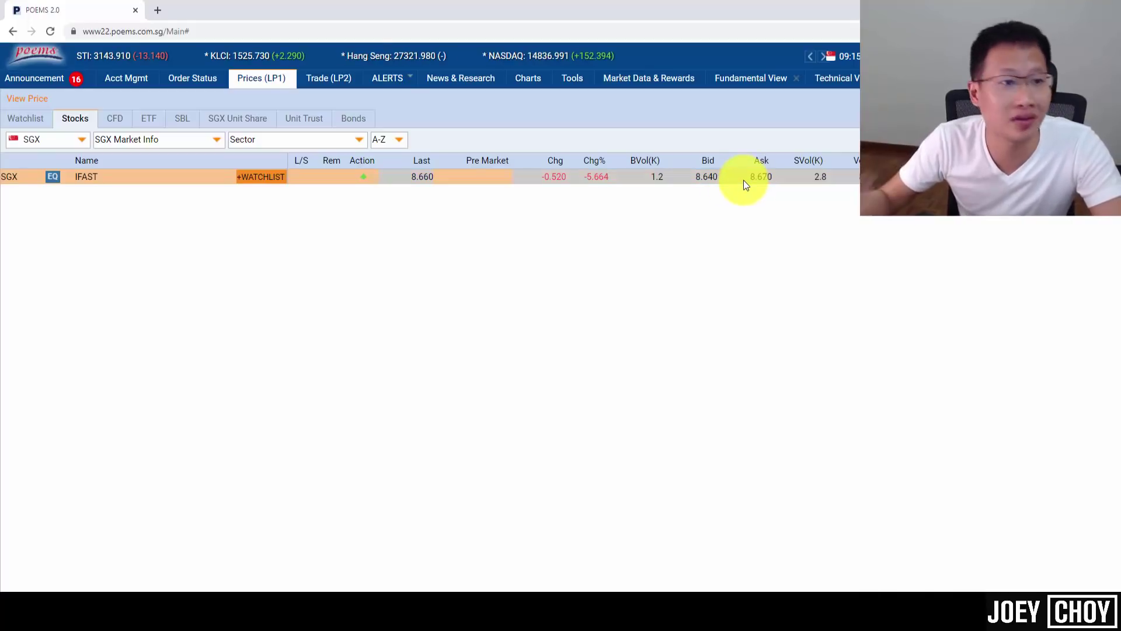
click(189, 78)
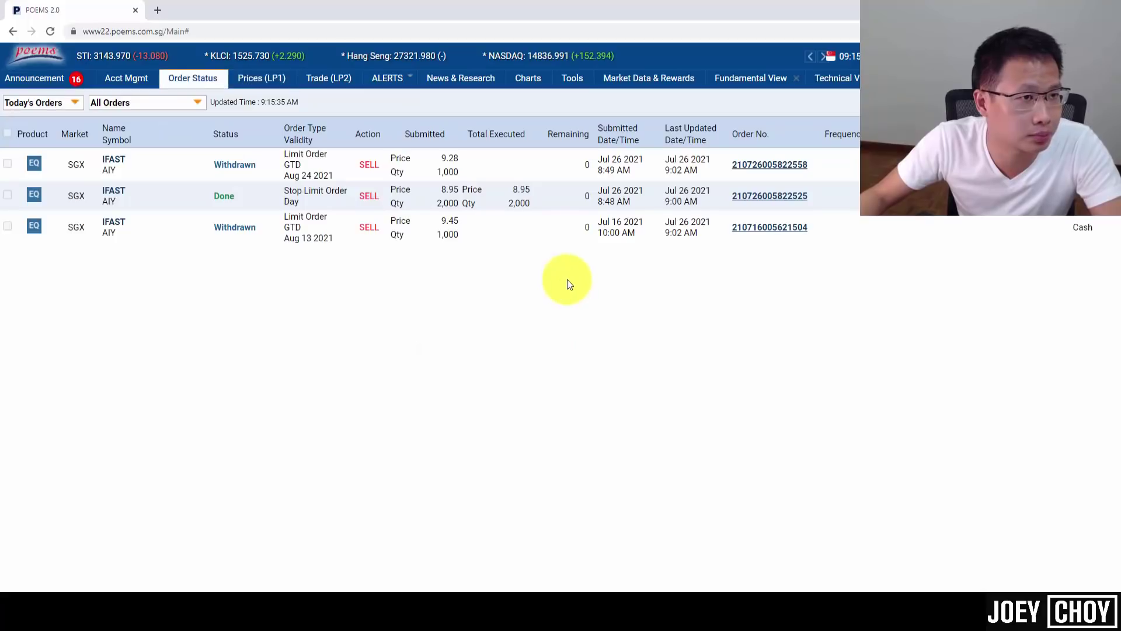
click(375, 197)
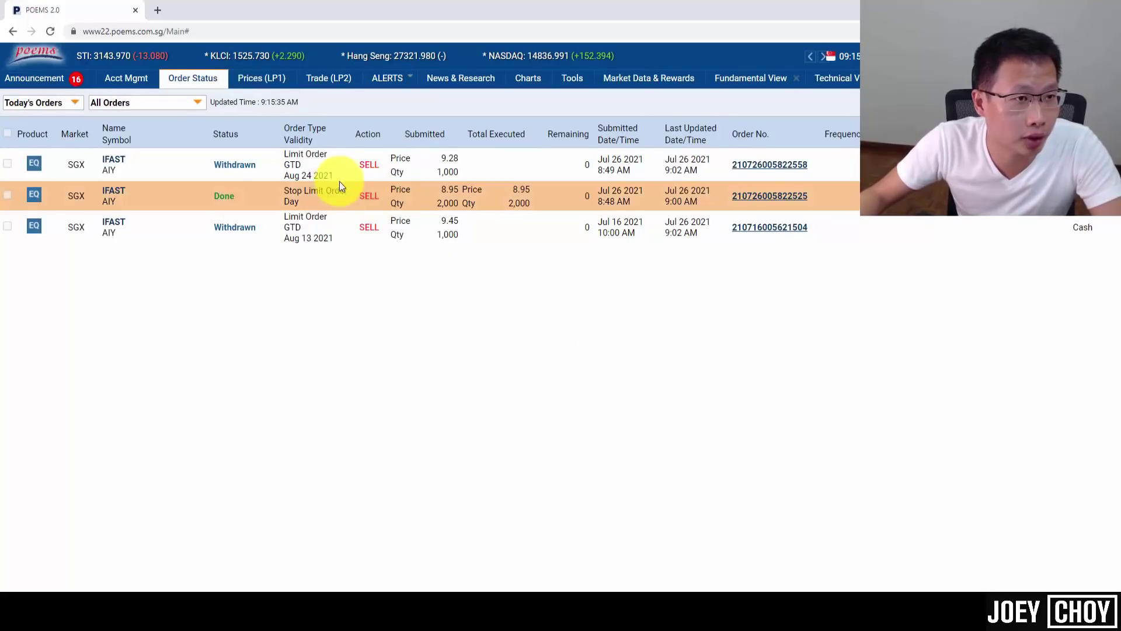
click(373, 161)
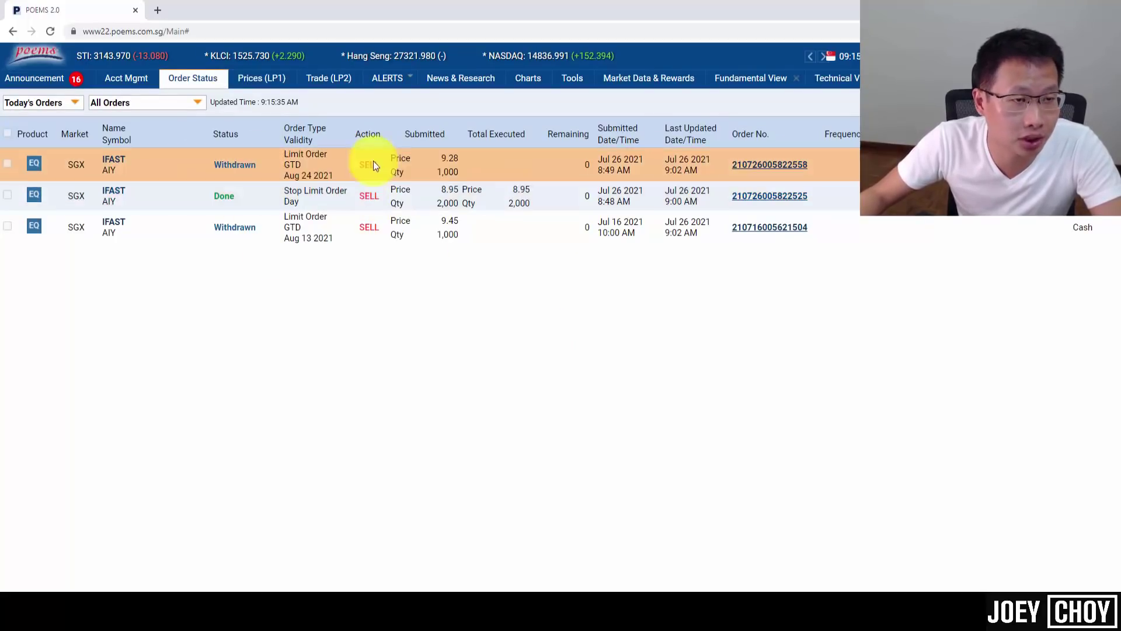
click(458, 228)
click(461, 163)
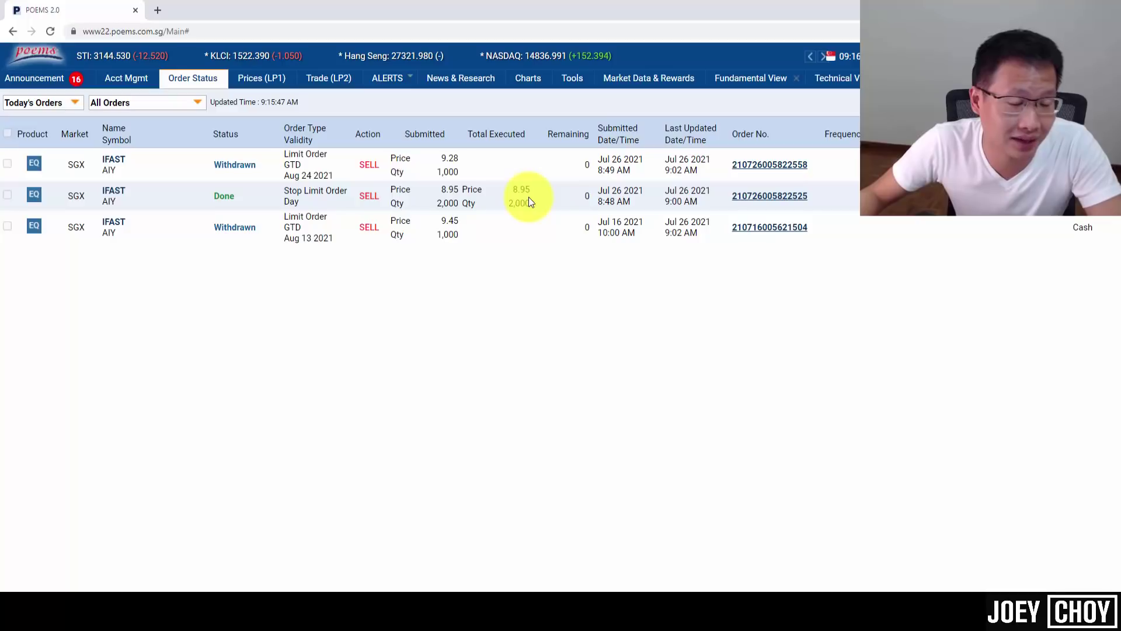
click(286, 196)
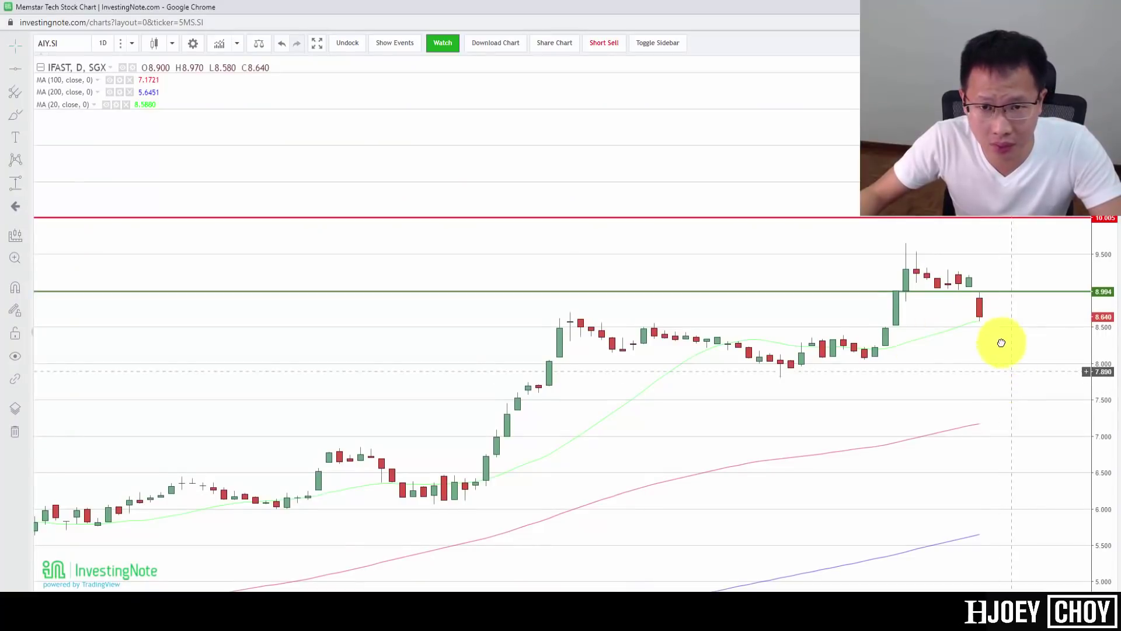
drag(996, 343, 971, 275)
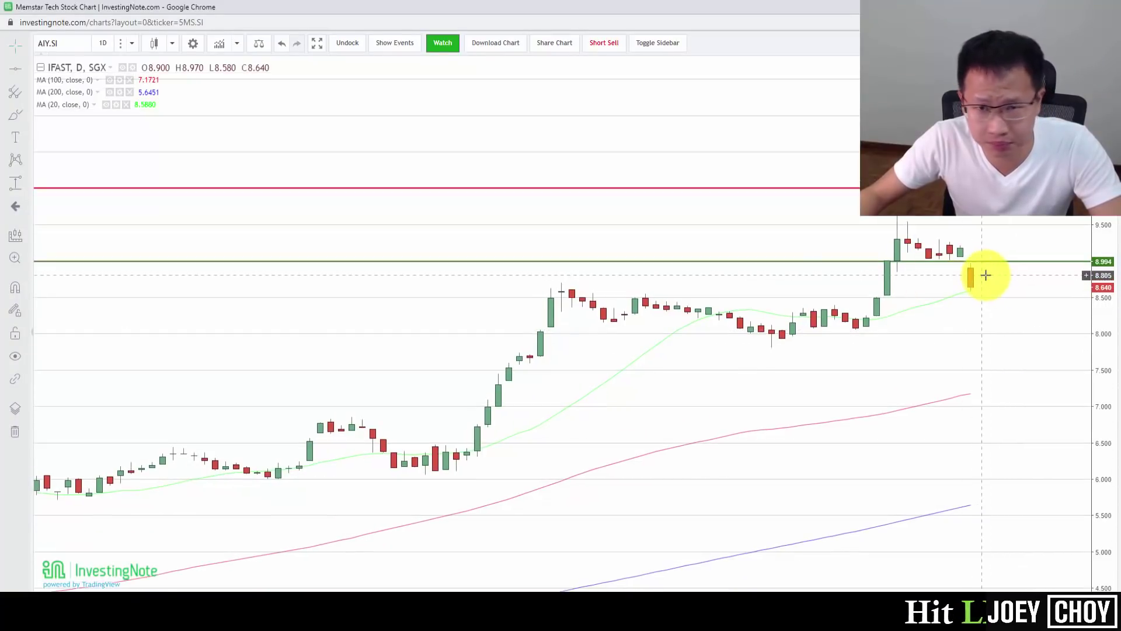